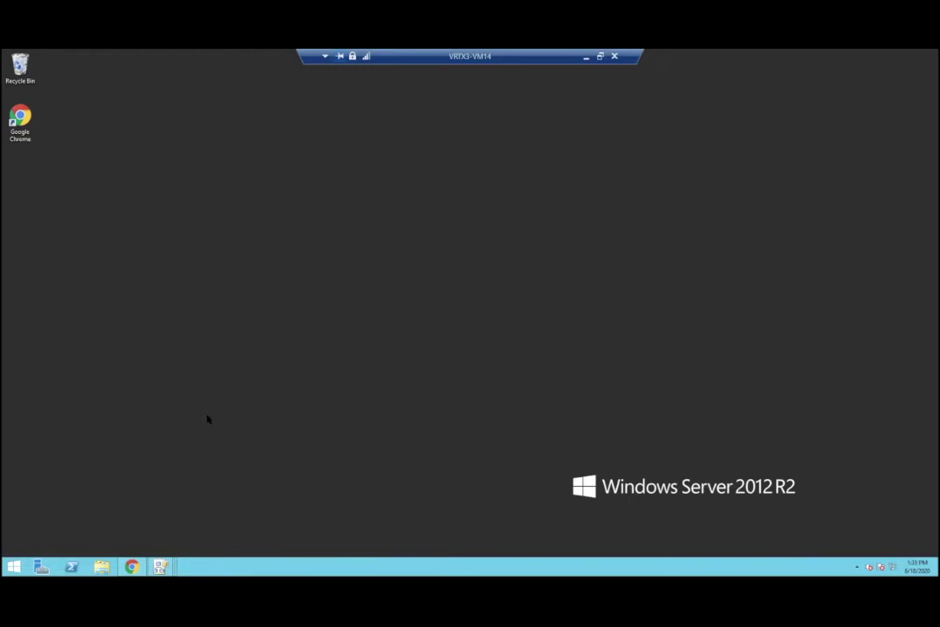
# Step: Bring the Model Designer window forward from the System Management taskbar previews
pyautogui.moveTo(160, 568)
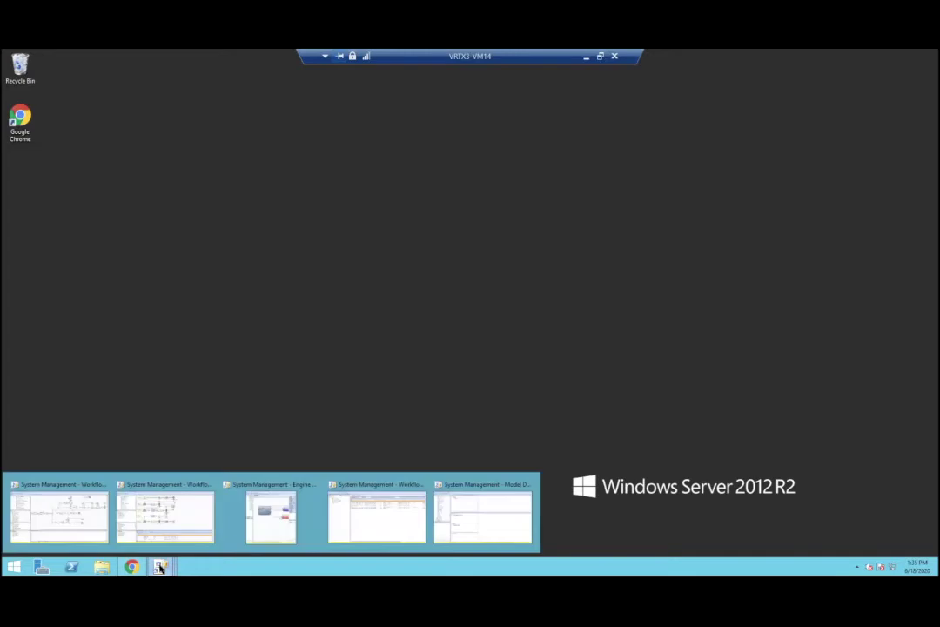
pyautogui.click(467, 519)
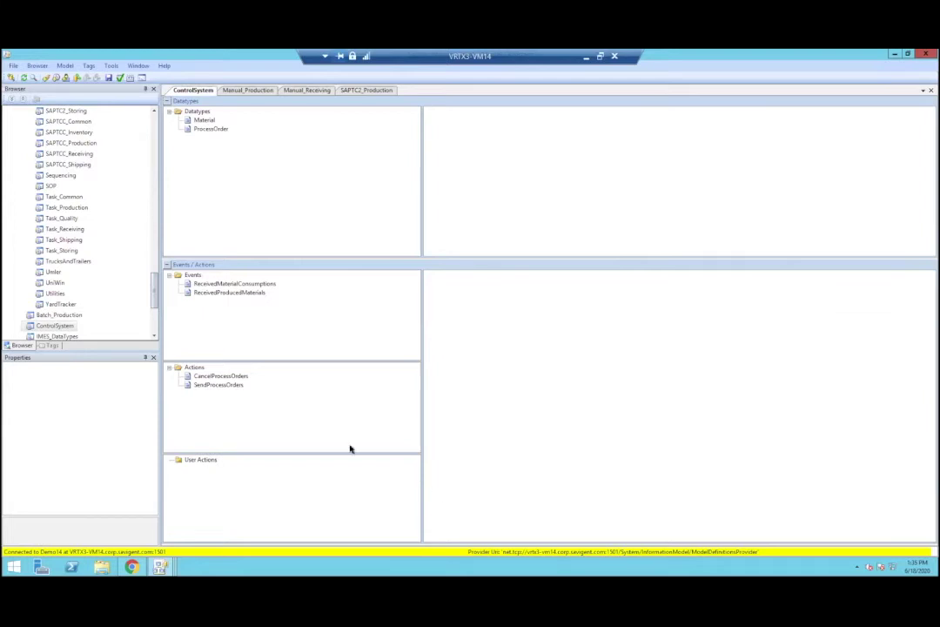
# Step: Show SendProcessOrders' properties, its ProcessOrders input, and the ProcessOrder datatype's fields
pyautogui.click(219, 386)
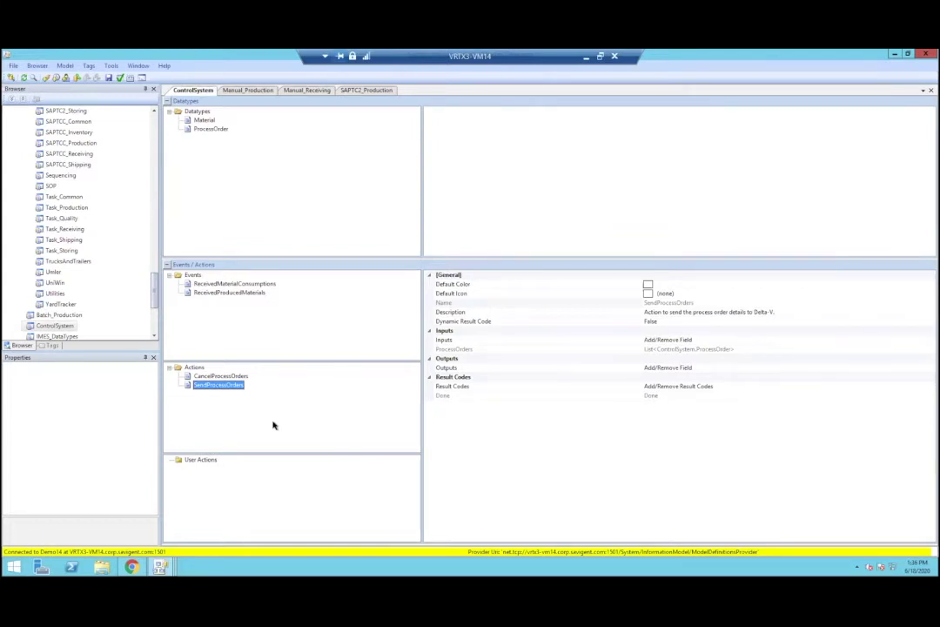
pyautogui.click(469, 349)
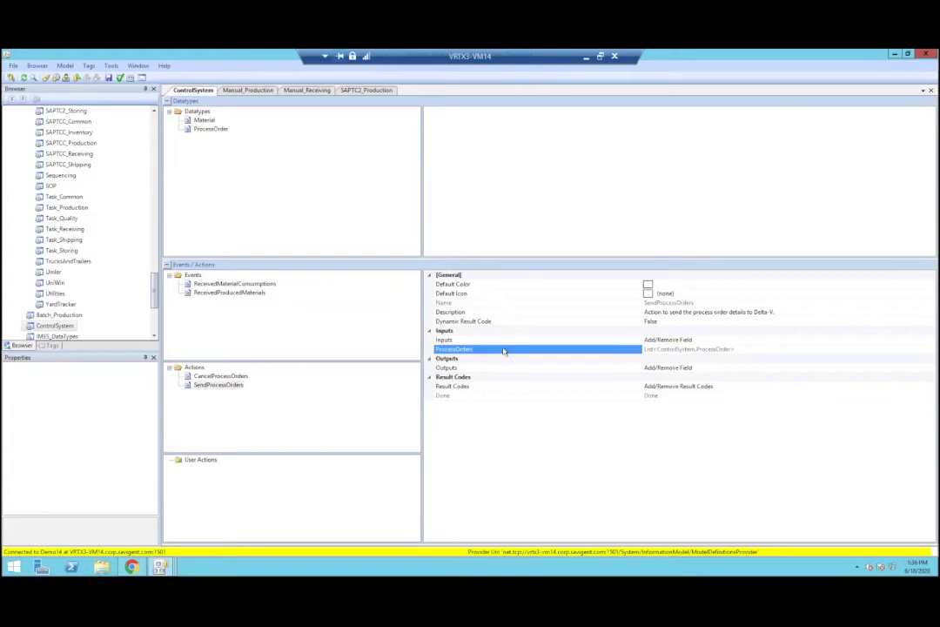
pyautogui.click(223, 130)
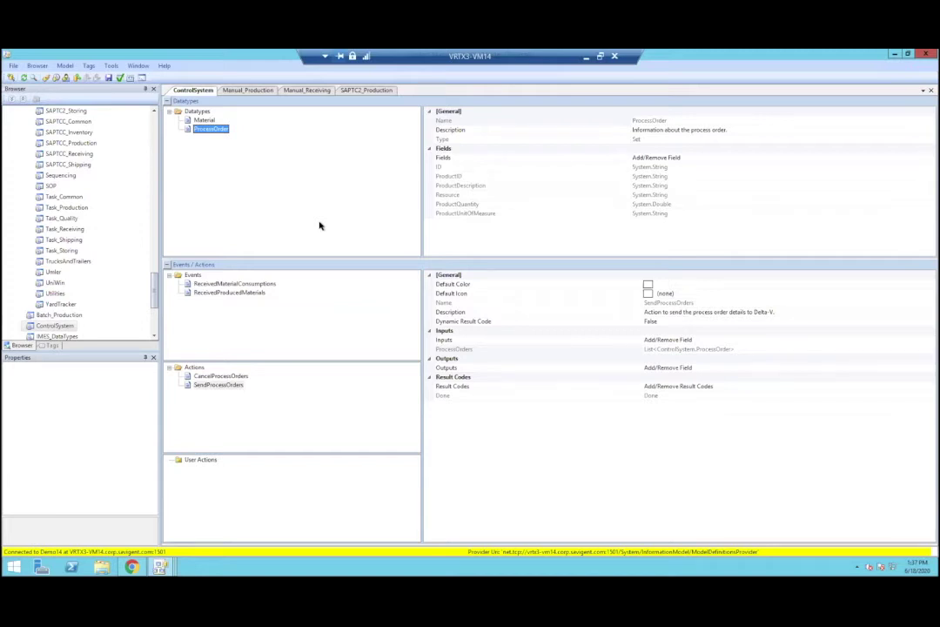
# Step: Check the Done result code, then show ReceivedProducedMaterials with its ProcessOrderID, ActualProducedQuantity, ActualProducedUnitOfMeasure outputs
pyautogui.click(470, 395)
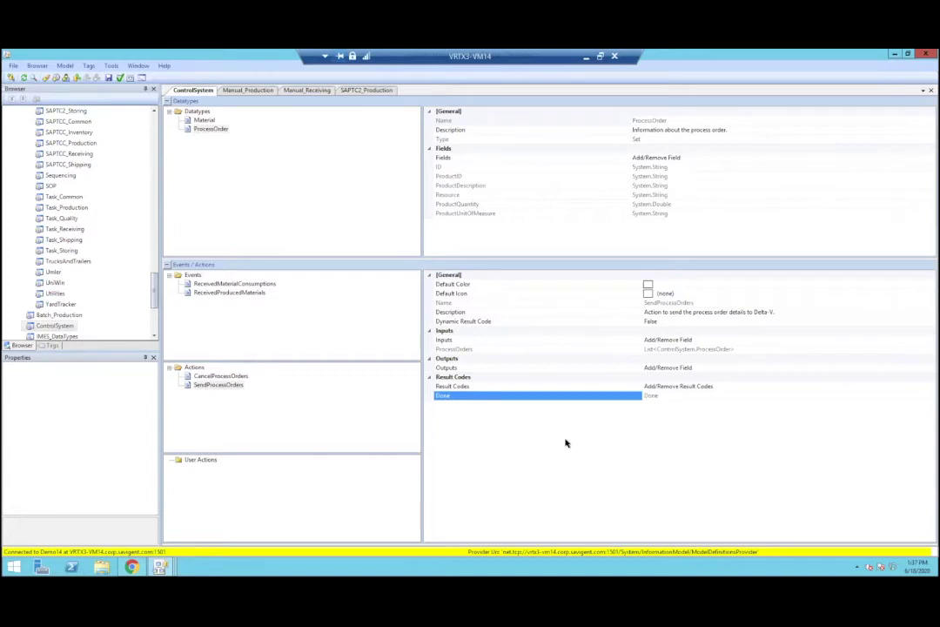
pyautogui.click(243, 293)
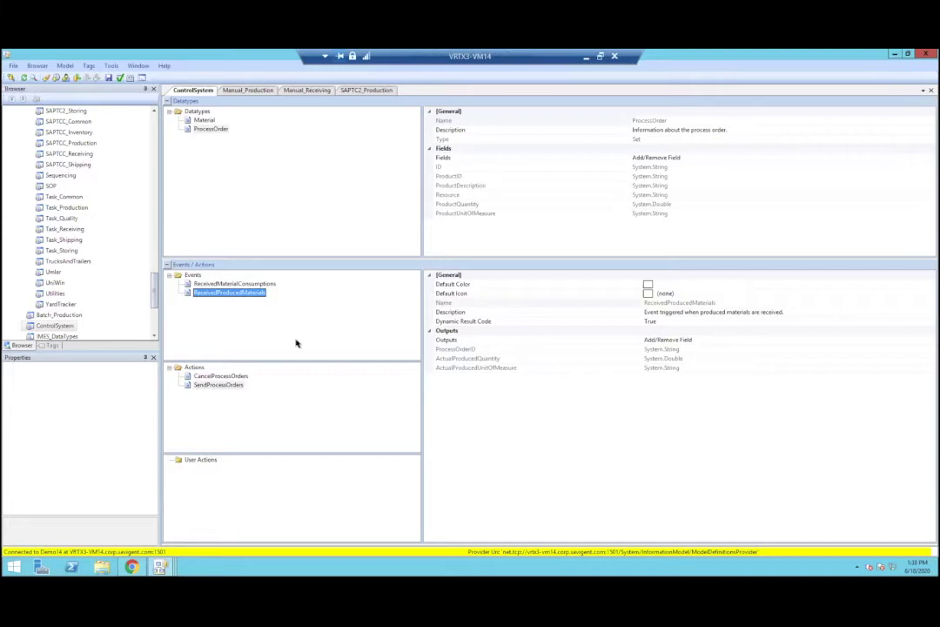
# Step: Inspect the ProcessOrderID, ActualProducedQuantity and ActualProducedUnitOfMeasure outputs of ReceivedProducedMaterials
pyautogui.click(509, 353)
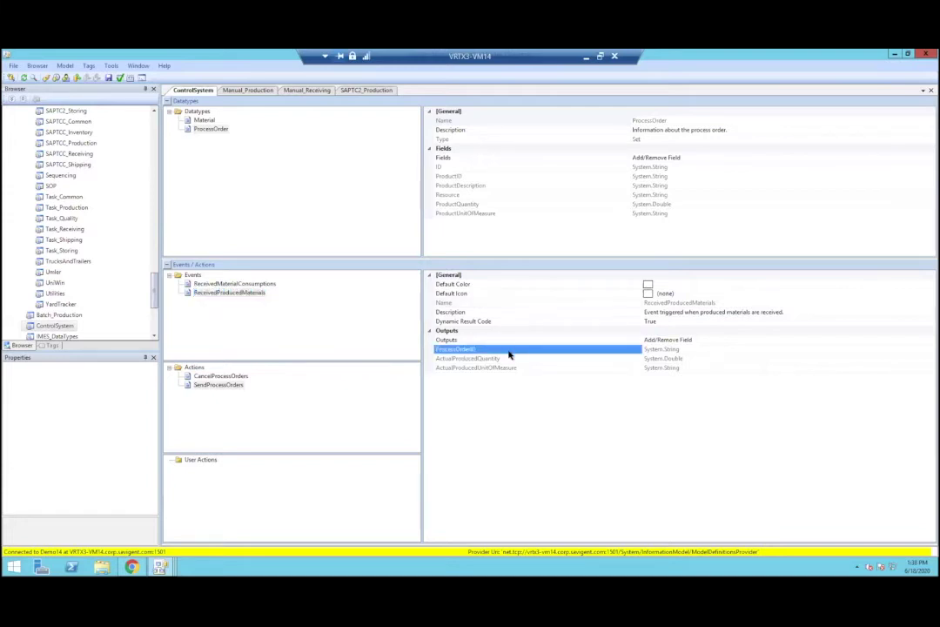
pyautogui.click(522, 358)
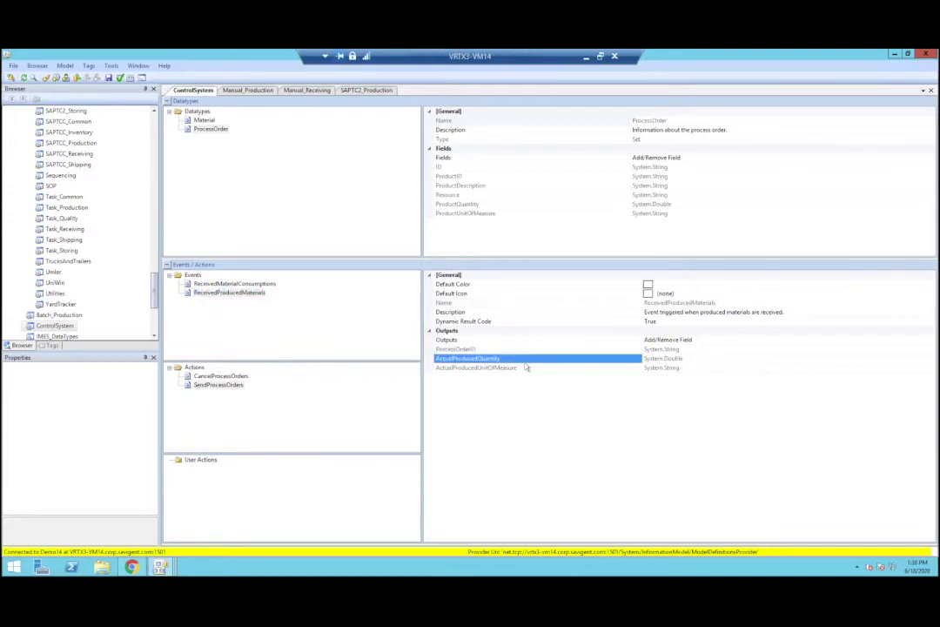
pyautogui.click(530, 368)
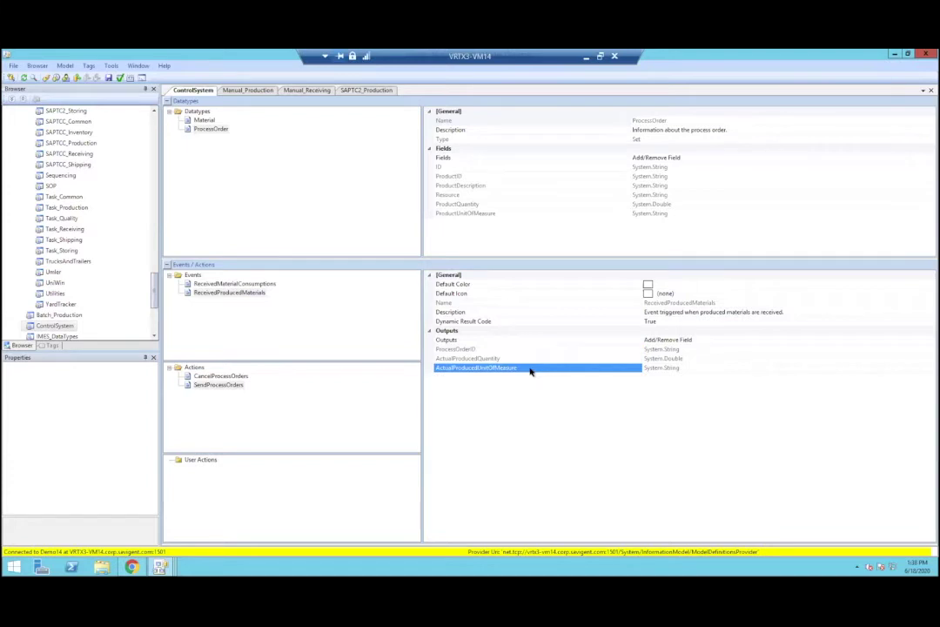
# Step: Show ReceivedMaterialConsumptions' outputs and Materials list, then the Material datatype's ID, Quantity, QuantityUnitOfMeasure fields
pyautogui.click(250, 286)
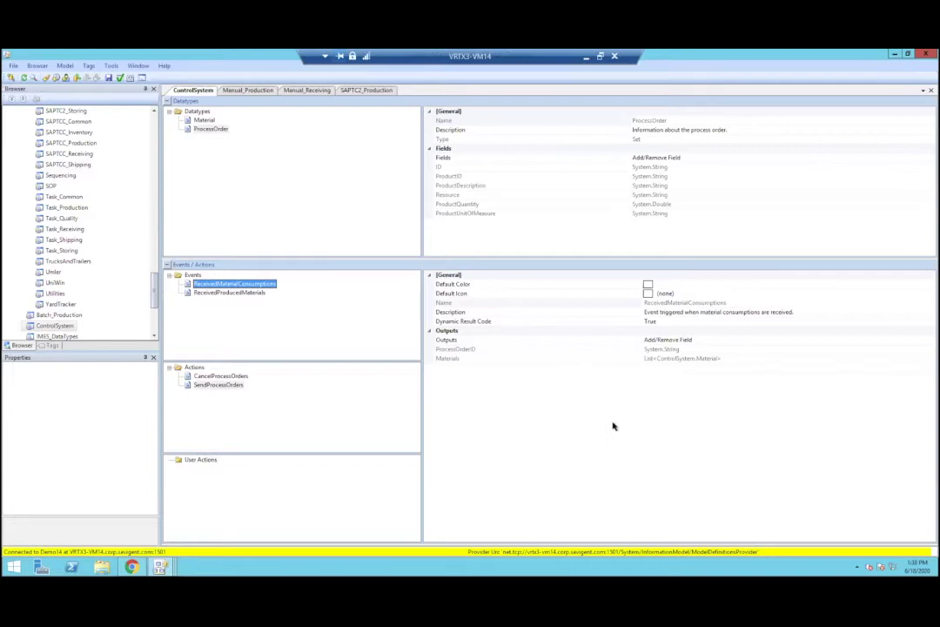
pyautogui.click(562, 341)
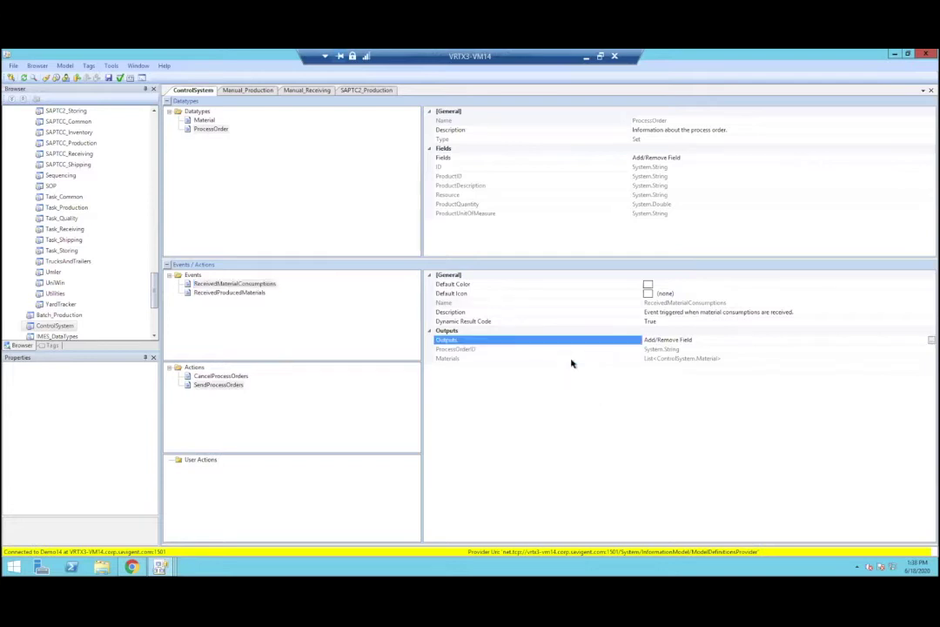
pyautogui.click(574, 358)
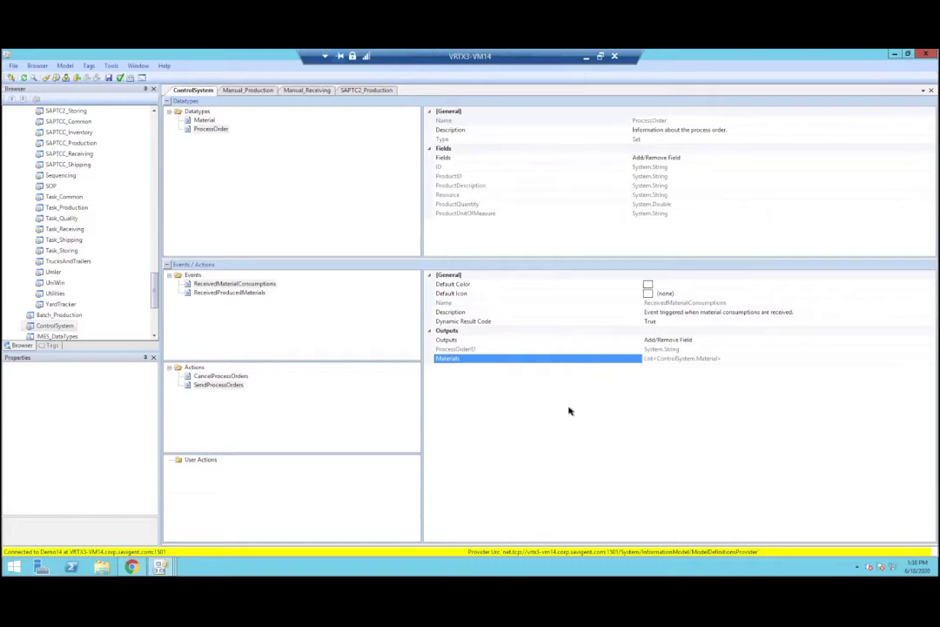
pyautogui.click(201, 120)
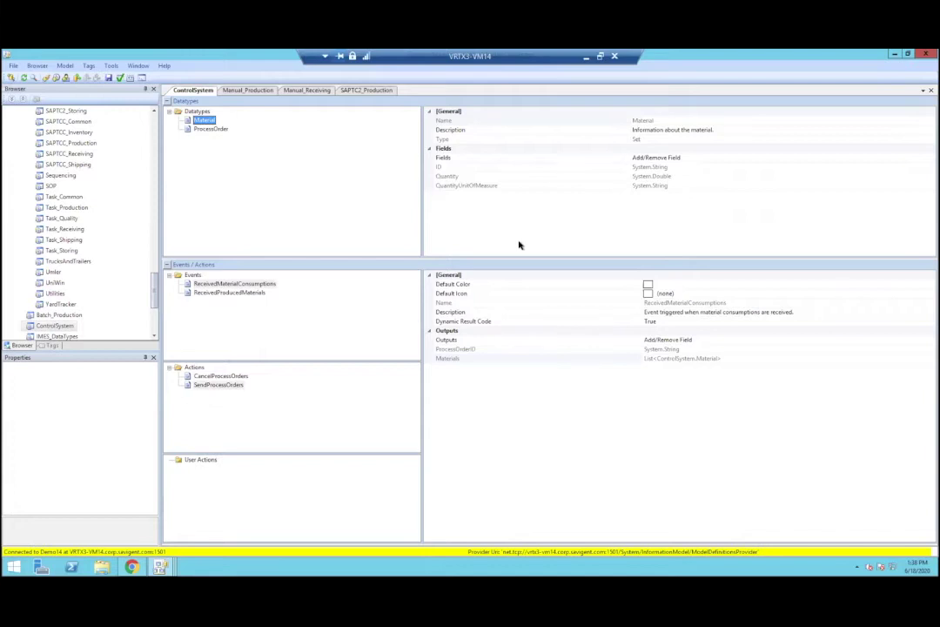
# Step: Review CancelProcessOrders, then open SAPTC2_Production, which warns SAPTC2_Common build 13 is missing
pyautogui.click(242, 376)
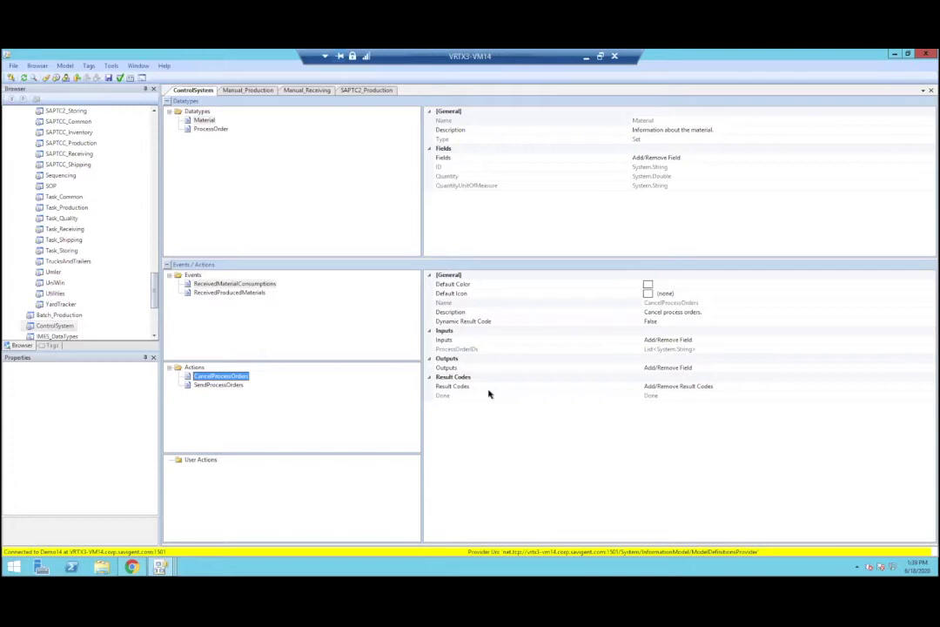
pyautogui.click(373, 89)
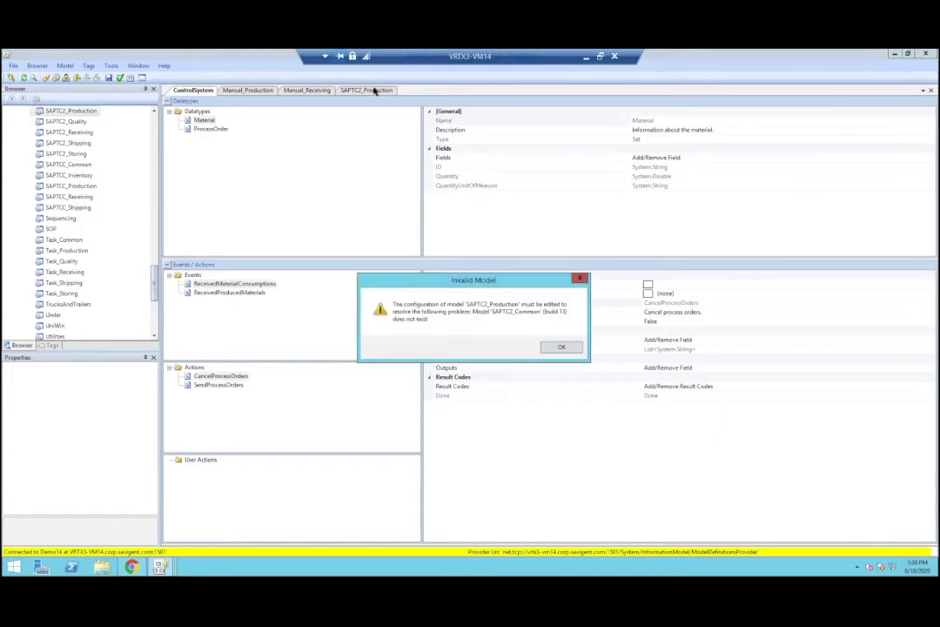
# Step: Dismiss the Invalid Model warning and review the ReceiveProductionSchedule action and ReceivedProductionSchedule event
pyautogui.click(573, 349)
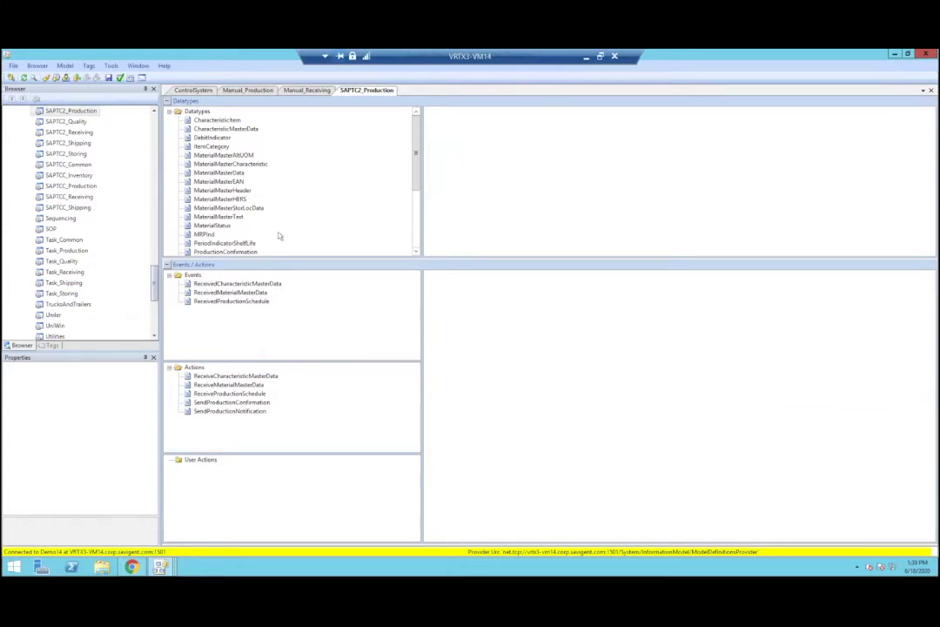
pyautogui.click(237, 393)
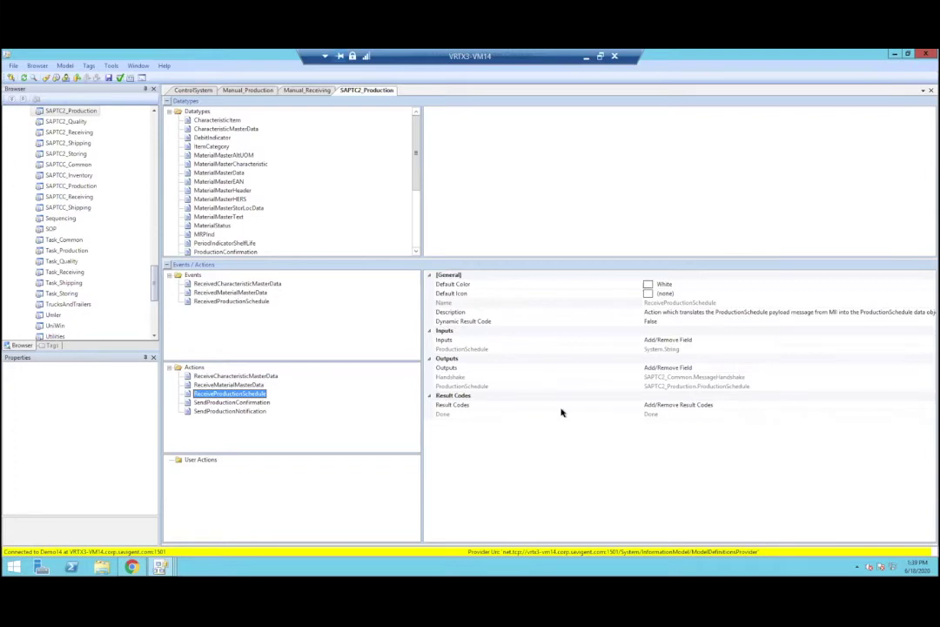
pyautogui.click(248, 301)
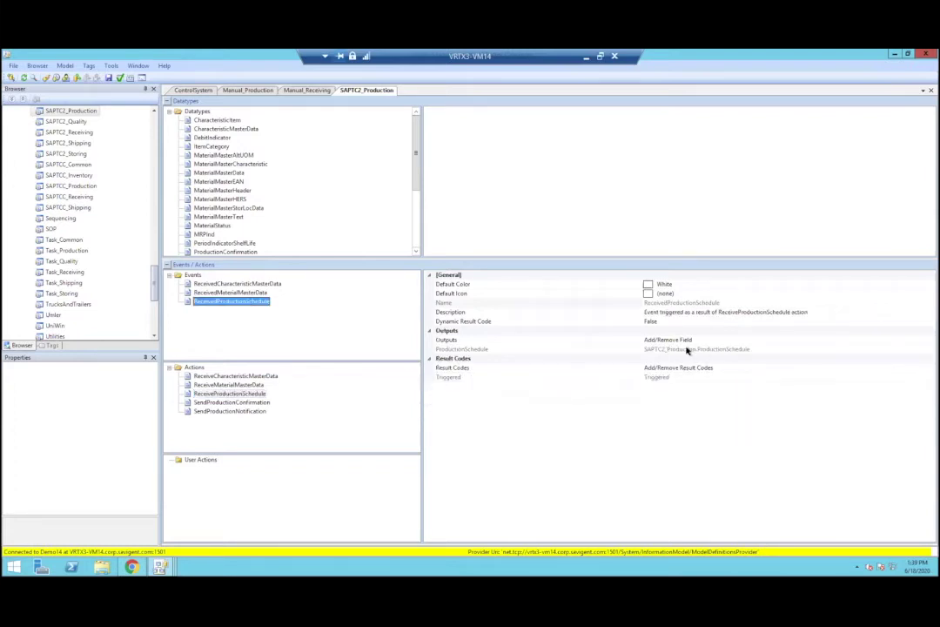
# Step: Enlarge the datatypes list and show the ProductionSchedule and ProductionOrderItem datatype fields
pyautogui.moveTo(417, 174); pyautogui.dragTo(421, 233)
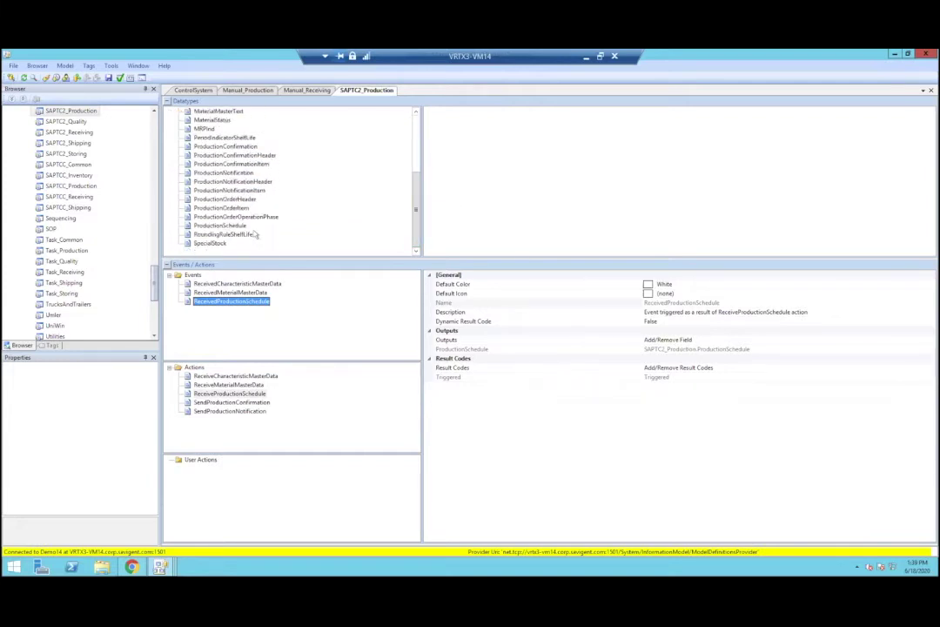
pyautogui.click(222, 226)
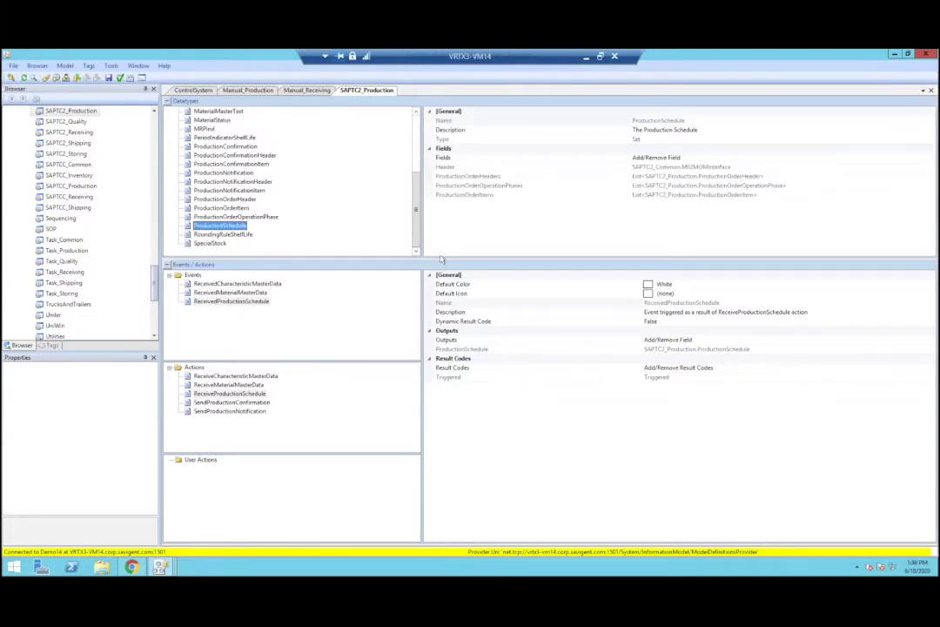
pyautogui.moveTo(441, 257); pyautogui.dragTo(439, 302)
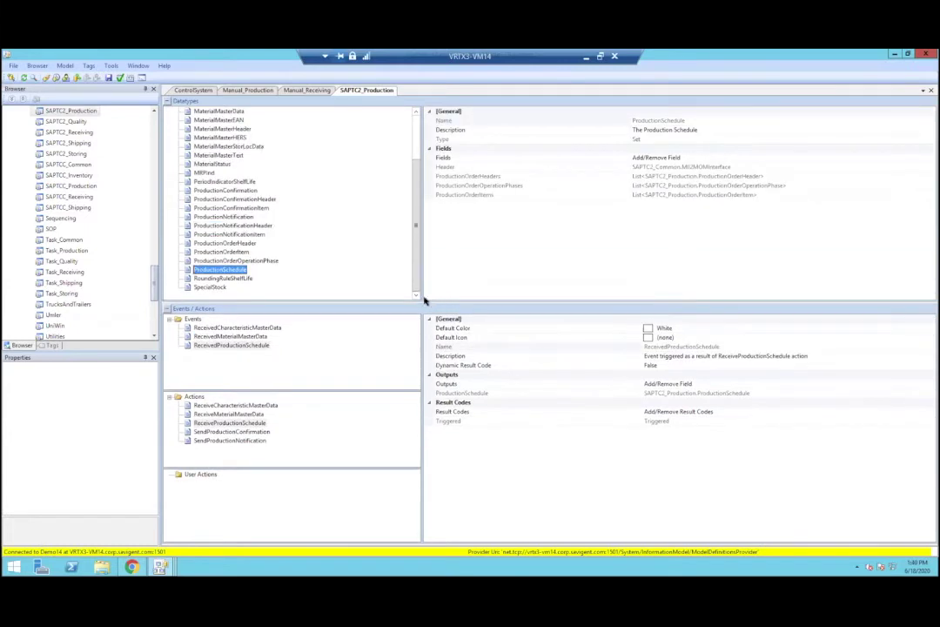
pyautogui.click(237, 252)
pyautogui.moveTo(931, 183); pyautogui.dragTo(906, 180)
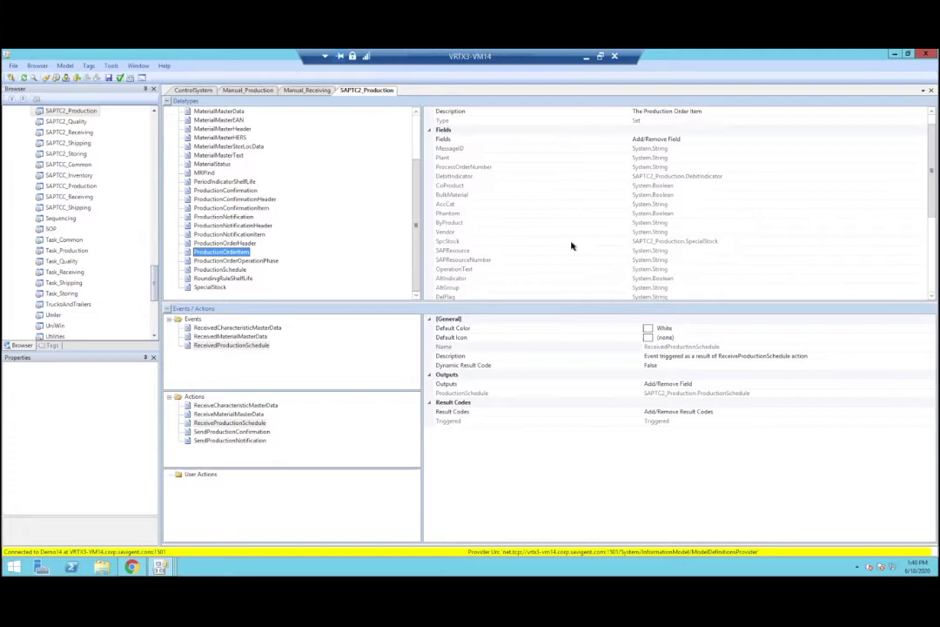
# Step: Inspect the ByProduct field, then switch to the Manual_Production model definitions
pyautogui.click(478, 222)
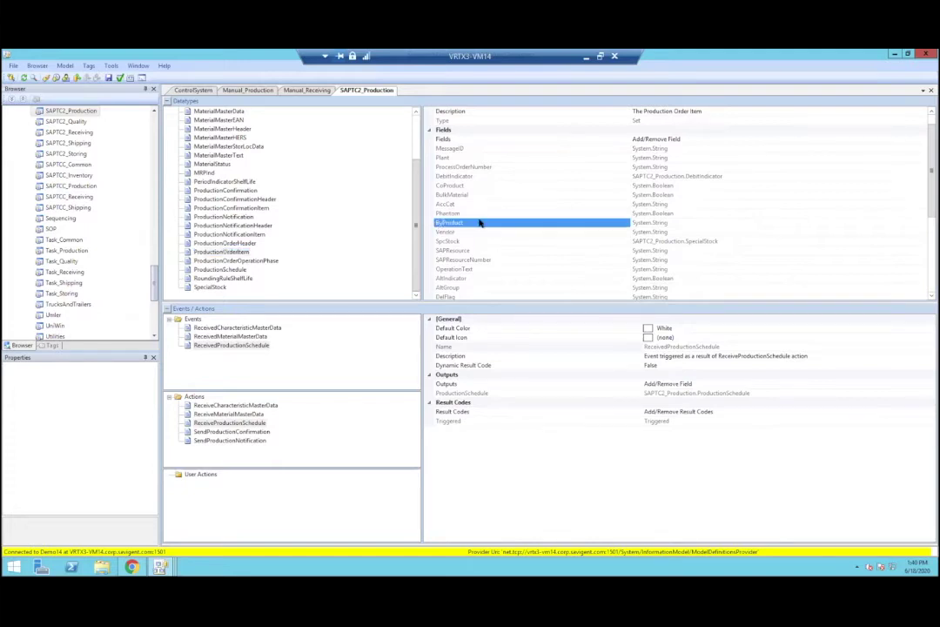
pyautogui.scroll(-1, 527, 232)
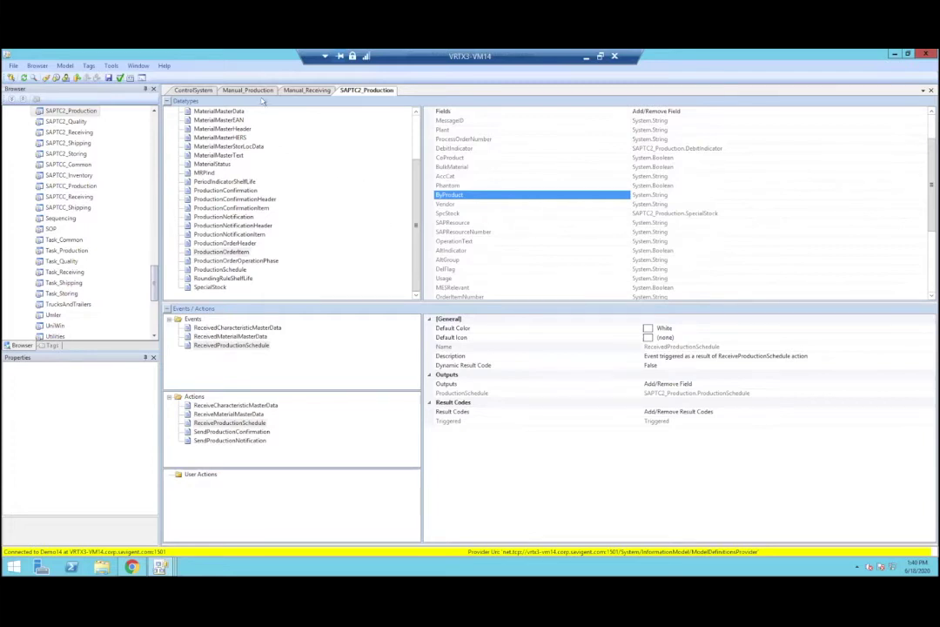
pyautogui.click(224, 89)
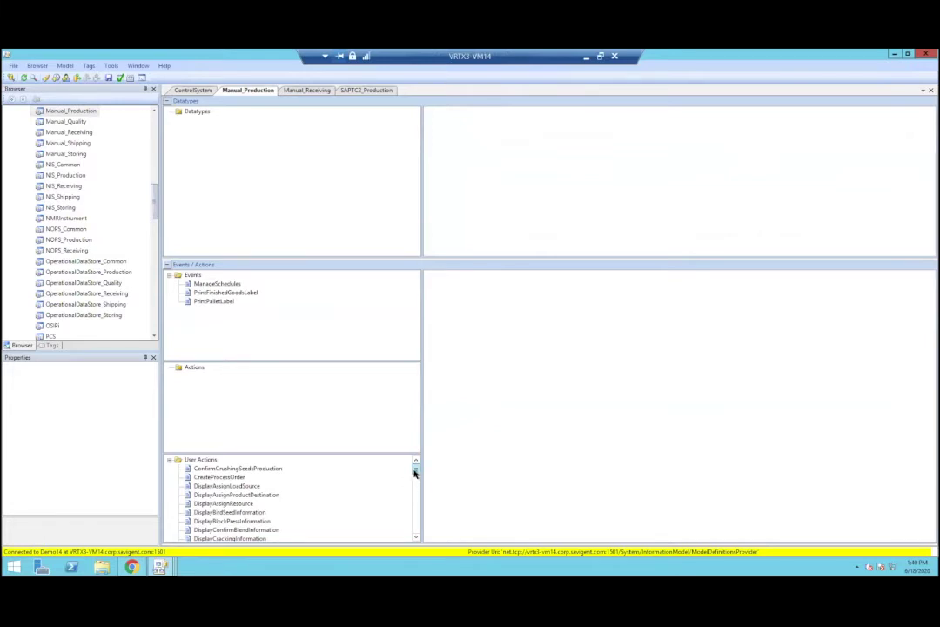
# Step: Review DisplayAssignProductDestination's DestinationAssignedStorageLocations input, ActivityNotes output and Back result code
pyautogui.click(237, 495)
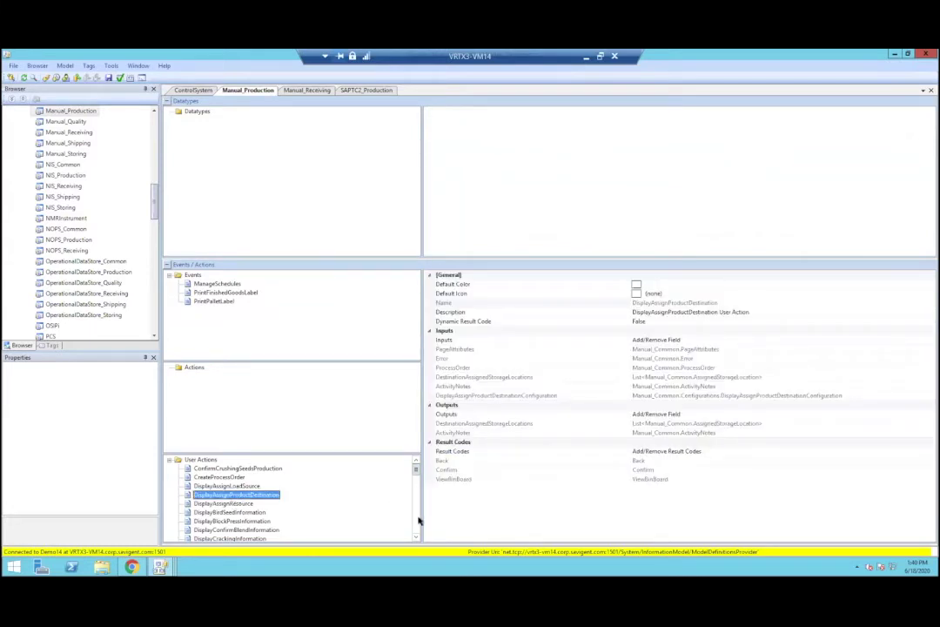
pyautogui.click(514, 378)
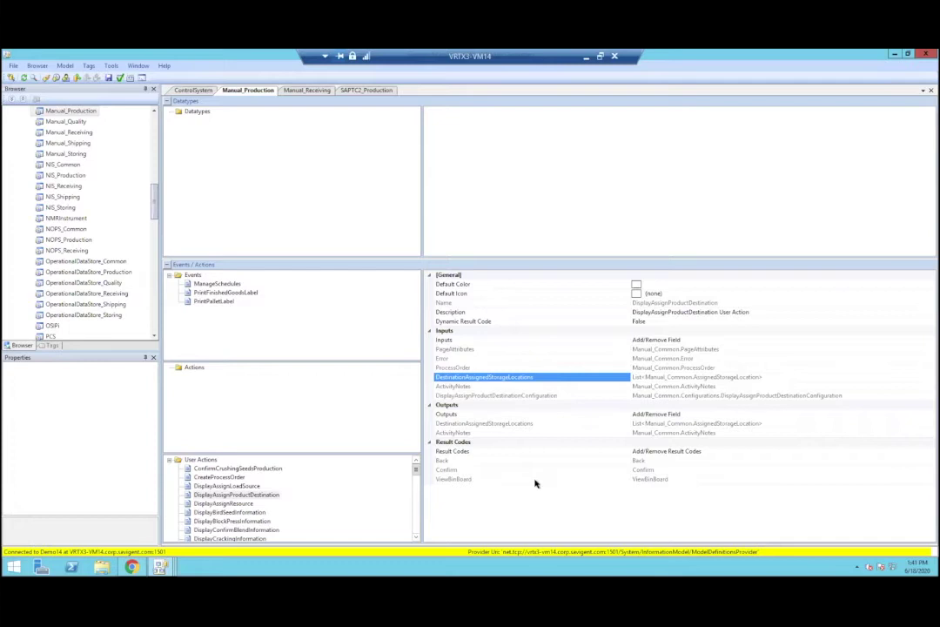
pyautogui.click(562, 424)
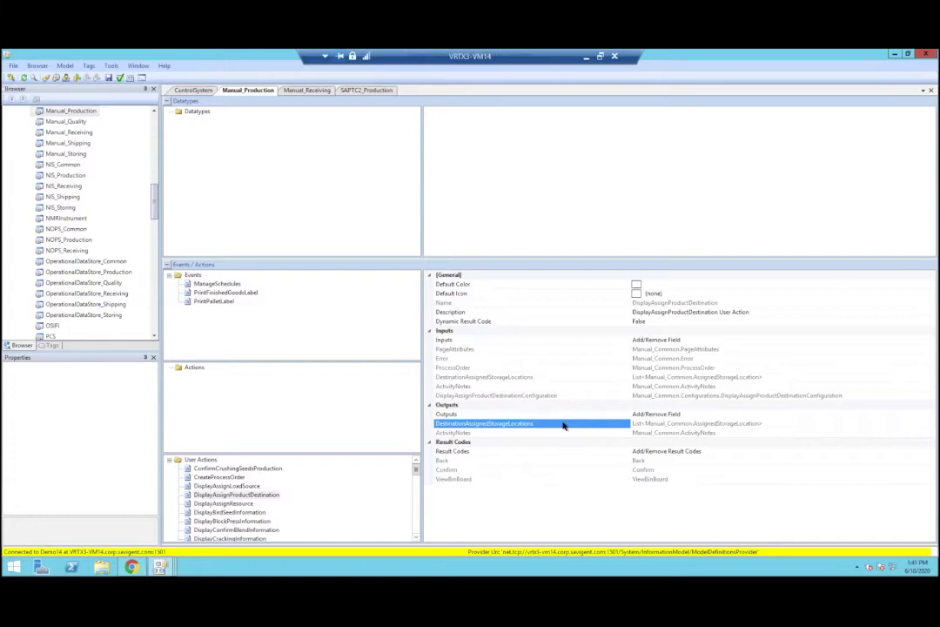
pyautogui.click(548, 433)
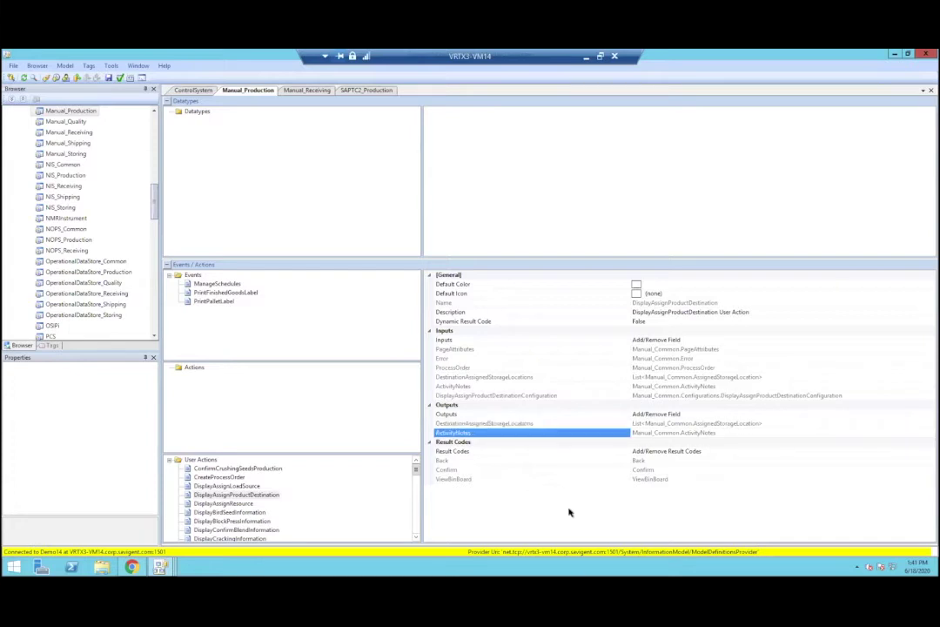
pyautogui.click(501, 461)
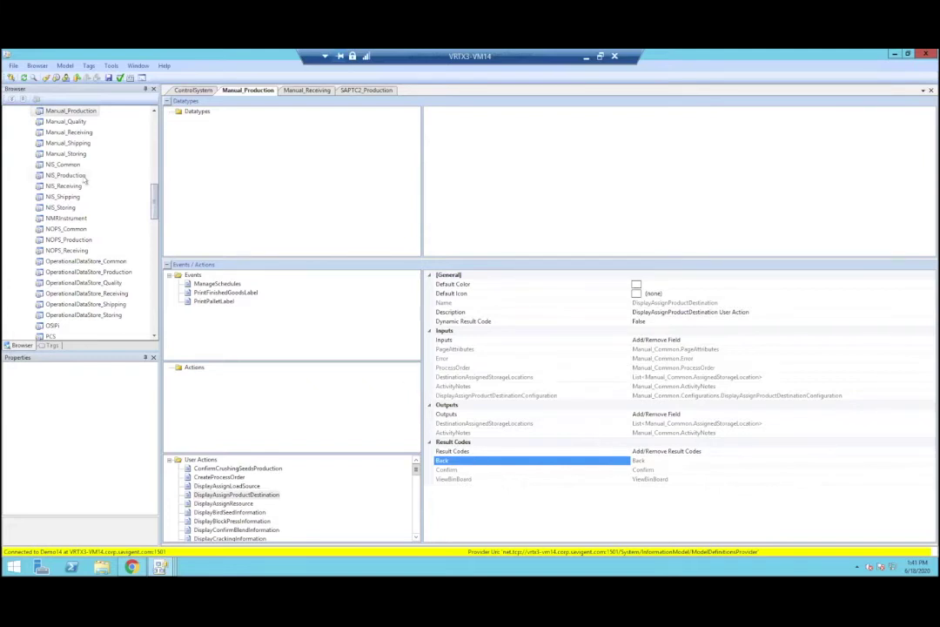
pyautogui.moveTo(151, 204); pyautogui.dragTo(153, 199)
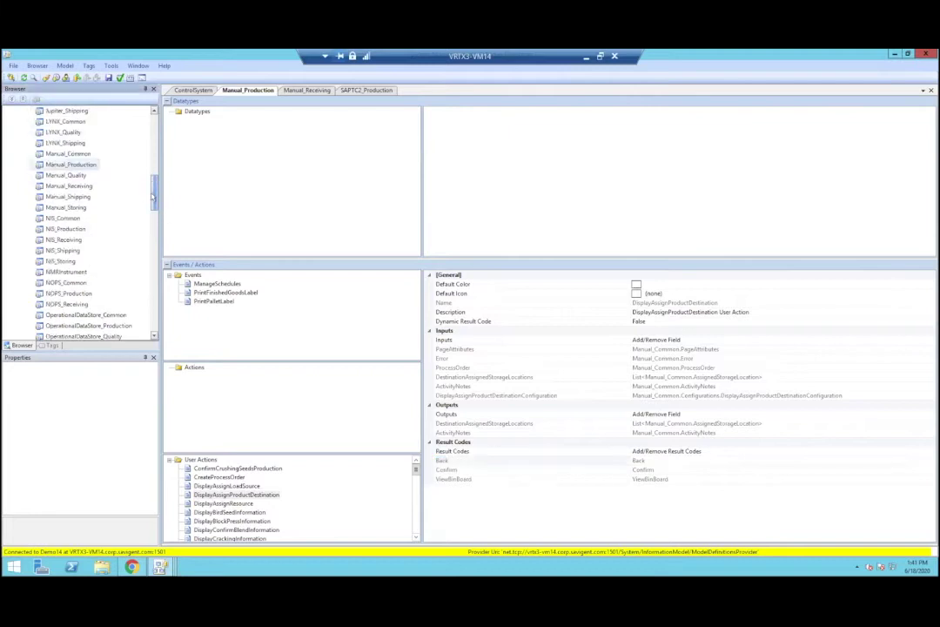
# Step: Check out Manual_Production, then undo the check-out and confirm discarding the changes
pyautogui.rightClick(81, 166)
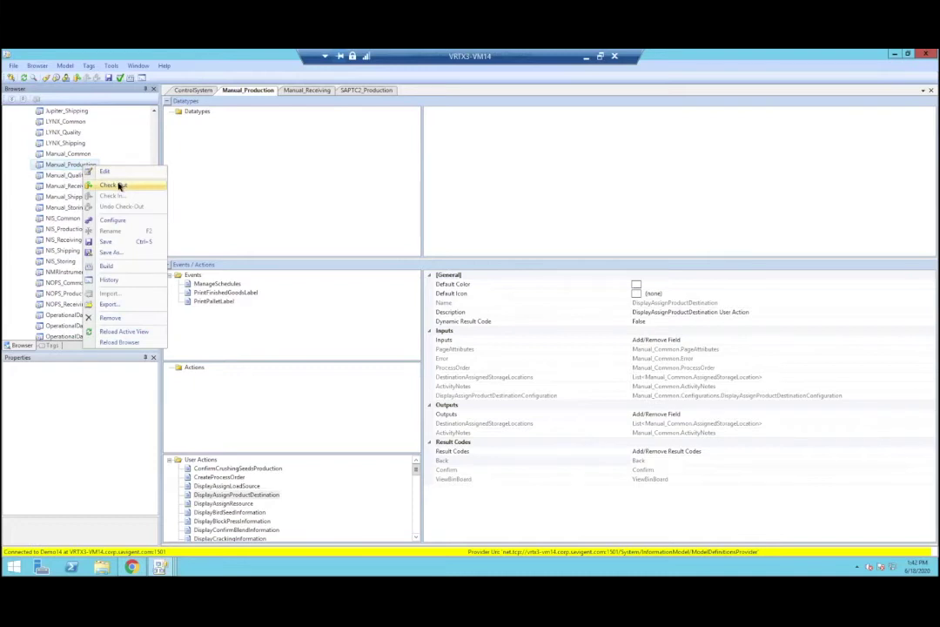
pyautogui.click(118, 185)
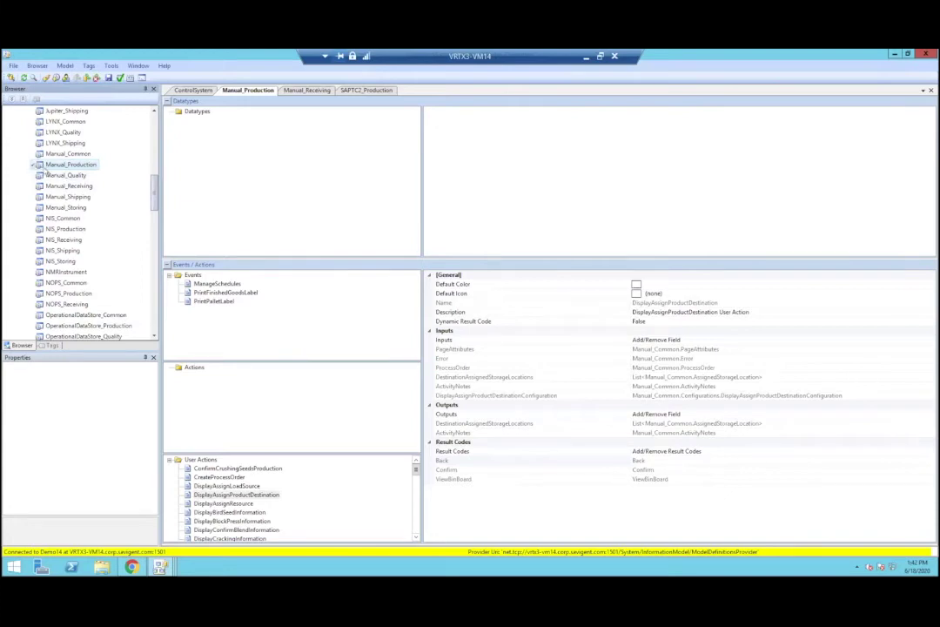
pyautogui.rightClick(89, 169)
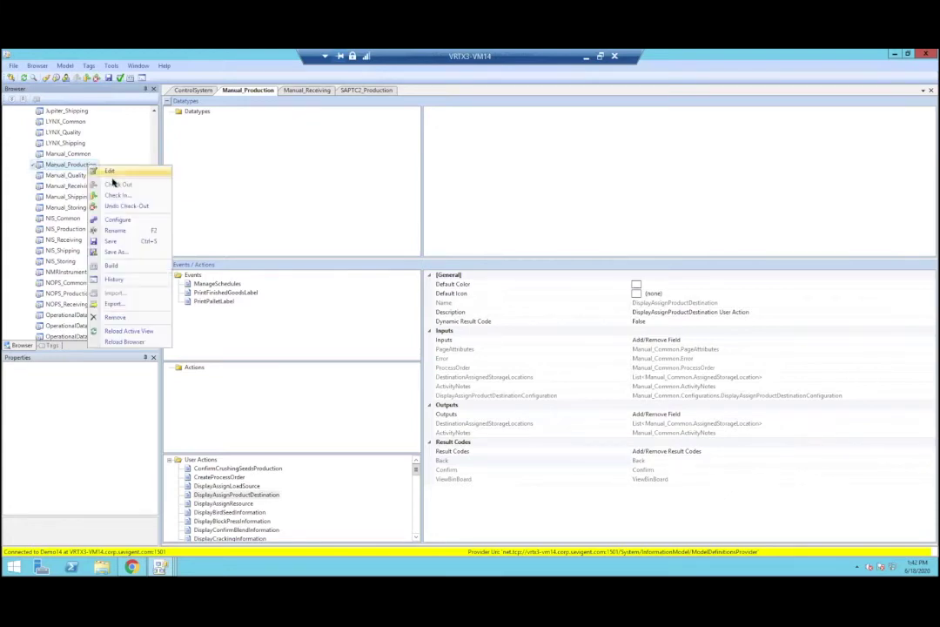
pyautogui.click(128, 205)
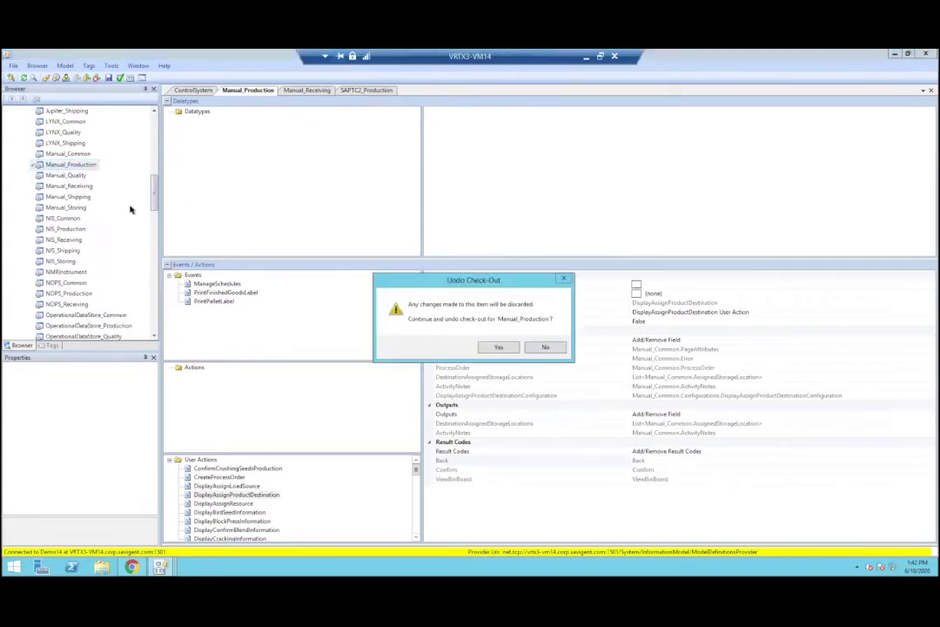
pyautogui.click(489, 347)
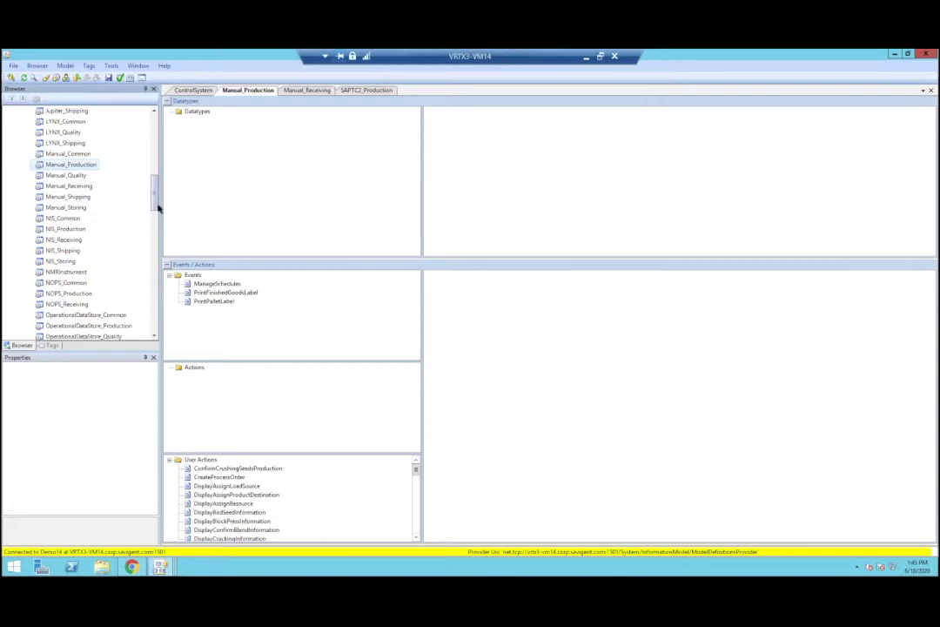
# Step: Adjust the Browser pane layout while Manual_Production's events and user actions stay displayed
pyautogui.moveTo(150, 202); pyautogui.dragTo(152, 139)
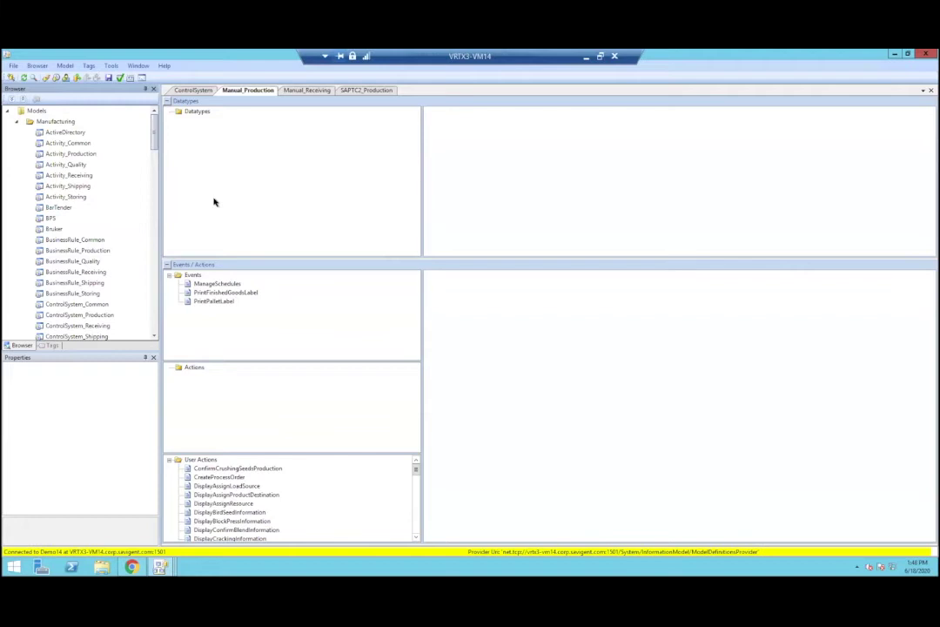
# Step: Switch back to the ControlSystem model with its Material and ProcessOrder datatypes, events and actions
pyautogui.click(192, 91)
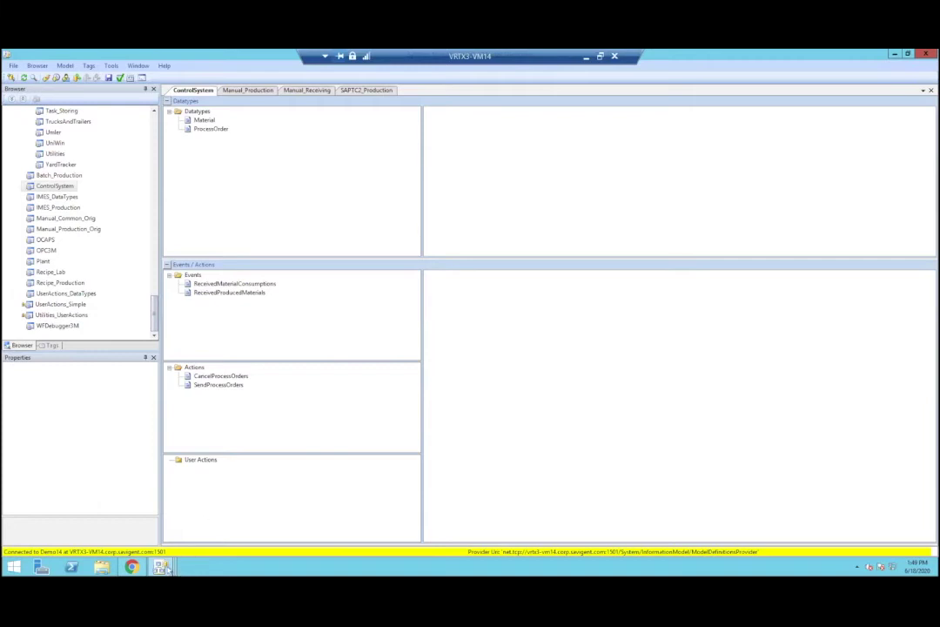
pyautogui.moveTo(168, 569)
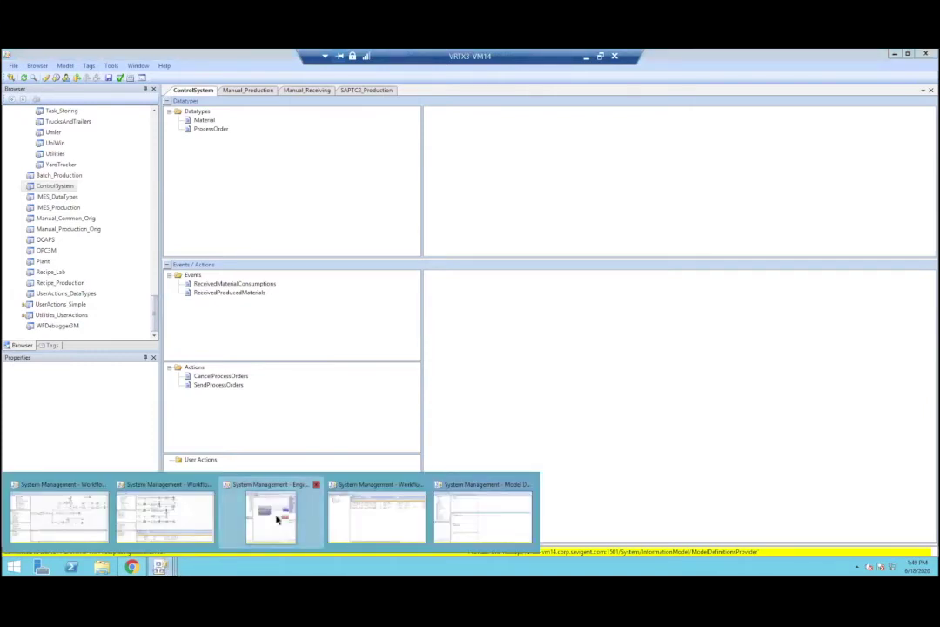
# Step: Return to Engine Designer and show the ControlSystem SendProcessOrders module diagram with a taller browser tree
pyautogui.click(277, 519)
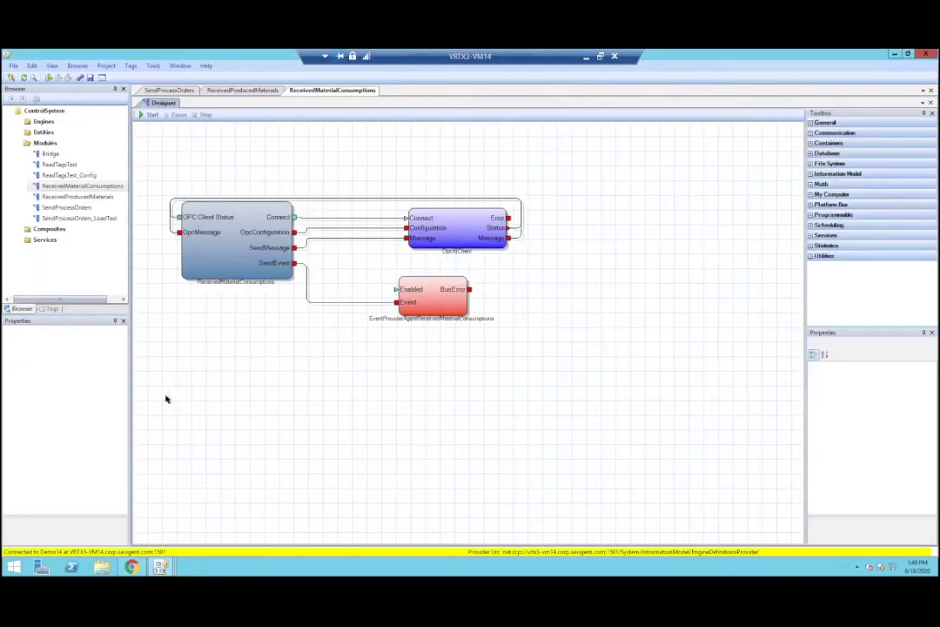
pyautogui.click(174, 90)
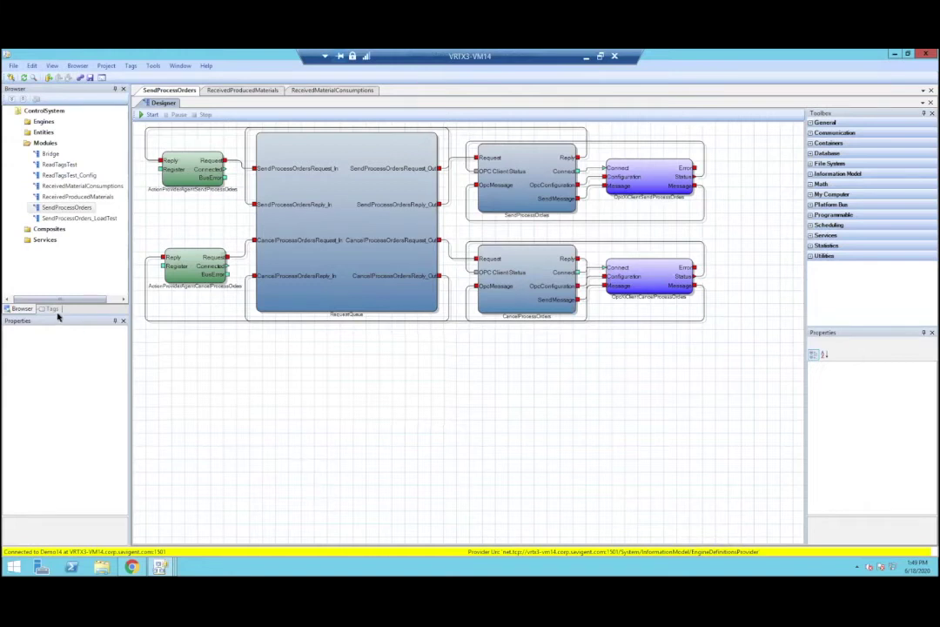
pyautogui.moveTo(59, 316); pyautogui.dragTo(67, 388)
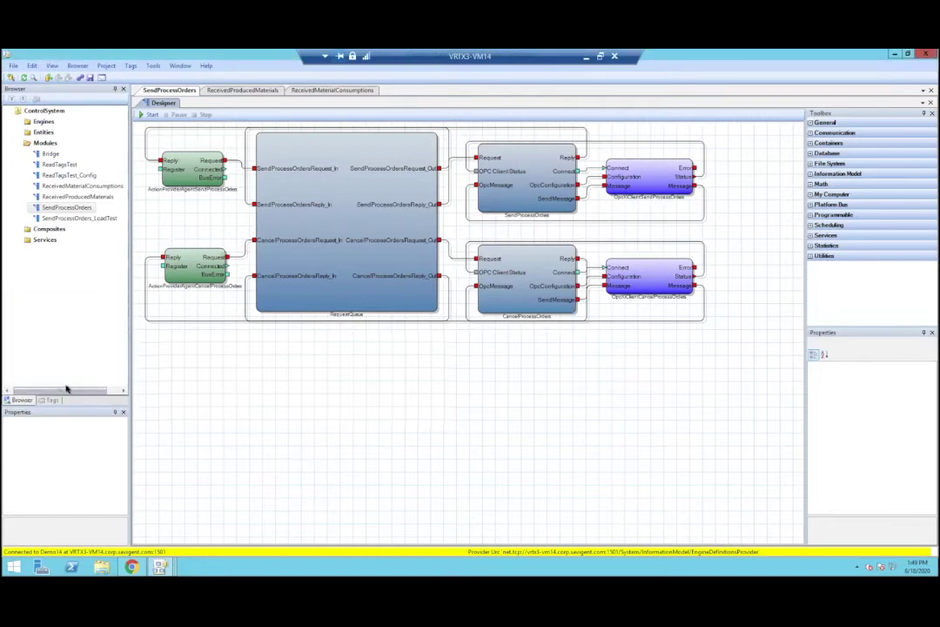
pyautogui.click(13, 122)
pyautogui.click(13, 122)
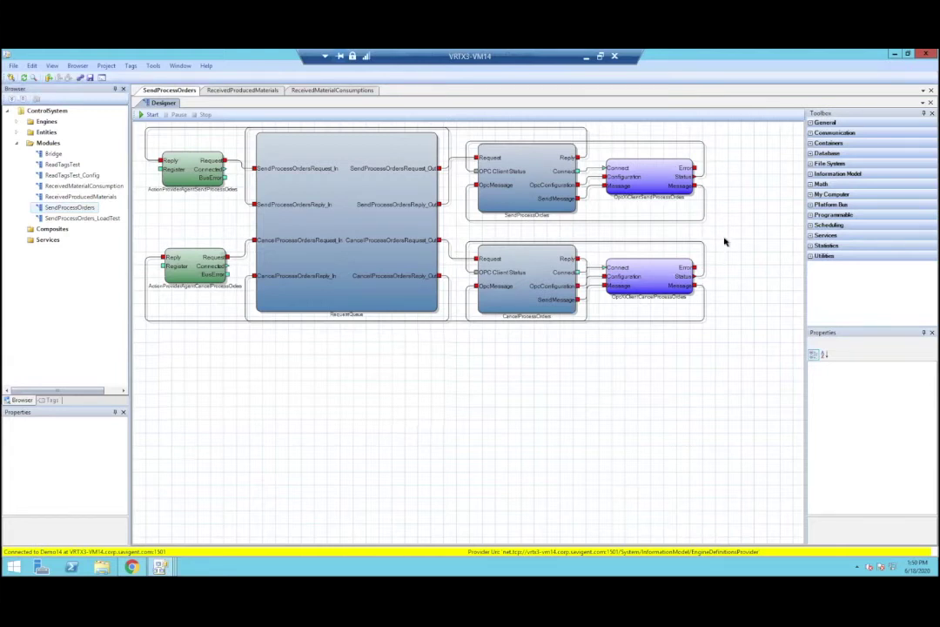
# Step: Zoom in and inspect the OpcXiClientSendProcessOrders and SendProcessOrders block properties in a widened panel
pyautogui.scroll(3, 724, 239)
pyautogui.moveTo(595, 538); pyautogui.dragTo(653, 506)
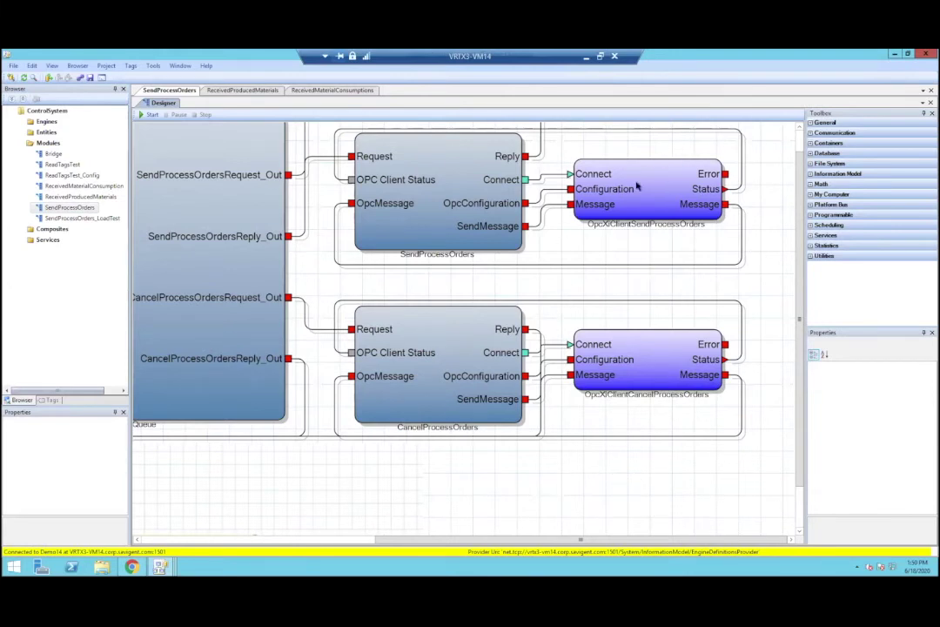
pyautogui.click(637, 186)
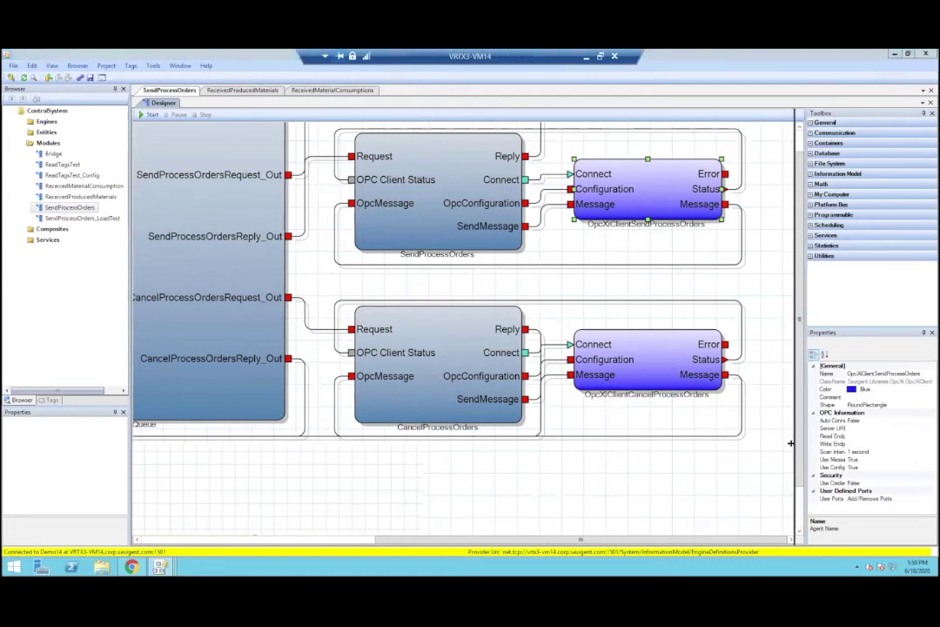
pyautogui.moveTo(773, 449); pyautogui.dragTo(771, 487)
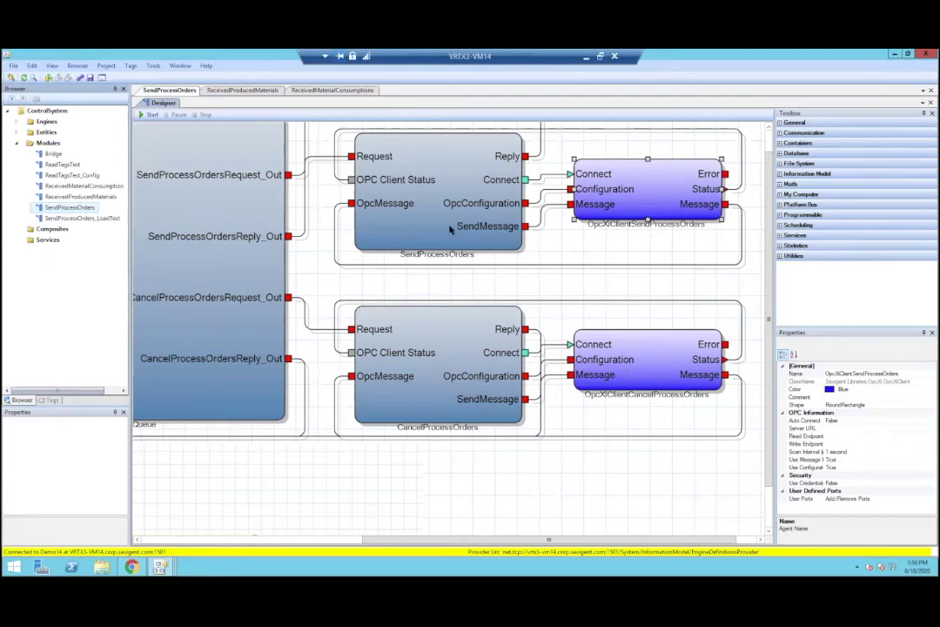
pyautogui.click(450, 180)
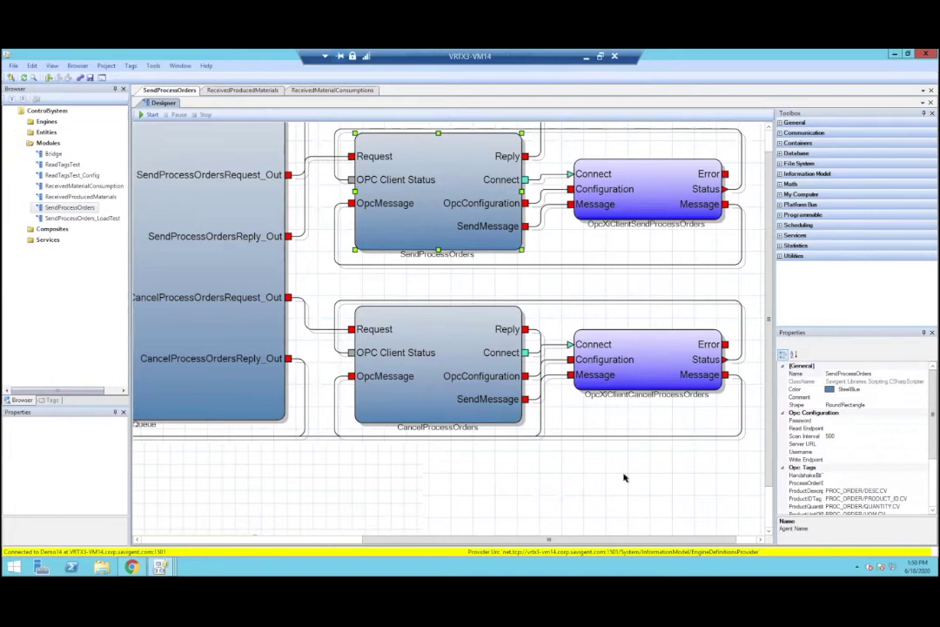
# Step: Delete the Message-to-OpcMessage wire and redraw it from the OPC client's Message output
pyautogui.moveTo(726, 205); pyautogui.dragTo(351, 202)
pyautogui.click(502, 346)
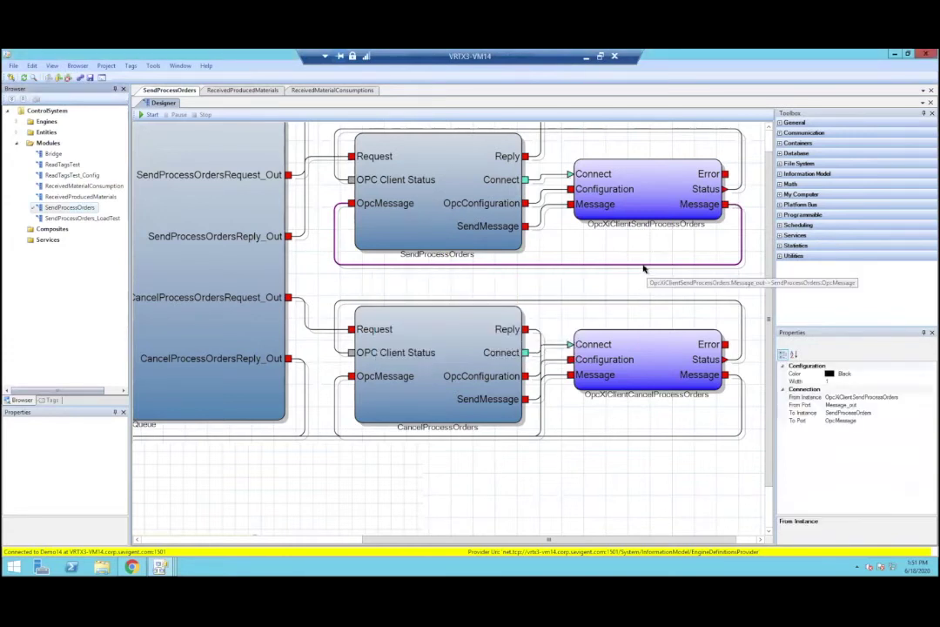
pyautogui.press('Delete')
pyautogui.click(487, 342)
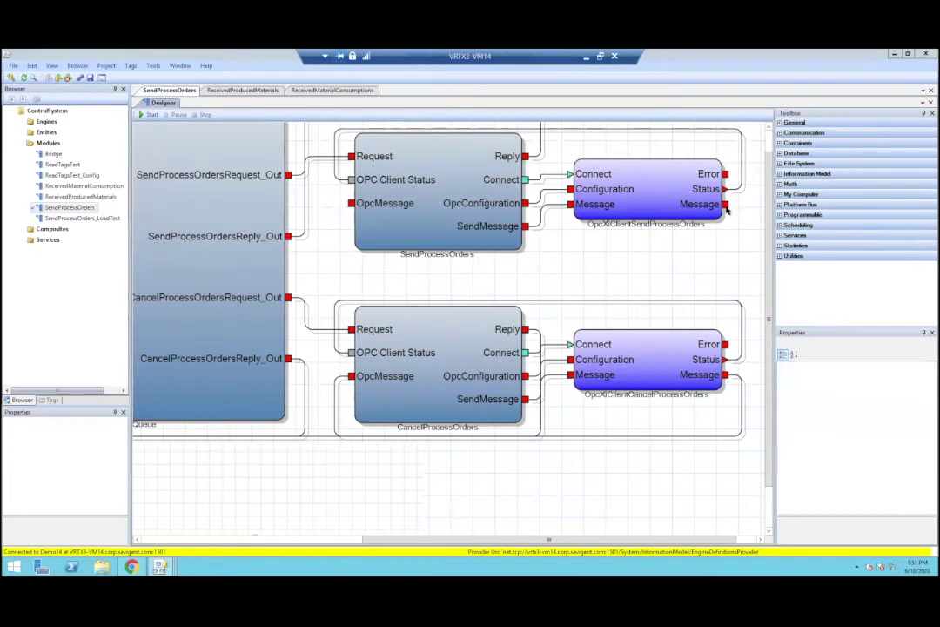
pyautogui.click(726, 207)
pyautogui.moveTo(737, 228); pyautogui.dragTo(340, 211)
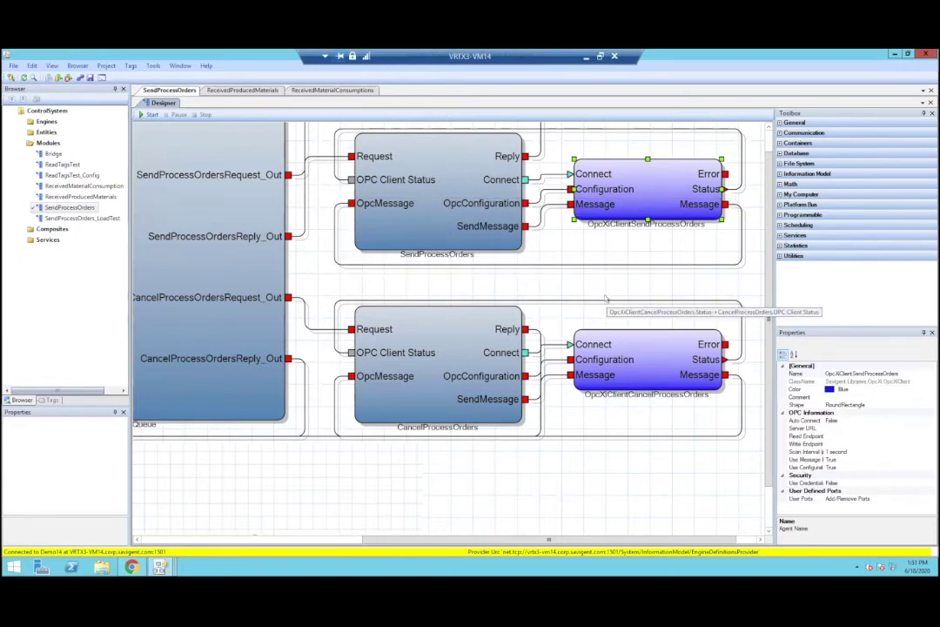
# Step: Zoom out and switch to the ReceivedProducedMaterials module diagram
pyautogui.scroll(-2, 492, 300)
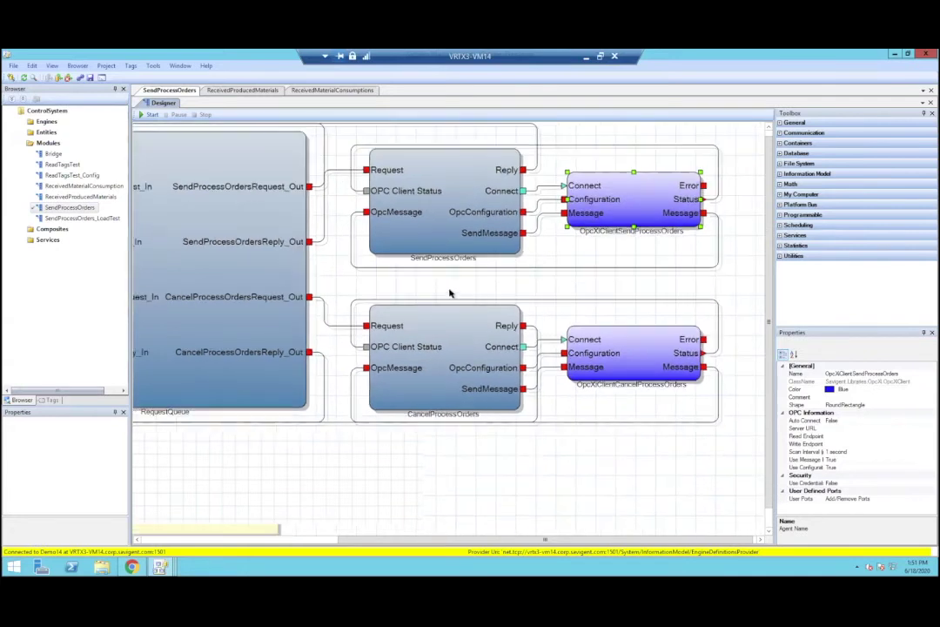
pyautogui.scroll(-3, 450, 293)
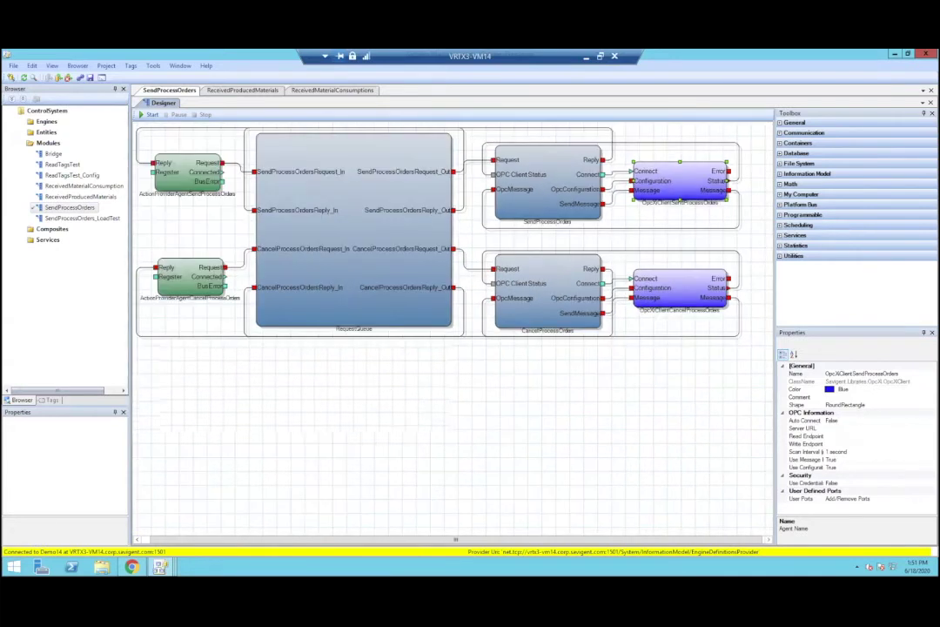
pyautogui.scroll(-1, 439, 236)
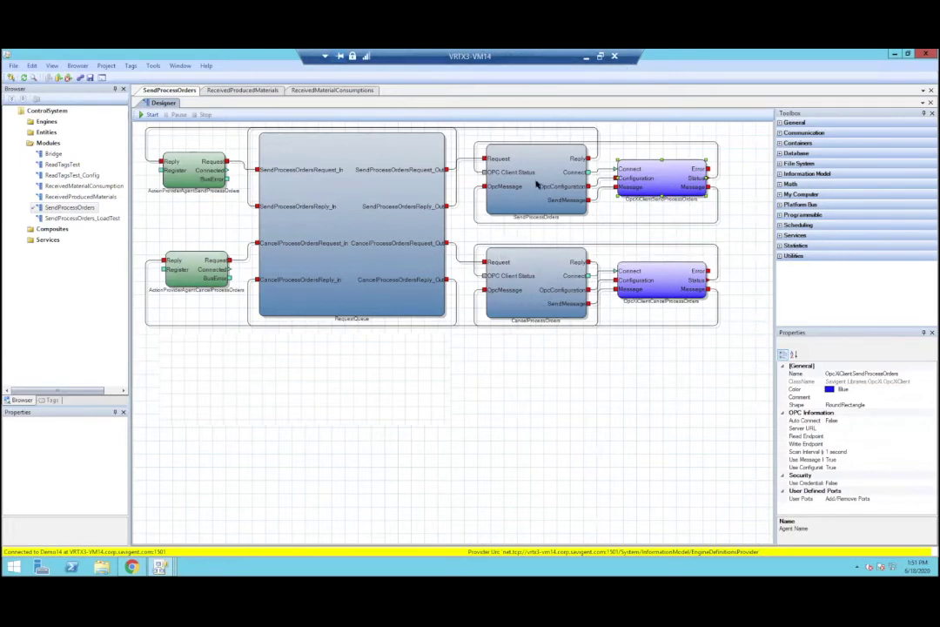
pyautogui.click(249, 91)
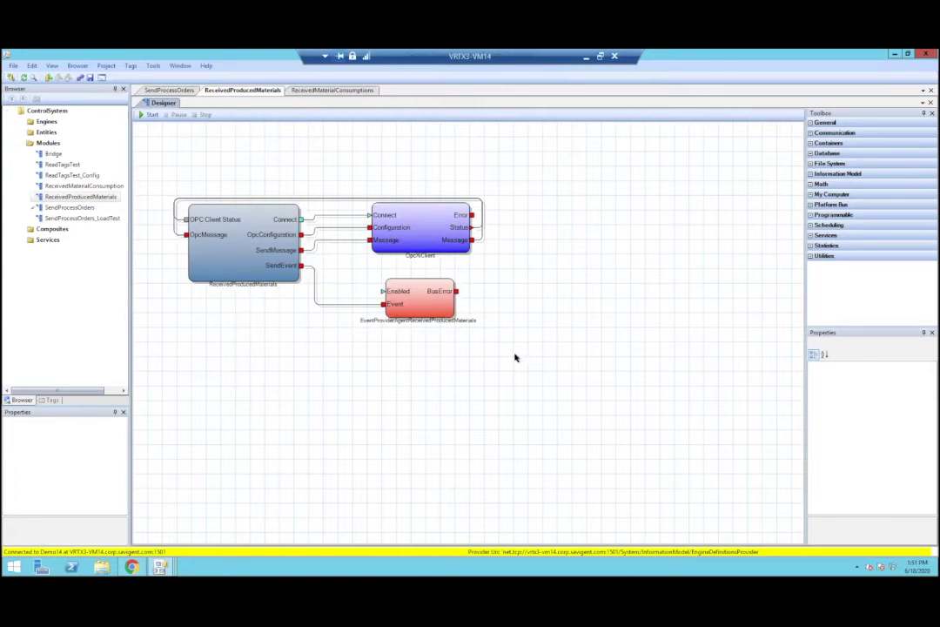
# Step: Inspect the OpcXClient block, marquee-select several blocks, then switch to ReceivedMaterialConsumptions
pyautogui.click(417, 236)
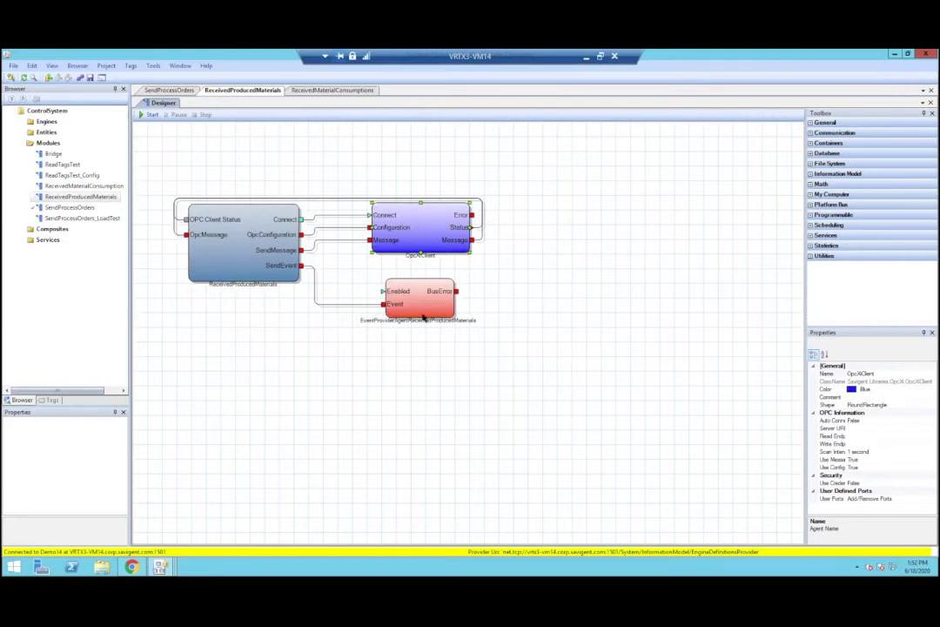
pyautogui.moveTo(522, 360); pyautogui.dragTo(348, 277)
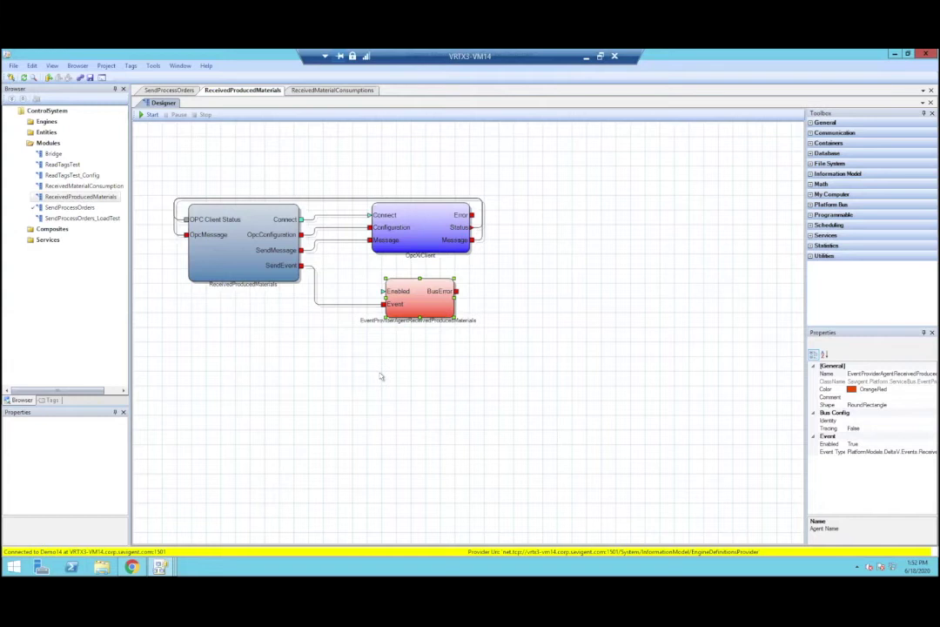
pyautogui.click(305, 91)
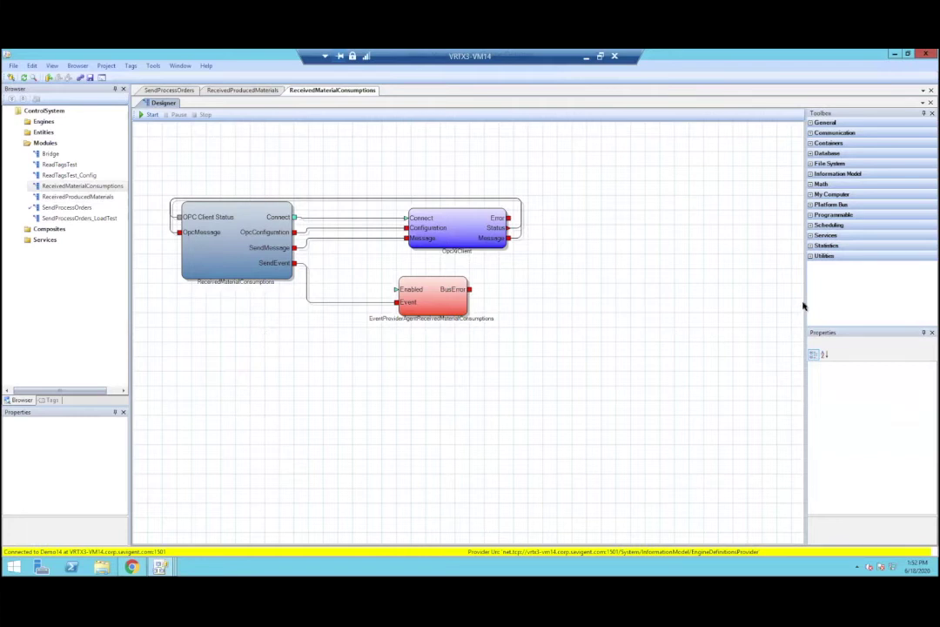
# Step: Widen the side panels, expand Math in the Toolbox, and drag Basic Arithmetic onto the canvas
pyautogui.moveTo(803, 298); pyautogui.dragTo(653, 303)
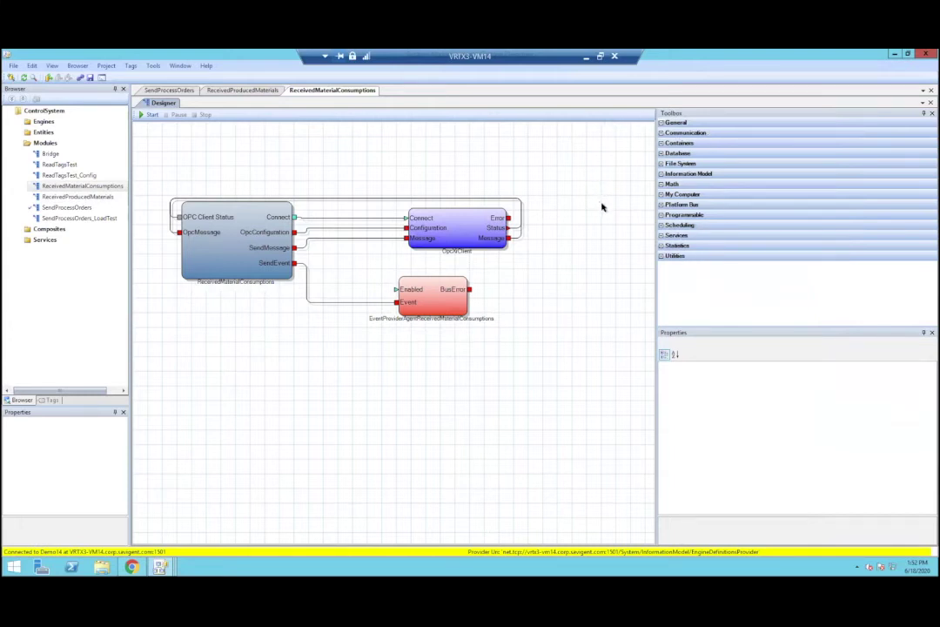
pyautogui.click(663, 132)
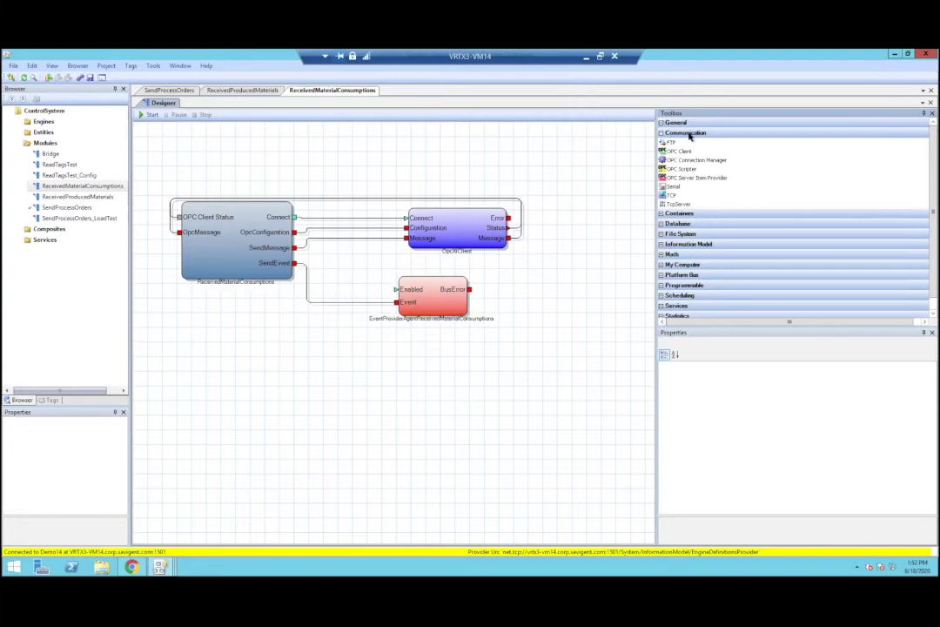
pyautogui.click(662, 132)
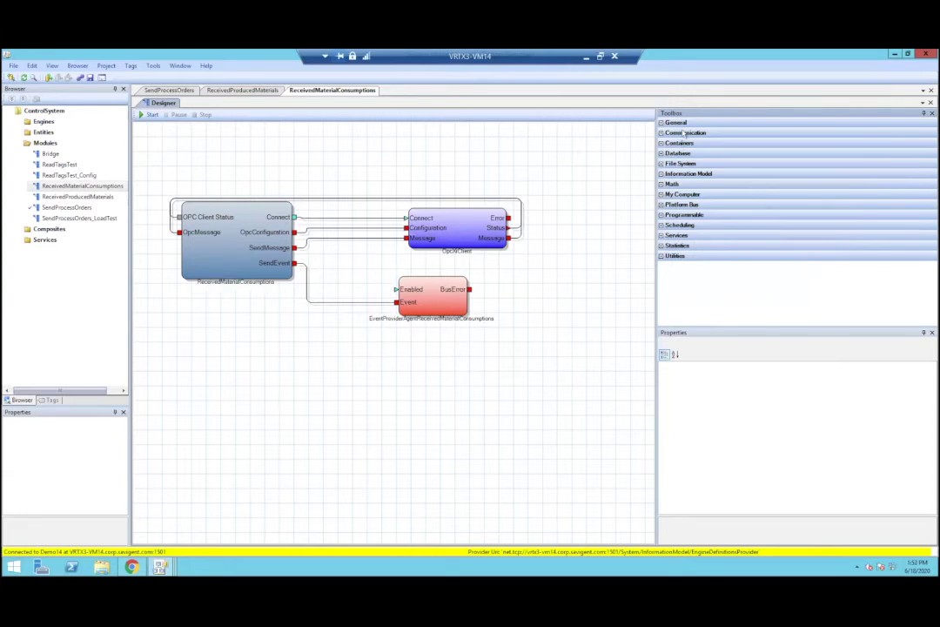
pyautogui.click(692, 184)
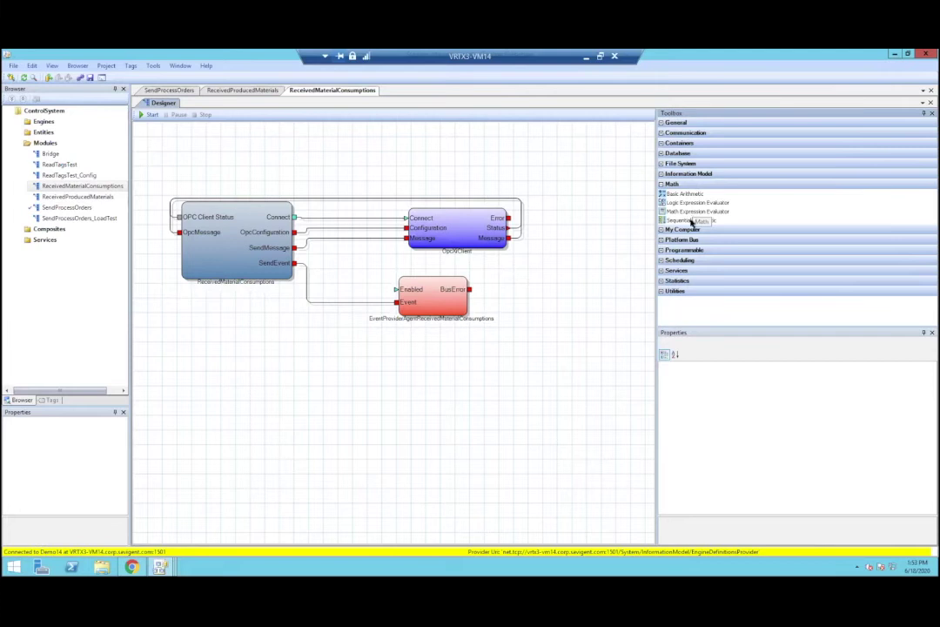
pyautogui.moveTo(686, 195); pyautogui.dragTo(414, 389)
# Step: Check out ReceivedMaterialConsumptions and move BasicArithmetic1 below the red event provider
pyautogui.click(493, 347)
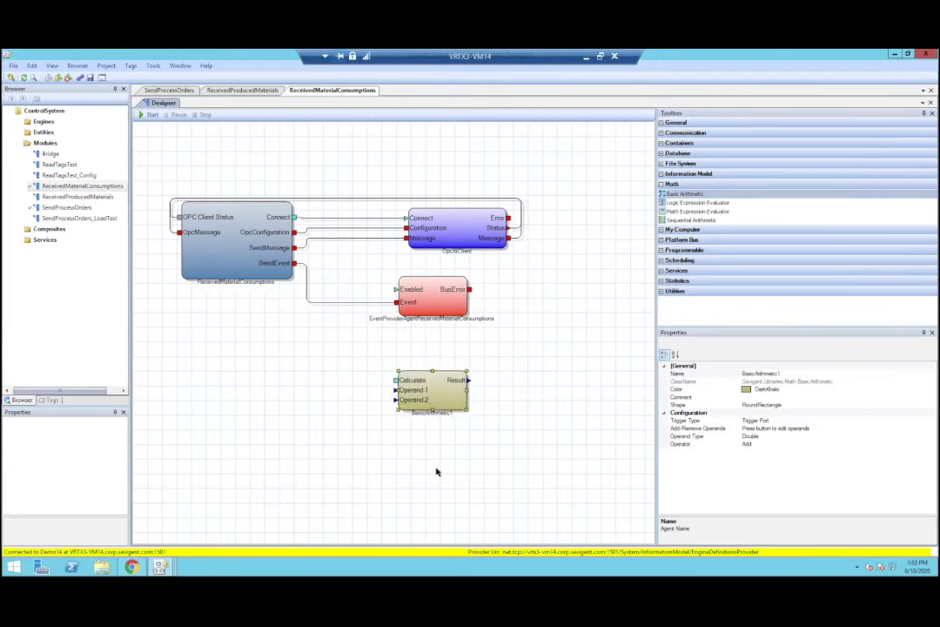
pyautogui.click(363, 403)
pyautogui.moveTo(368, 379); pyautogui.dragTo(436, 433)
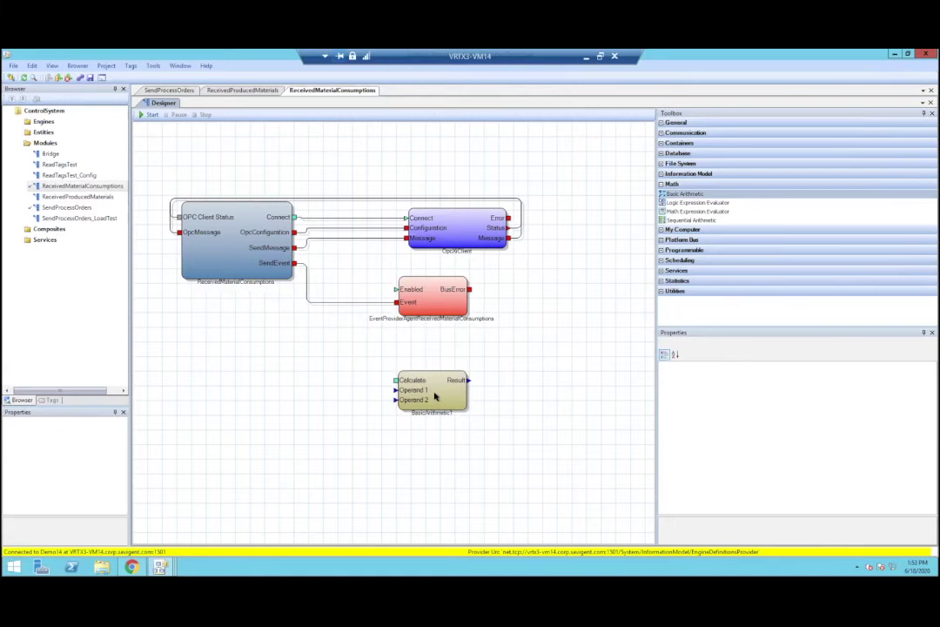
# Step: Review BasicArithmetic1's properties and confirm its Operator stays Add
pyautogui.click(435, 397)
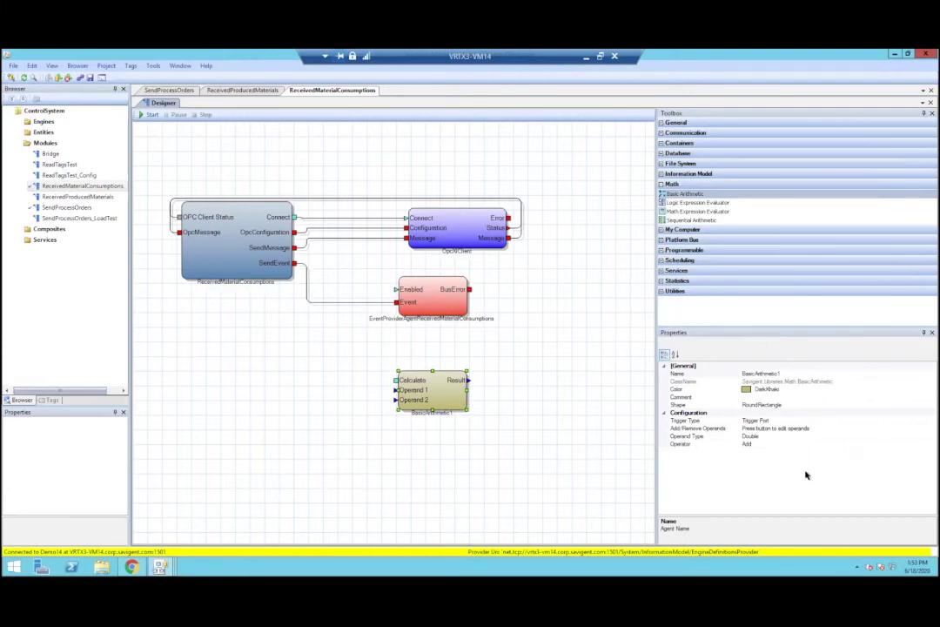
pyautogui.click(463, 231)
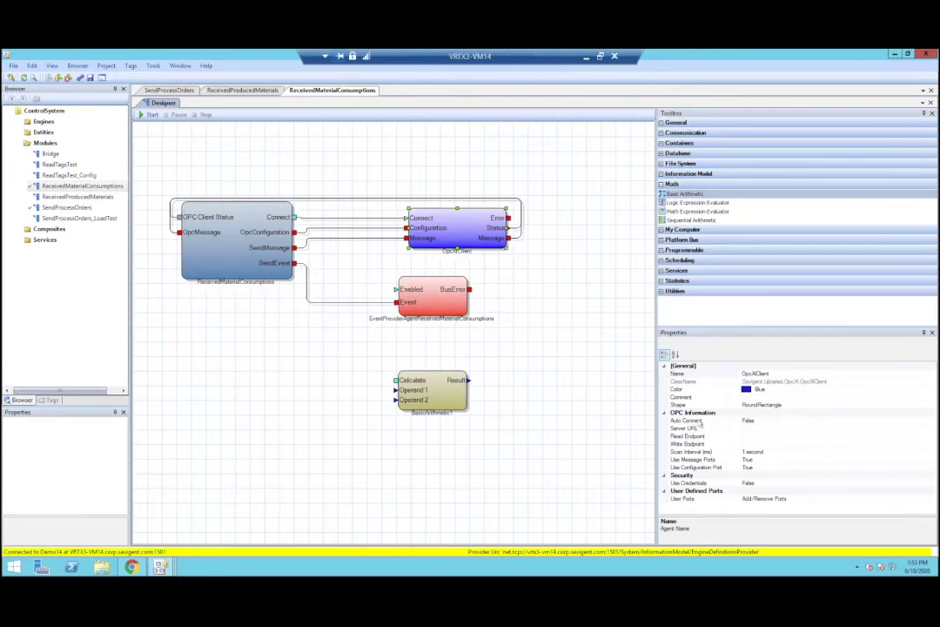
pyautogui.click(434, 410)
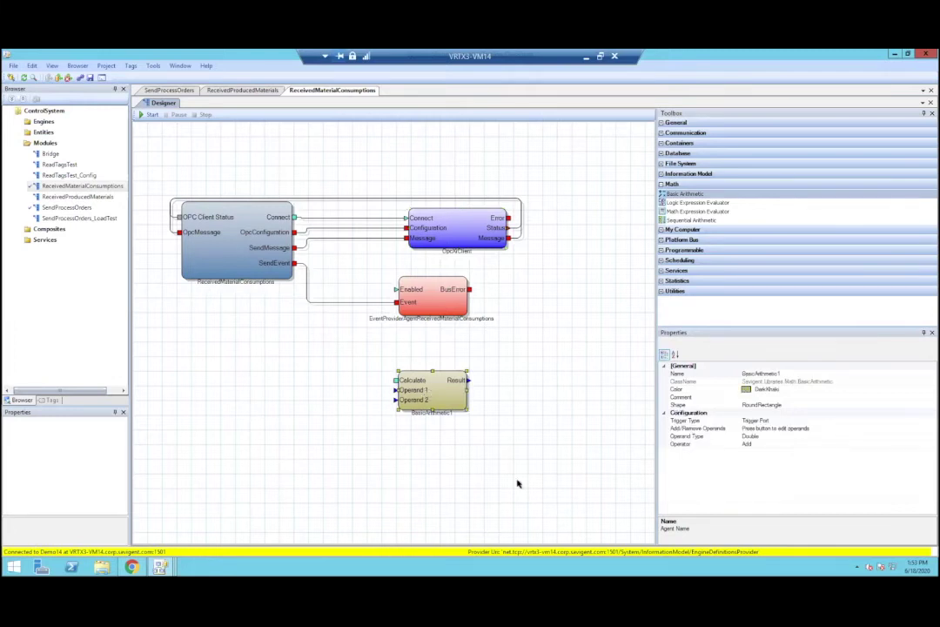
pyautogui.click(692, 444)
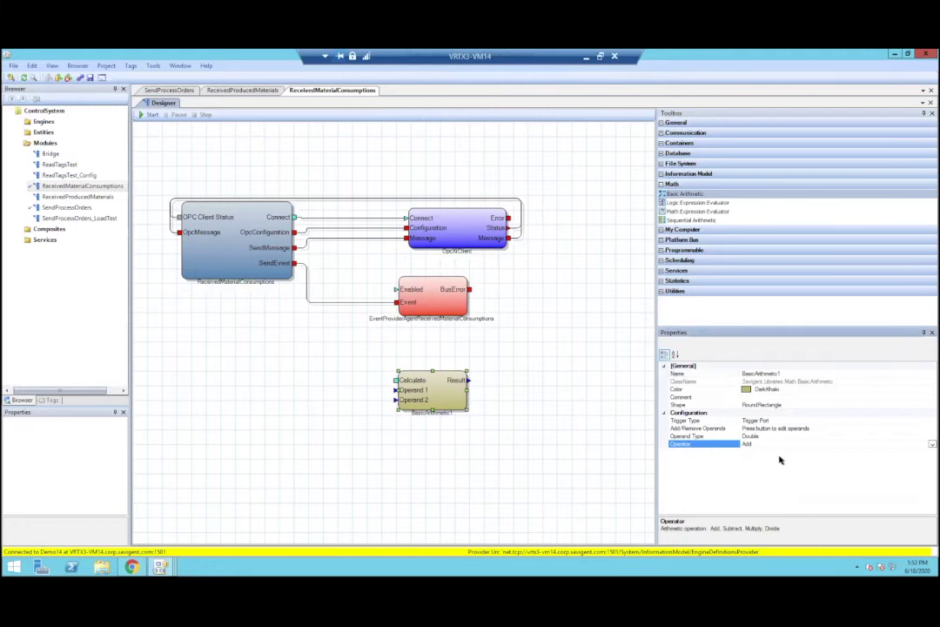
pyautogui.click(930, 444)
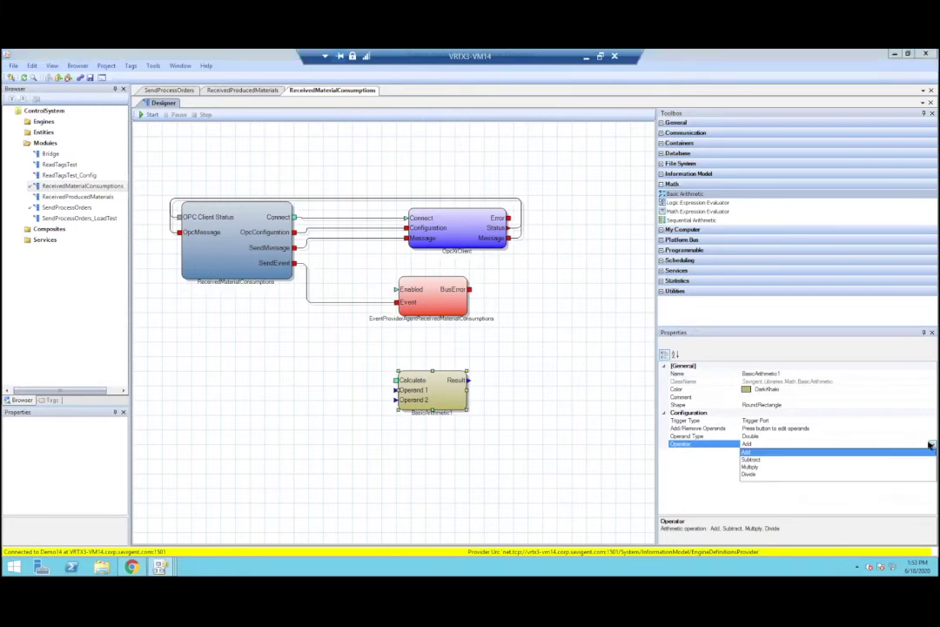
pyautogui.click(479, 466)
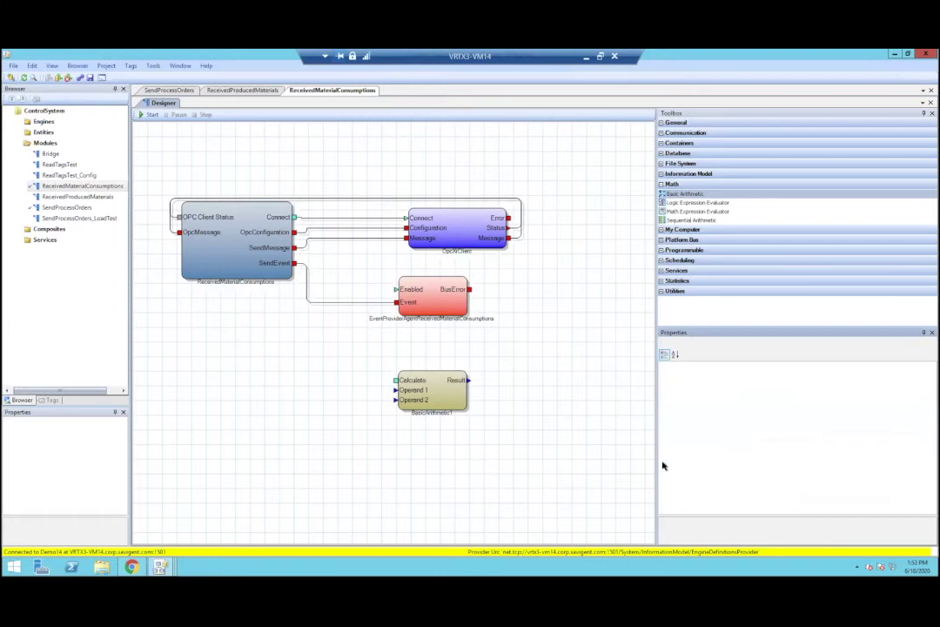
pyautogui.click(420, 396)
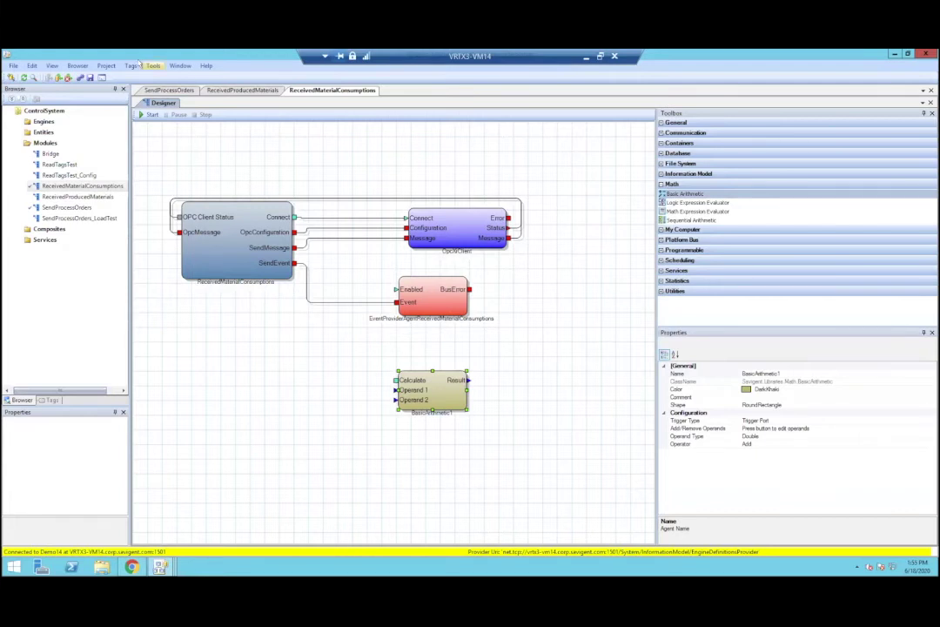
# Step: Switch to another management tool, closing ReceivedMaterialConsumptions and the other module without saving
pyautogui.click(13, 65)
pyautogui.moveTo(33, 89)
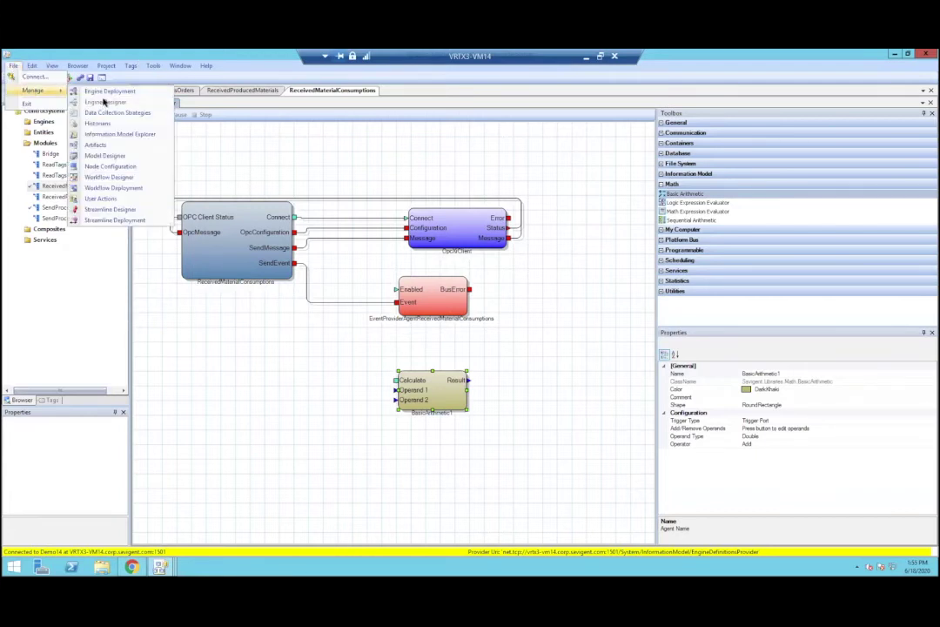
pyautogui.click(87, 88)
pyautogui.click(490, 347)
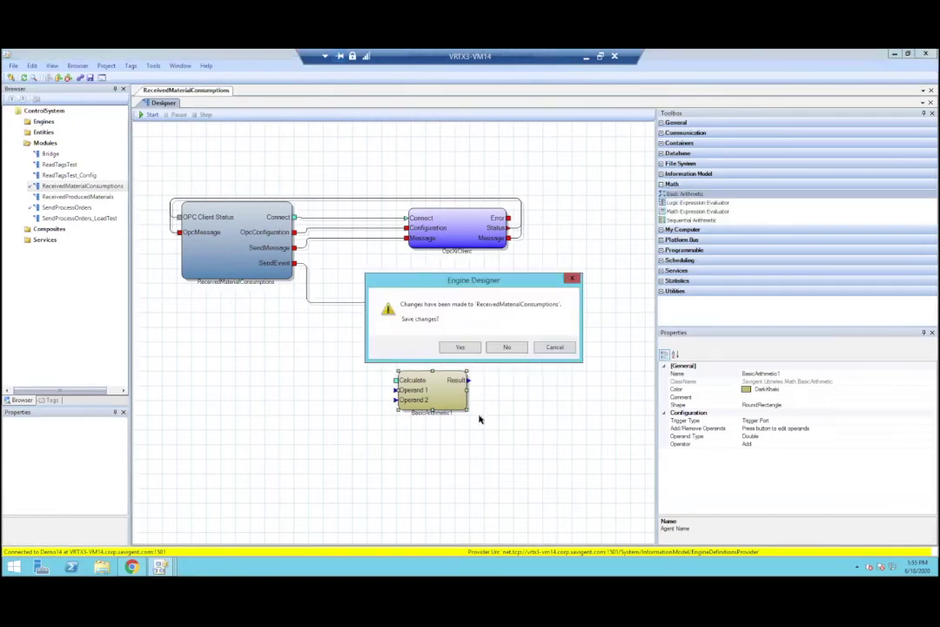
pyautogui.click(503, 346)
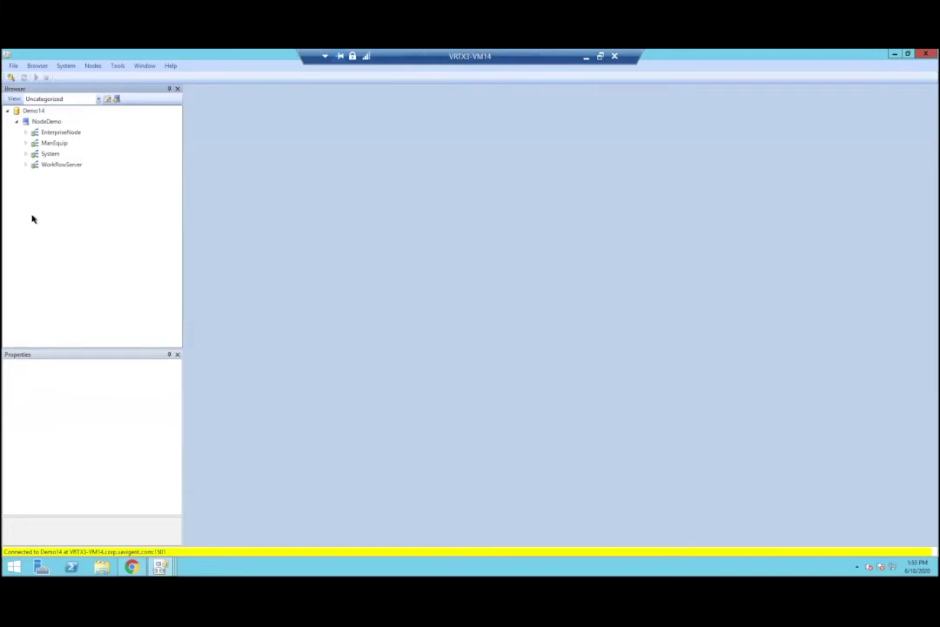
# Step: Open the Equipment logs under System > ManEquip > Equip, then collapse the tree again
pyautogui.click(25, 154)
pyautogui.click(25, 142)
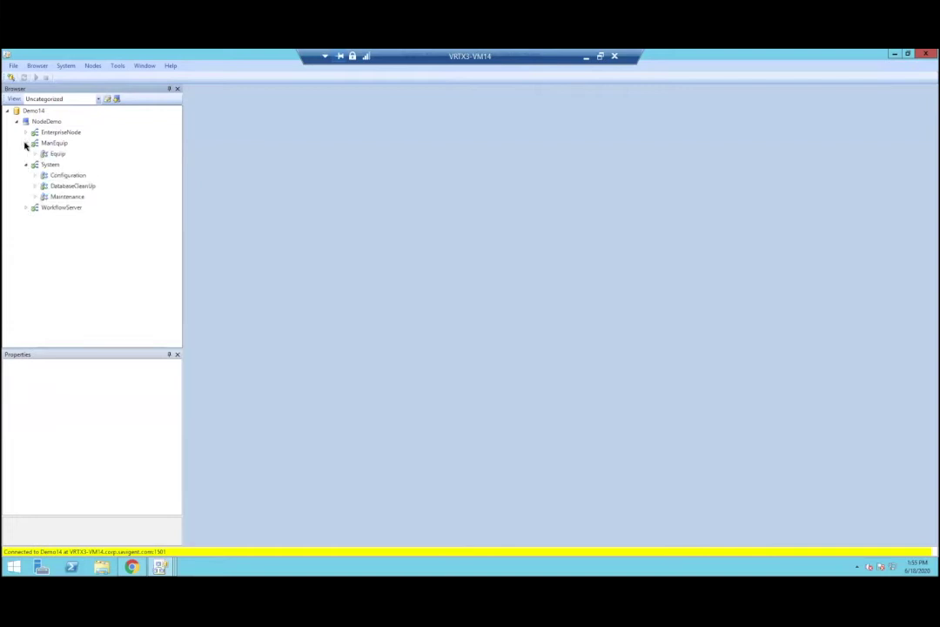
pyautogui.click(35, 154)
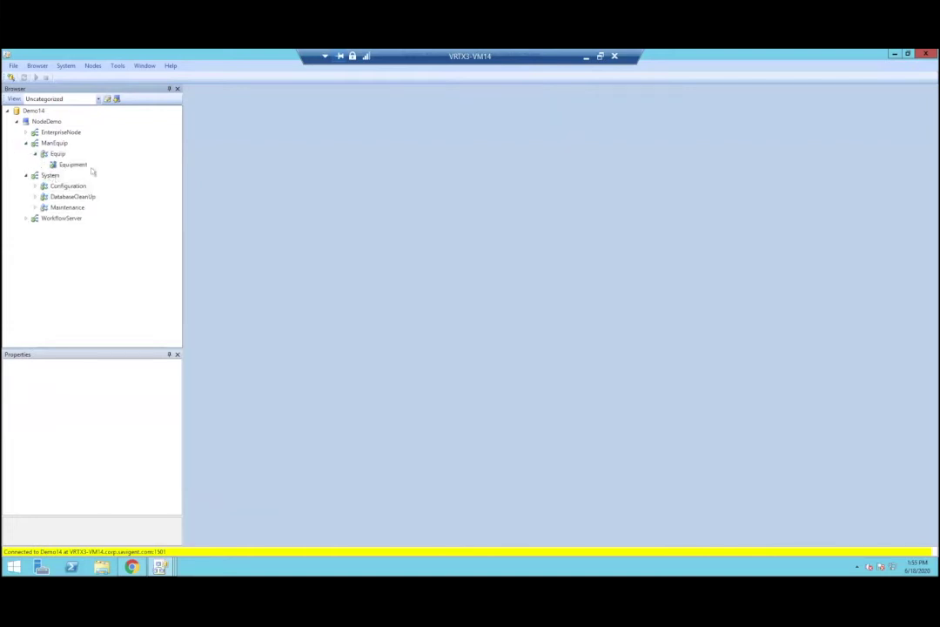
pyautogui.doubleClick(72, 165)
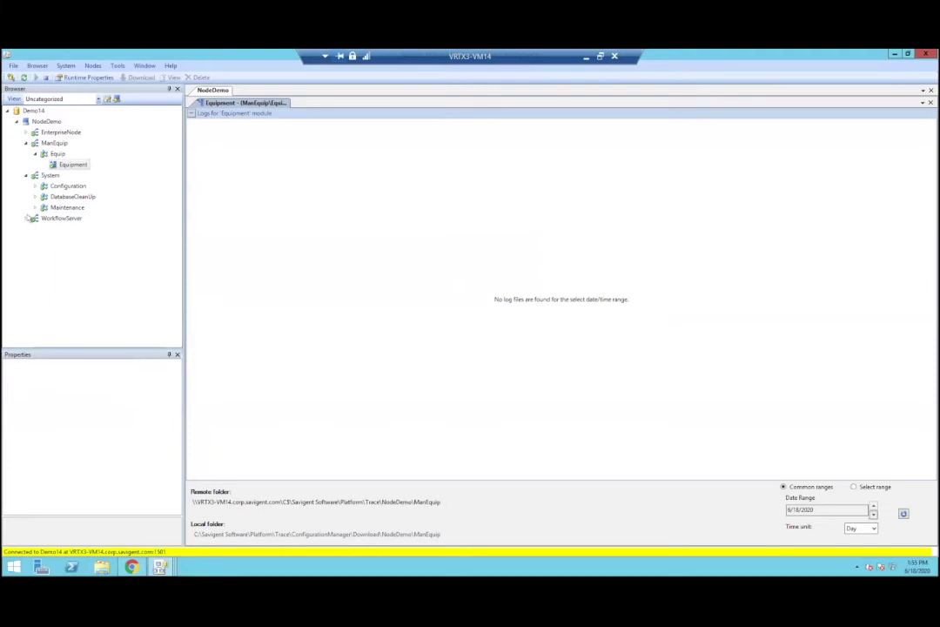
pyautogui.click(26, 219)
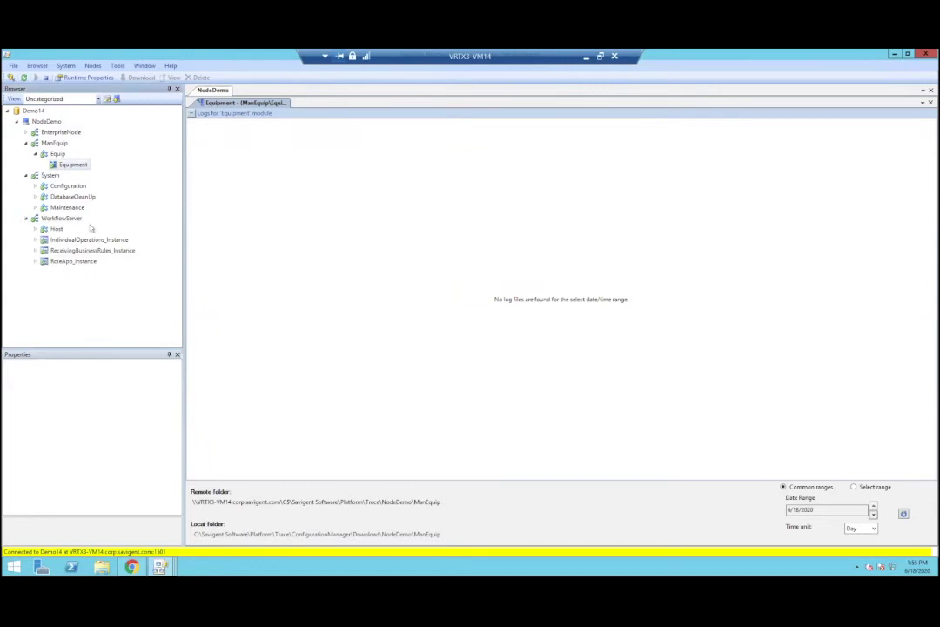
pyautogui.click(26, 219)
pyautogui.click(26, 174)
pyautogui.click(25, 143)
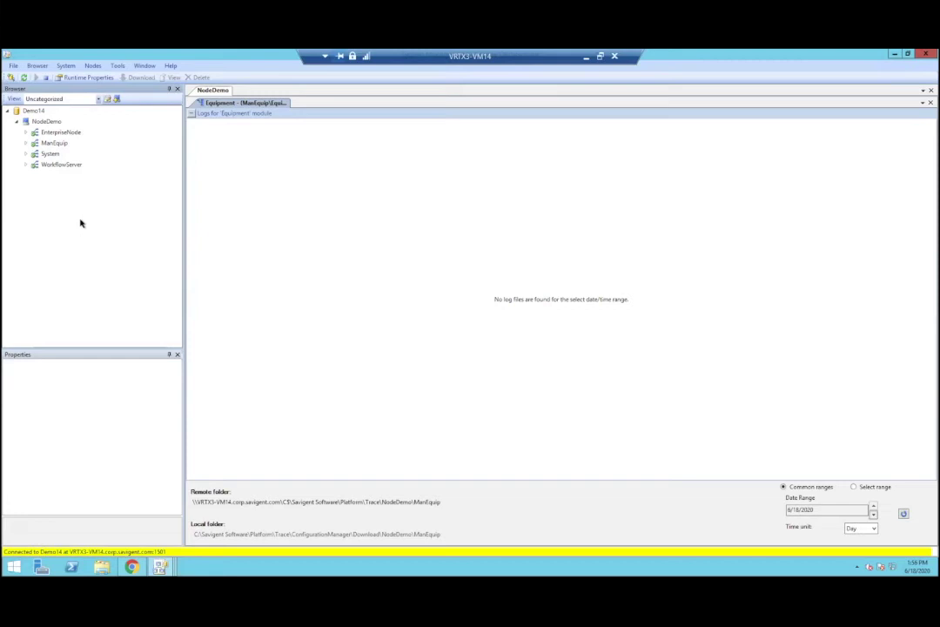
# Step: Create a new instance on NodeDemo using the ManEquip definition
pyautogui.rightClick(35, 121)
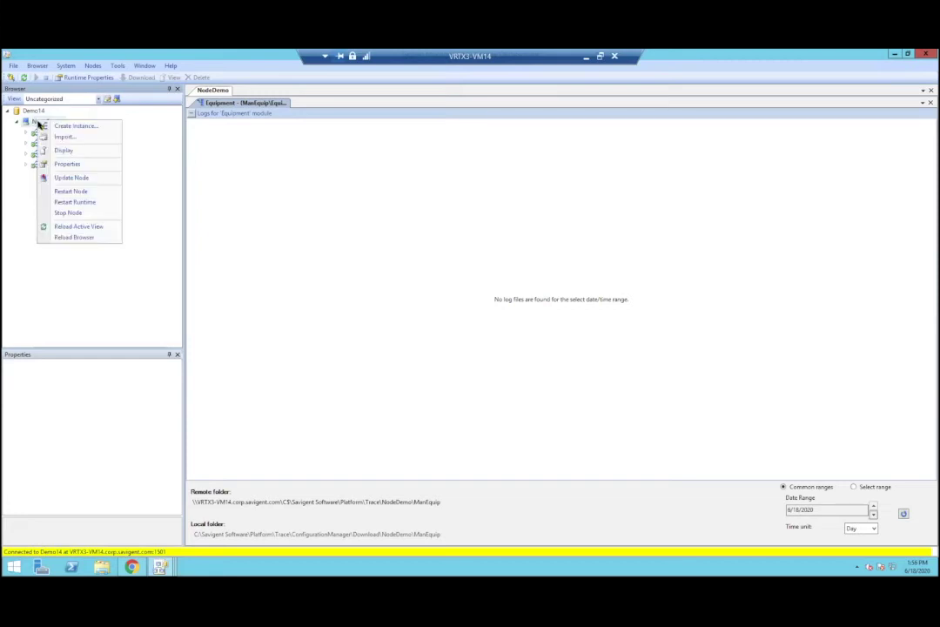
pyautogui.click(82, 129)
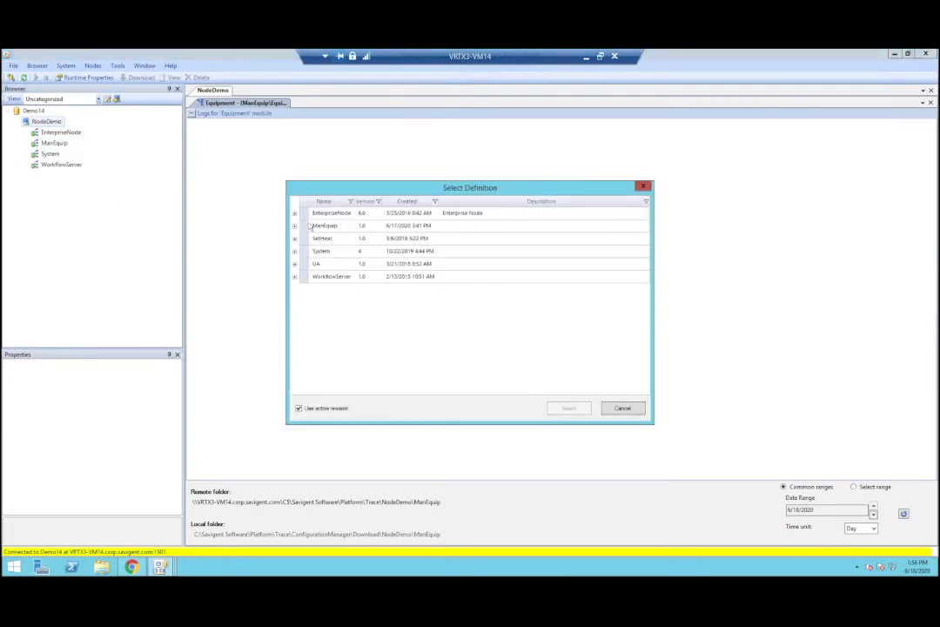
pyautogui.click(331, 238)
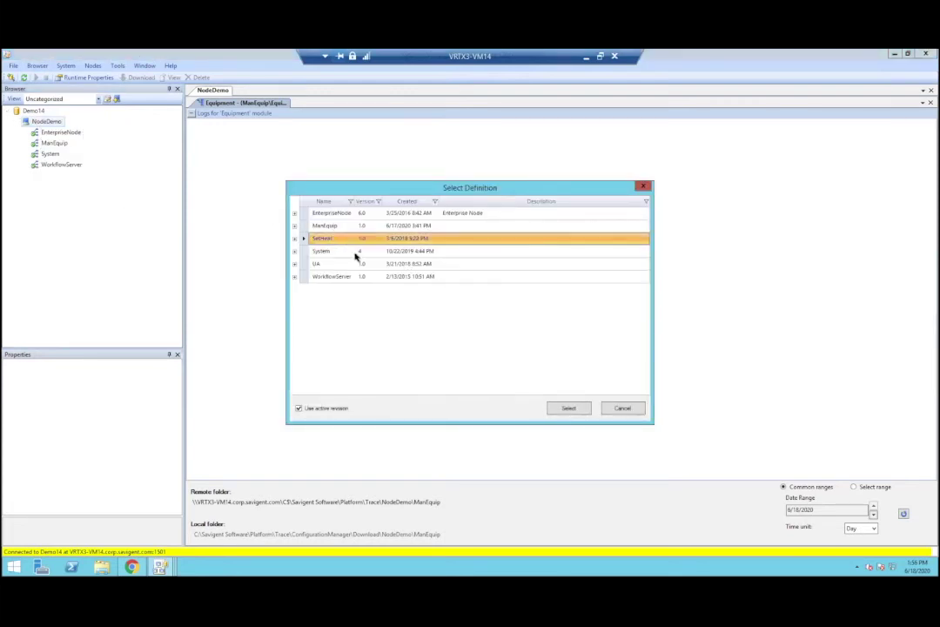
pyautogui.click(295, 226)
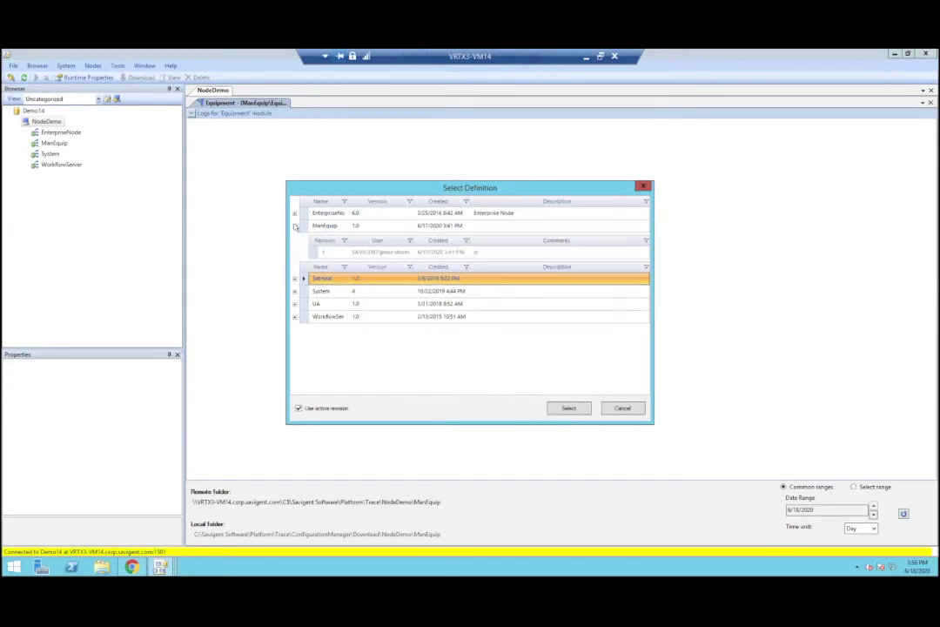
pyautogui.click(330, 226)
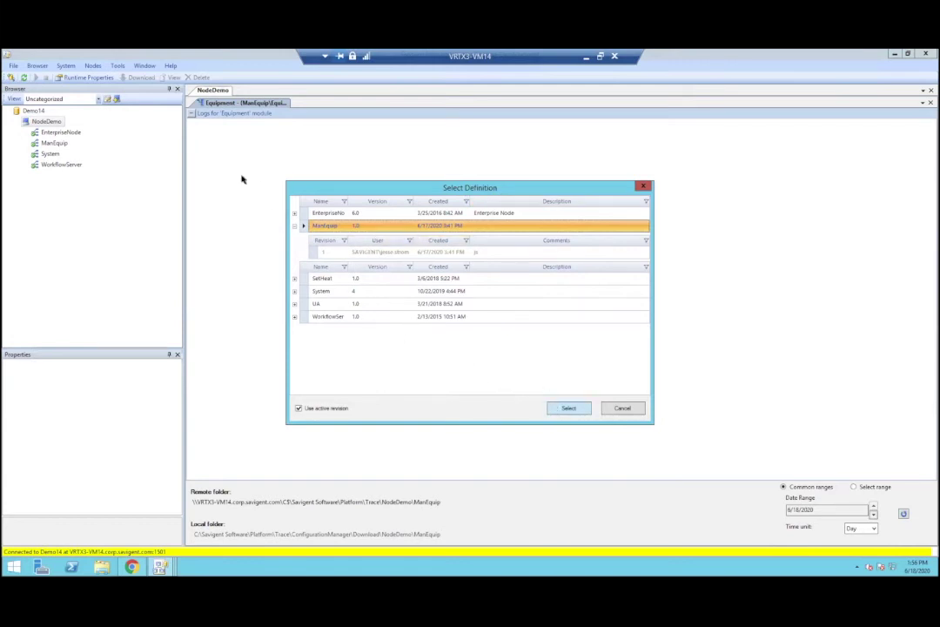
pyautogui.click(568, 408)
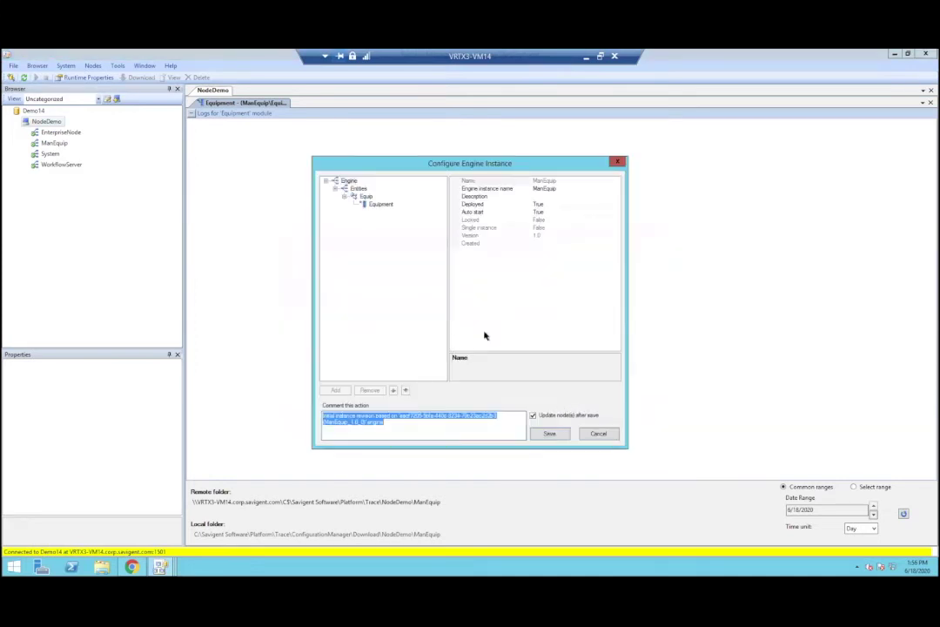
# Step: Review the Equipment module settings, editing Auto start and entering 36 for Number of threads
pyautogui.click(380, 203)
pyautogui.click(523, 197)
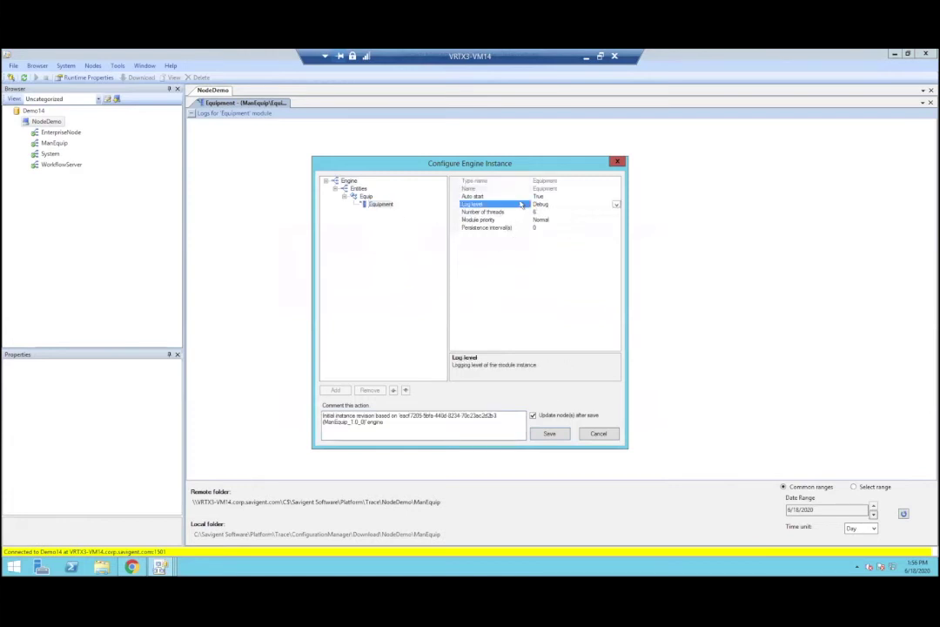
pyautogui.click(537, 212)
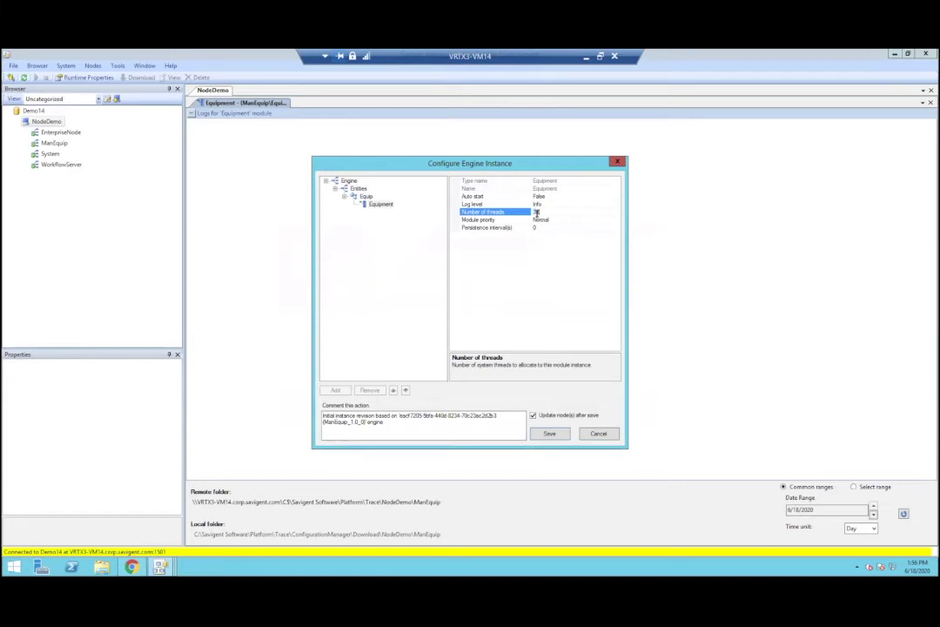
pyautogui.write('36')
# Step: Check the Equip, engine and Entities settings, then close the dialog without saving
pyautogui.click(362, 195)
pyautogui.click(349, 181)
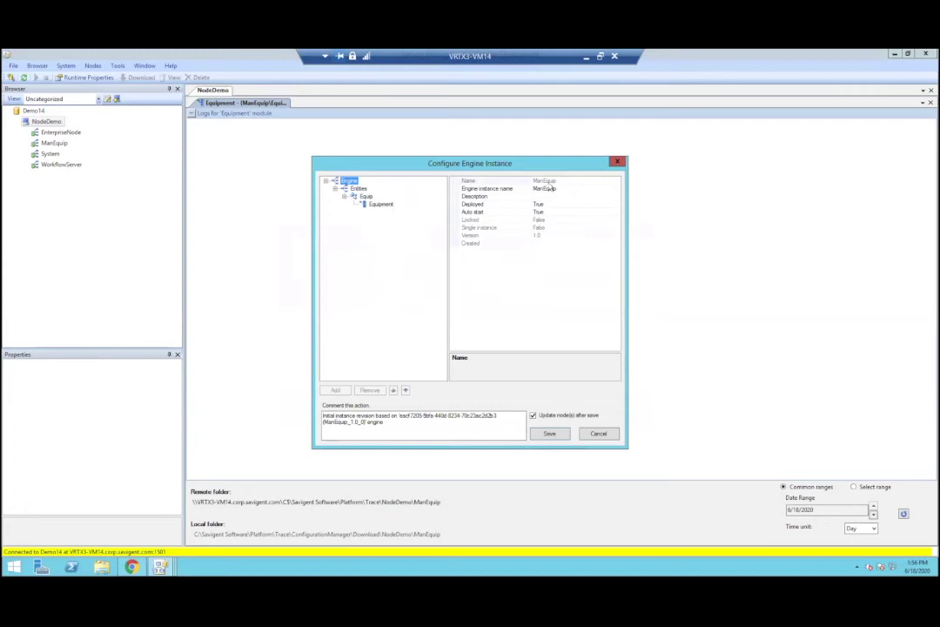
pyautogui.click(353, 188)
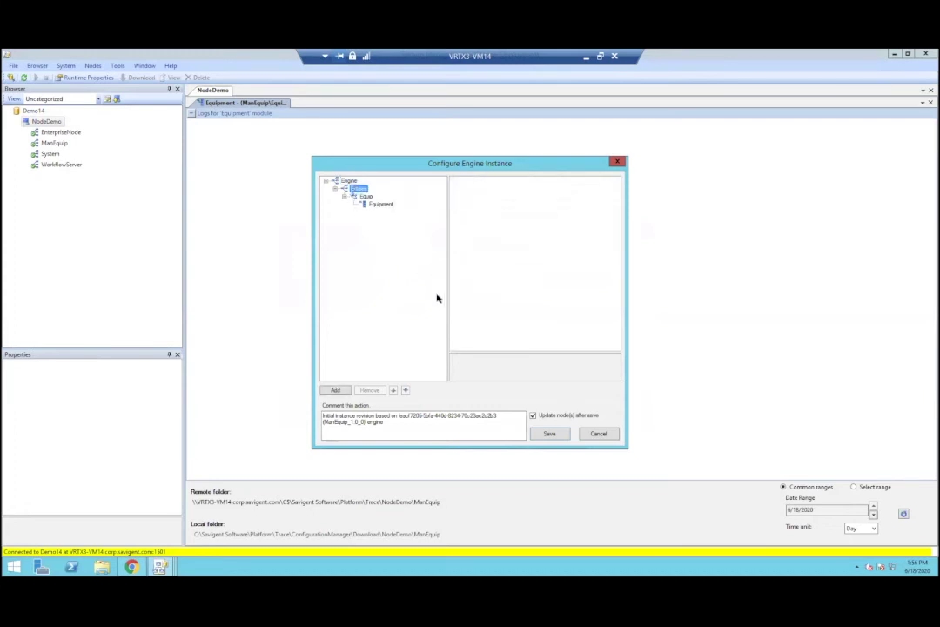
pyautogui.click(615, 162)
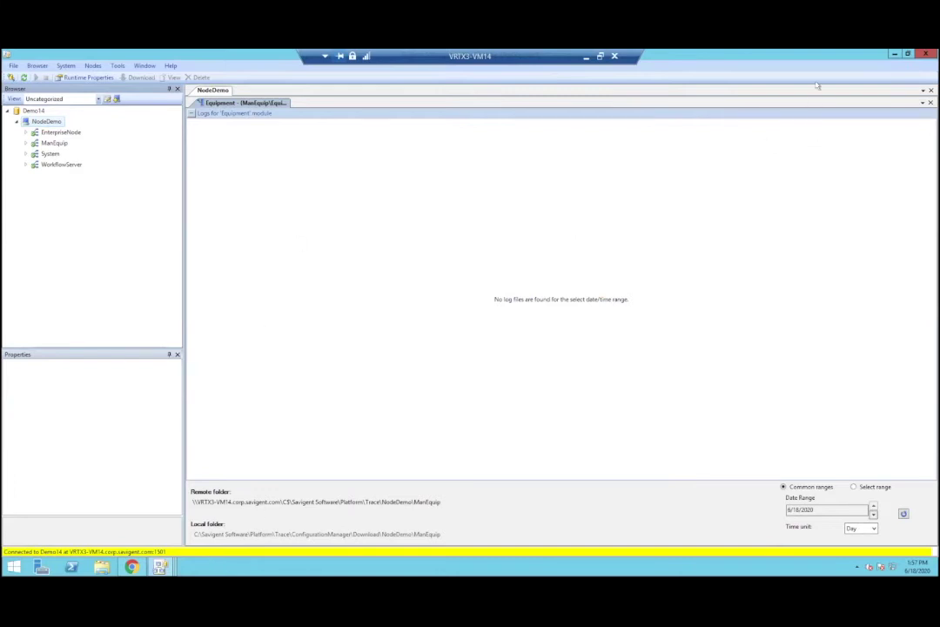
# Step: Minimize the Equipment logs and Model Designer windows to show the System Management taskbar previews
pyautogui.click(893, 54)
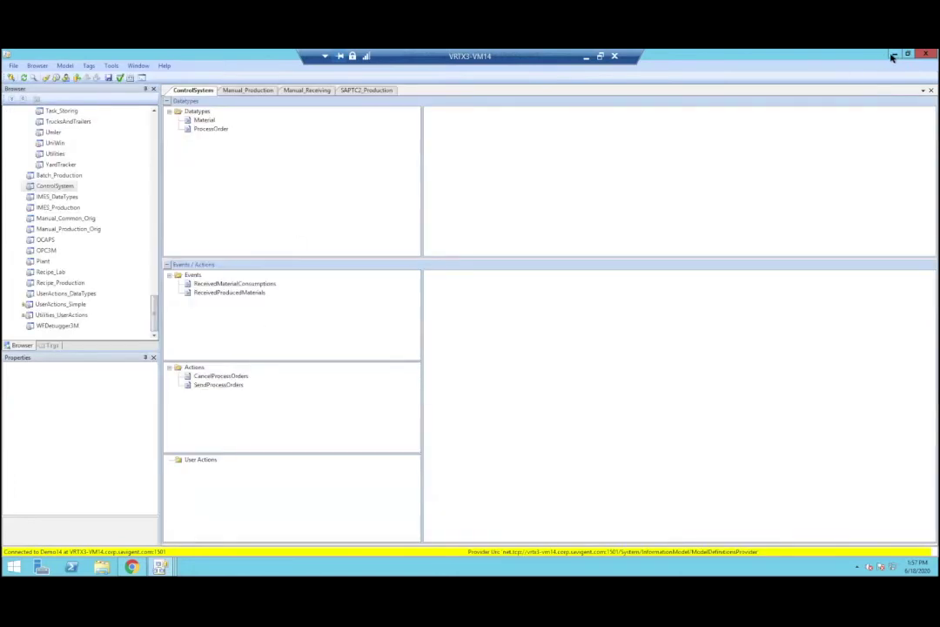
pyautogui.click(893, 55)
pyautogui.moveTo(163, 567)
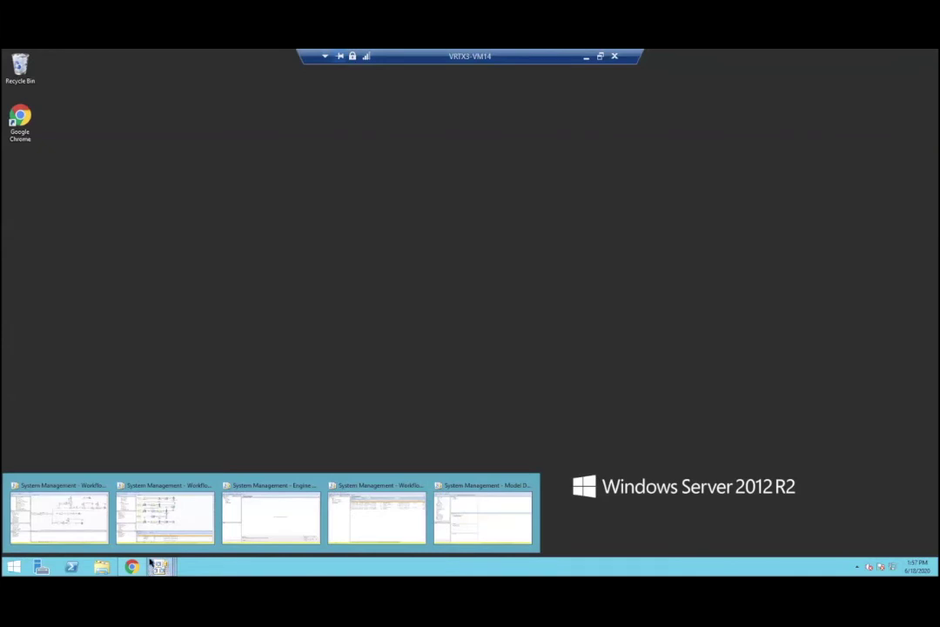
# Step: Restore the ReceivingDemo workflow designer, zoom into the diagram, and shrink the Workflow Debugger pane
pyautogui.click(91, 508)
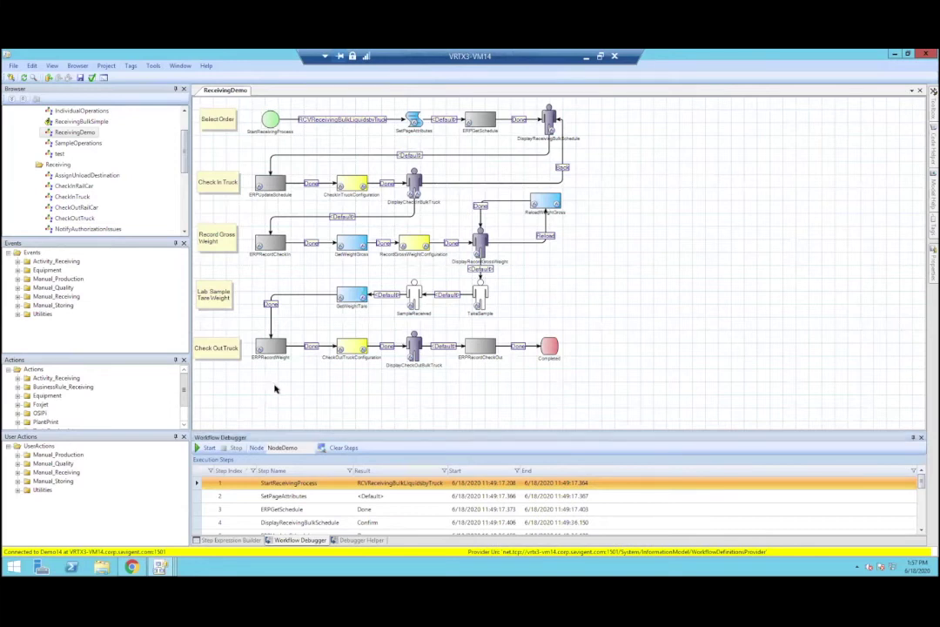
pyautogui.scroll(2, 274, 389)
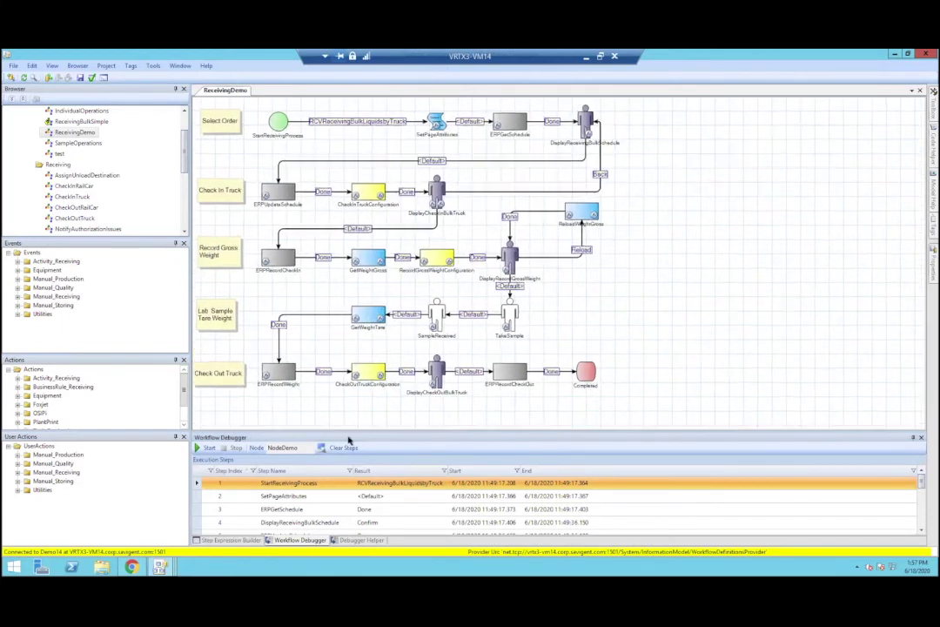
pyautogui.scroll(1, 374, 430)
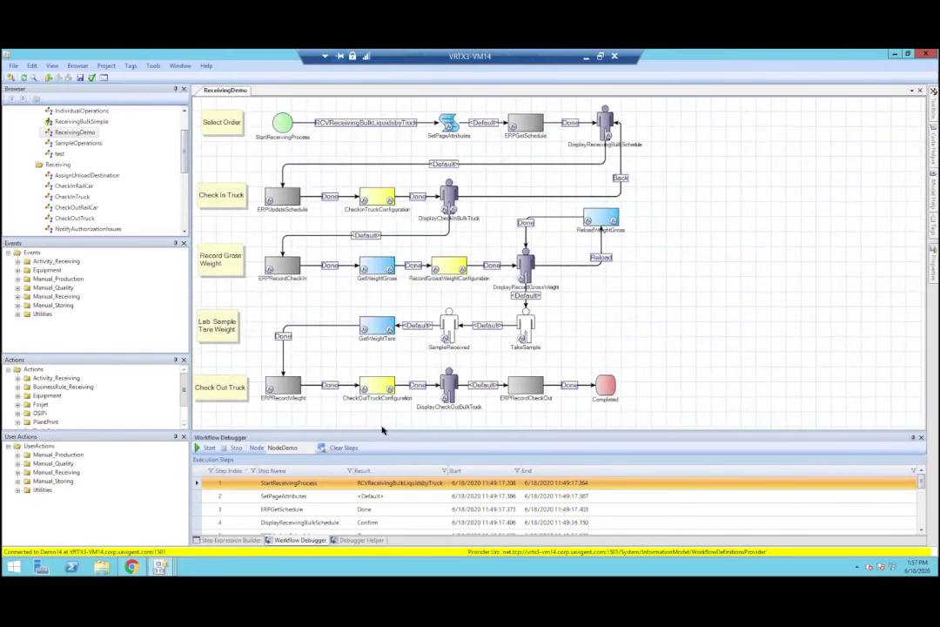
pyautogui.moveTo(399, 472); pyautogui.dragTo(403, 479)
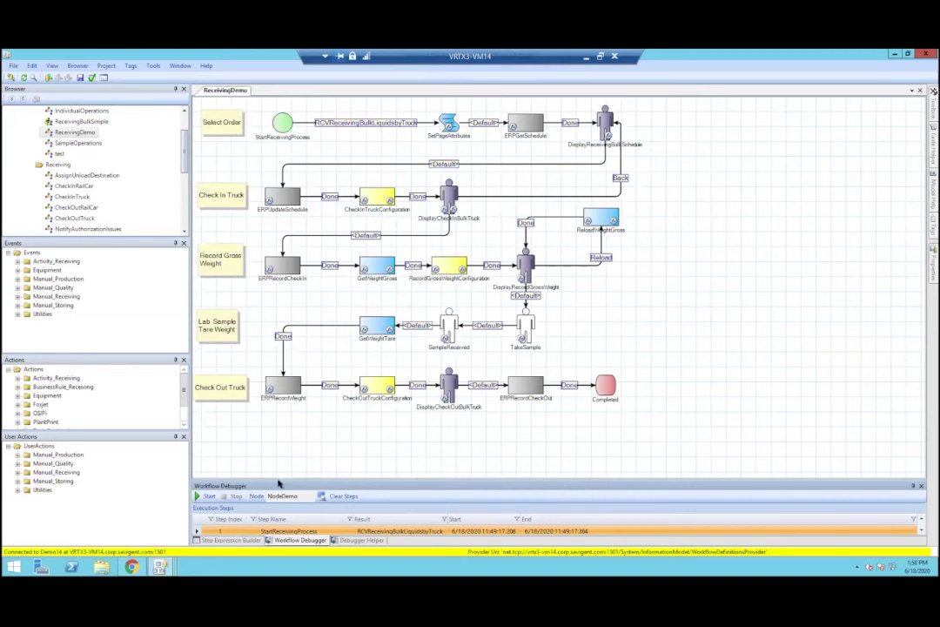
pyautogui.moveTo(278, 478); pyautogui.dragTo(272, 455)
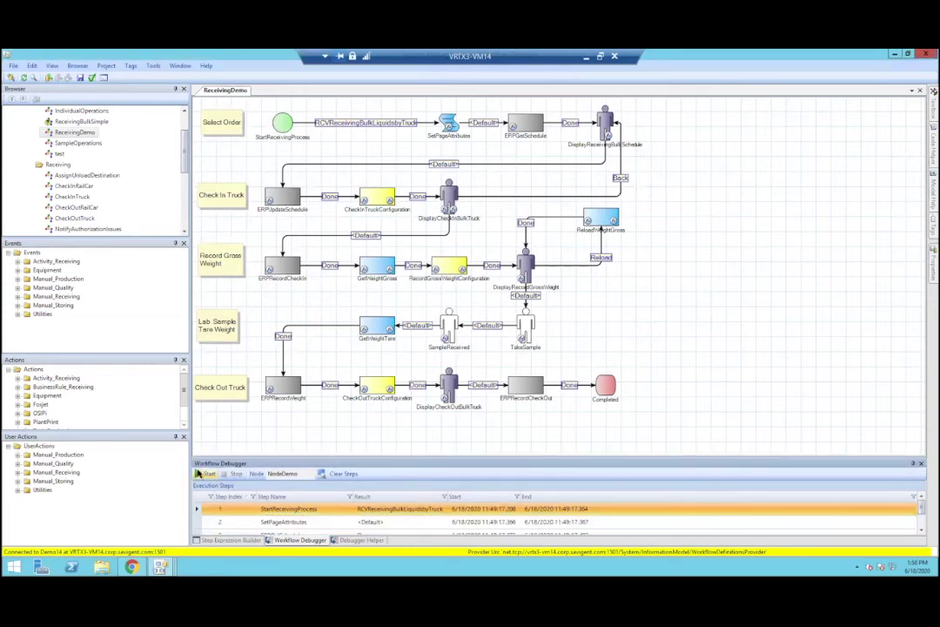
# Step: Start debugging ReceivingDemo, expand the Manual_Production events, and bring up the web client
pyautogui.click(202, 474)
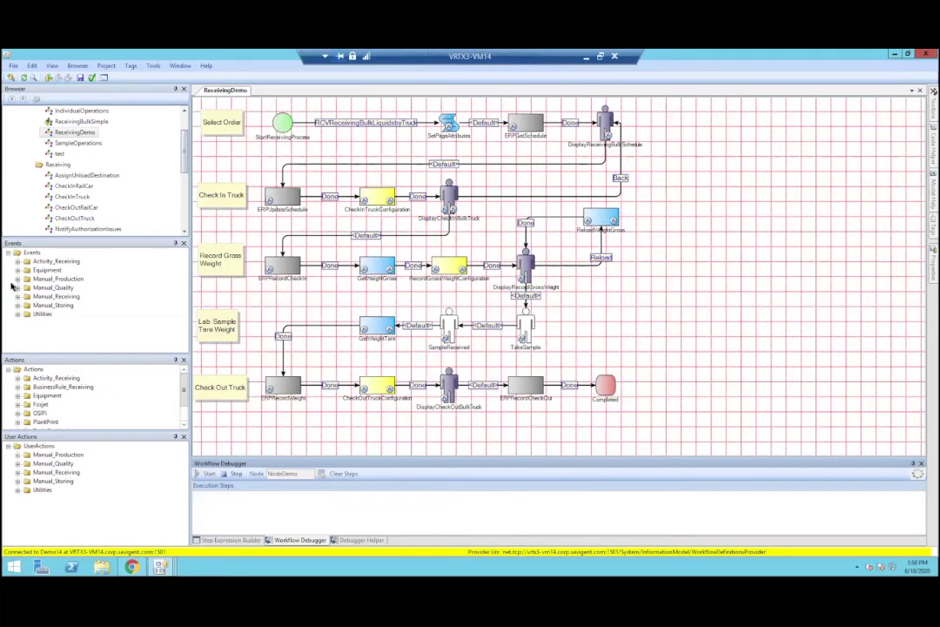
pyautogui.click(17, 279)
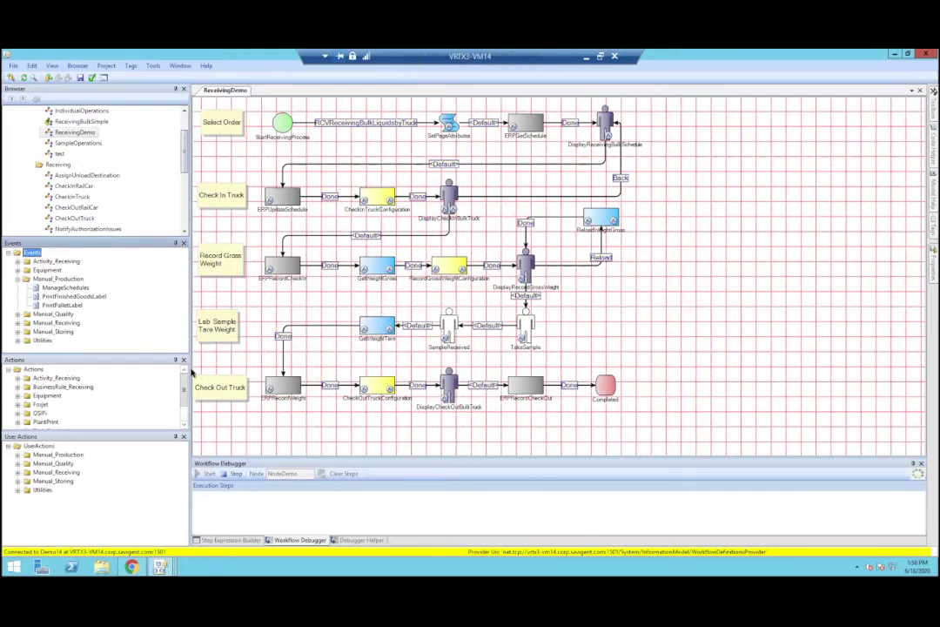
pyautogui.click(130, 567)
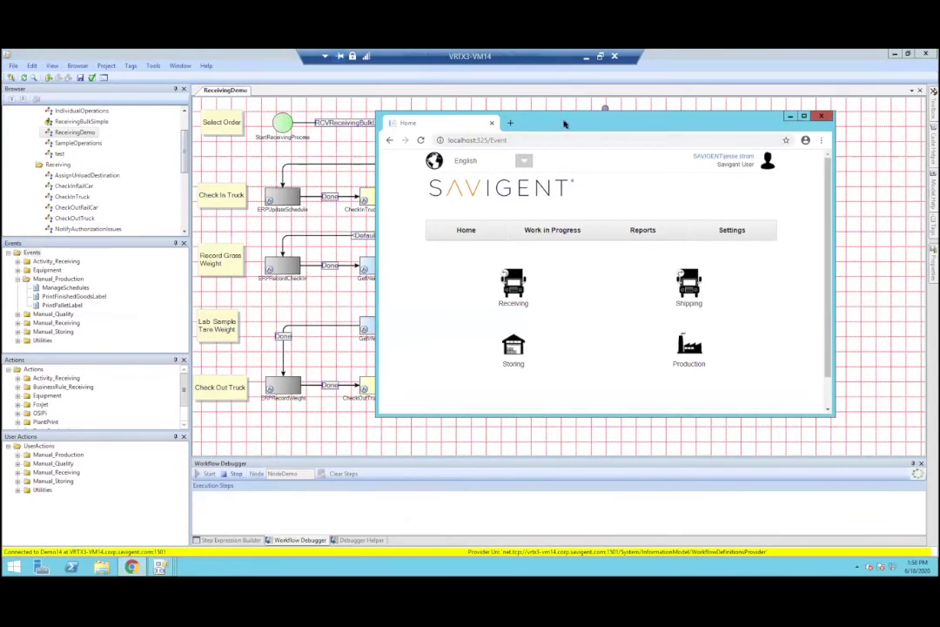
# Step: Snap the Workflow Designer to the left half, move the browser right, and zoom out the diagram
pyautogui.doubleClick(181, 49)
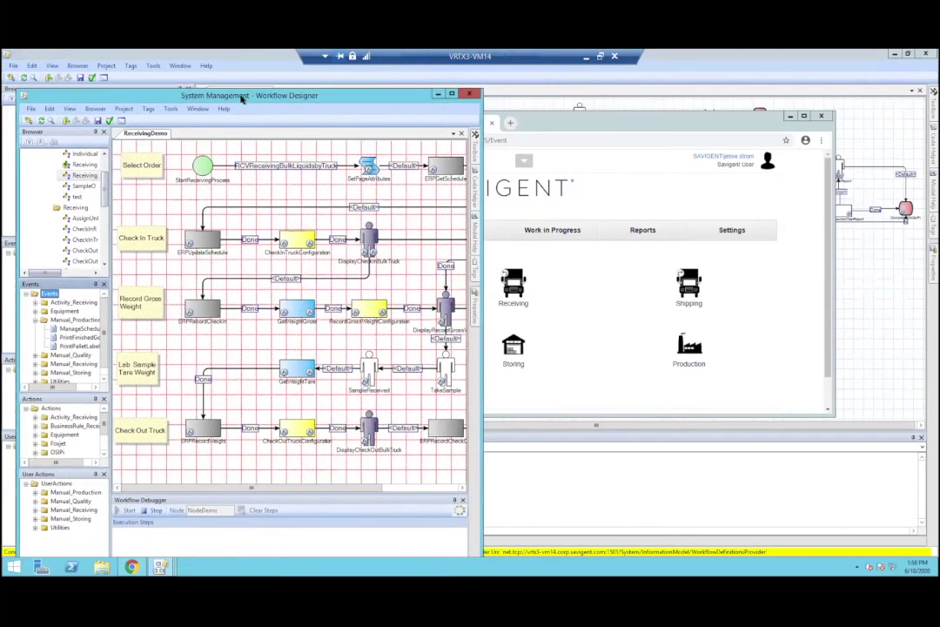
pyautogui.press('super+Left')
pyautogui.moveTo(510, 113); pyautogui.dragTo(939, 258)
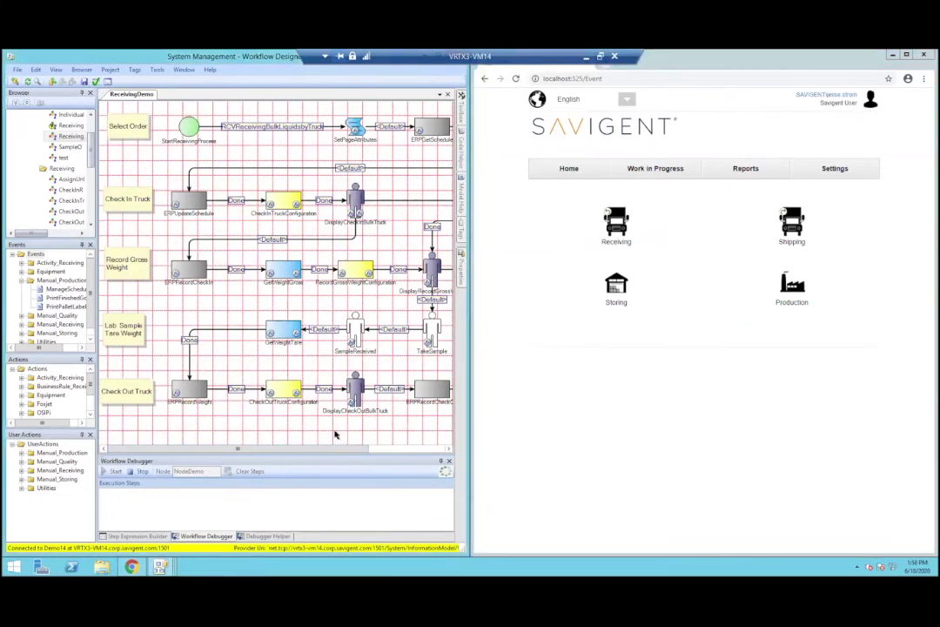
pyautogui.scroll(-3, 335, 433)
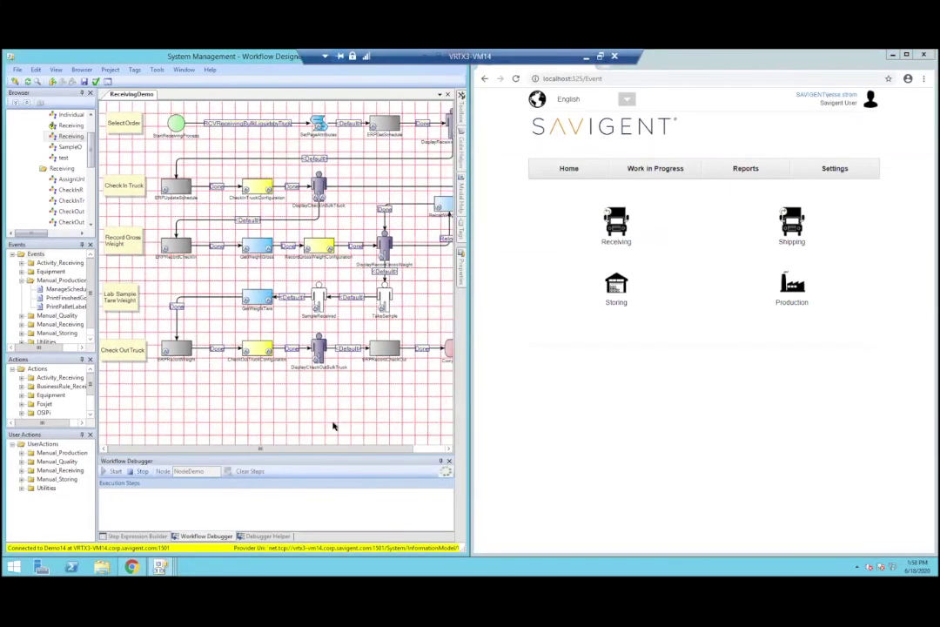
pyautogui.scroll(-1, 334, 416)
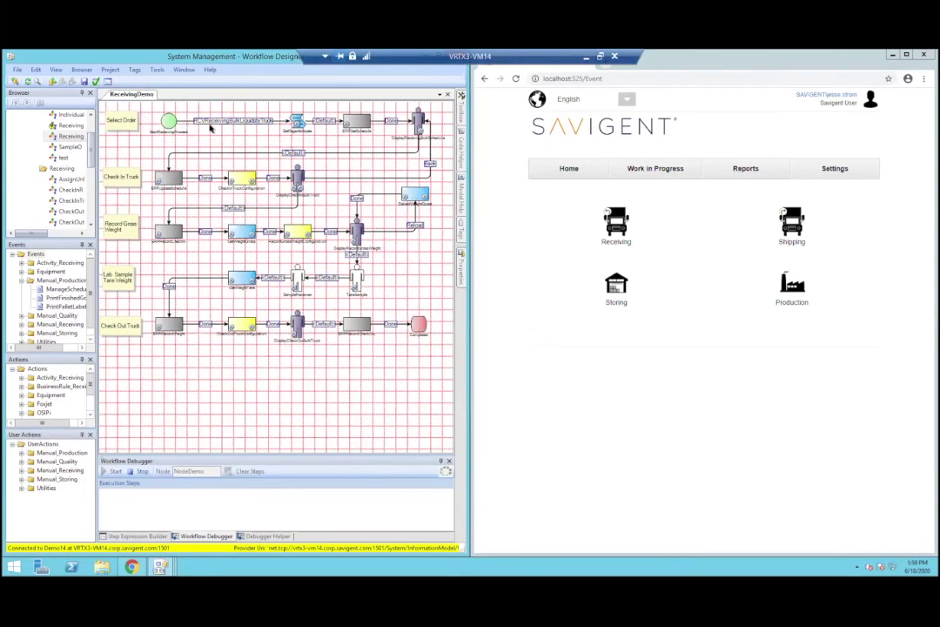
# Step: Start Receiving Bulk/Liquids By Truck and select the Partner 6 delivery in the schedule
pyautogui.click(616, 225)
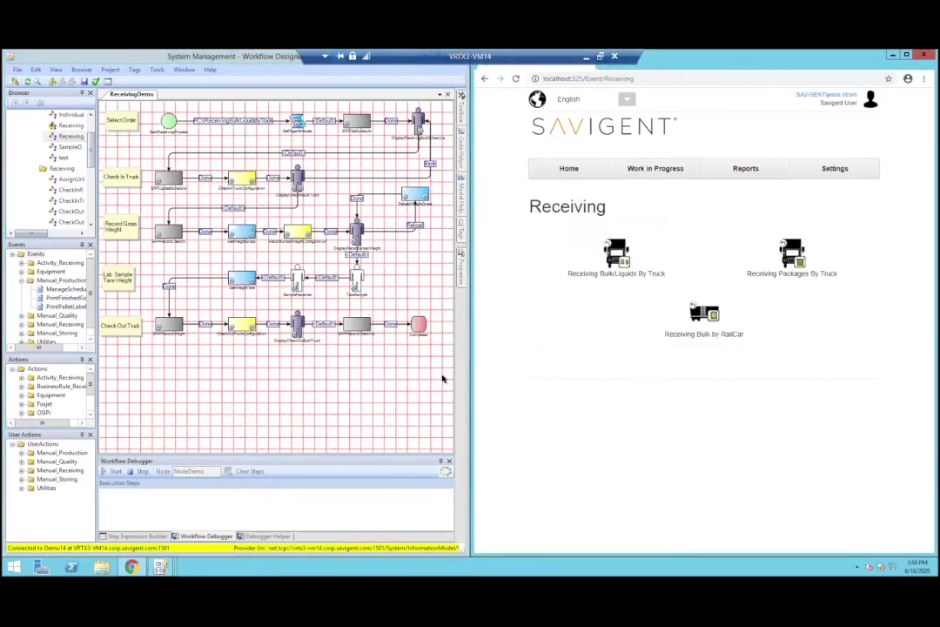
pyautogui.click(601, 261)
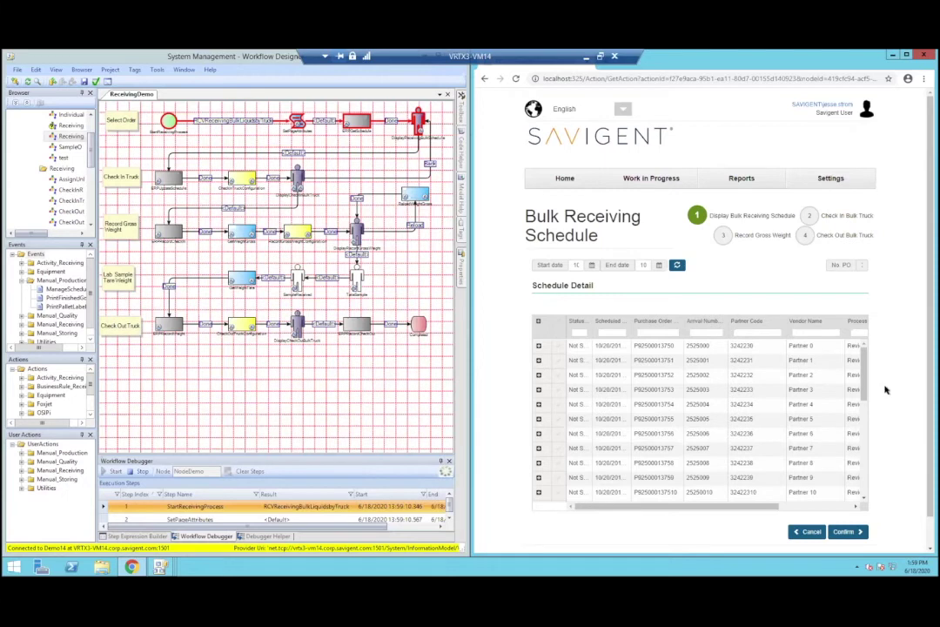
pyautogui.moveTo(749, 506); pyautogui.dragTo(844, 514)
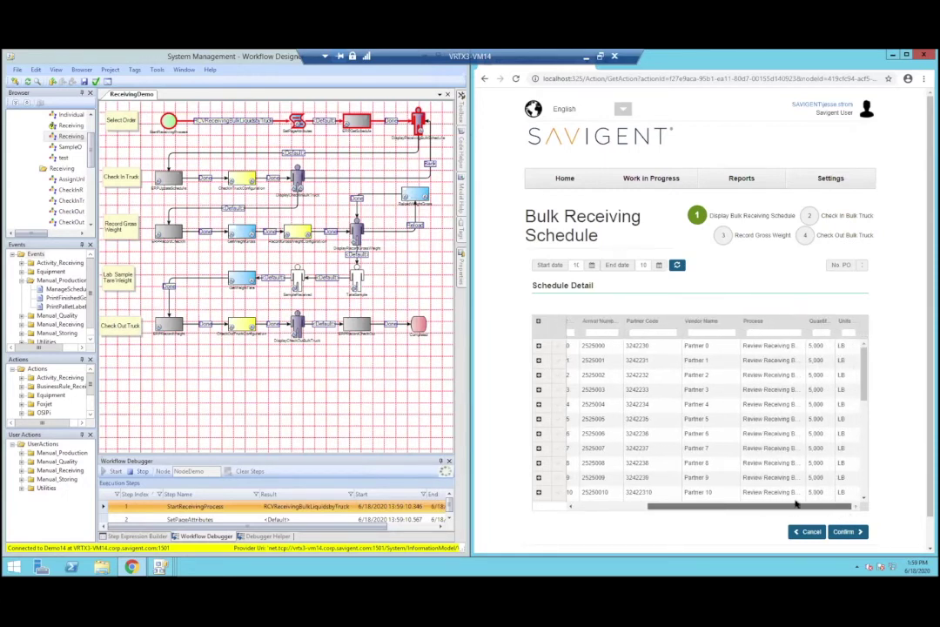
pyautogui.hscroll(-5, 743, 490)
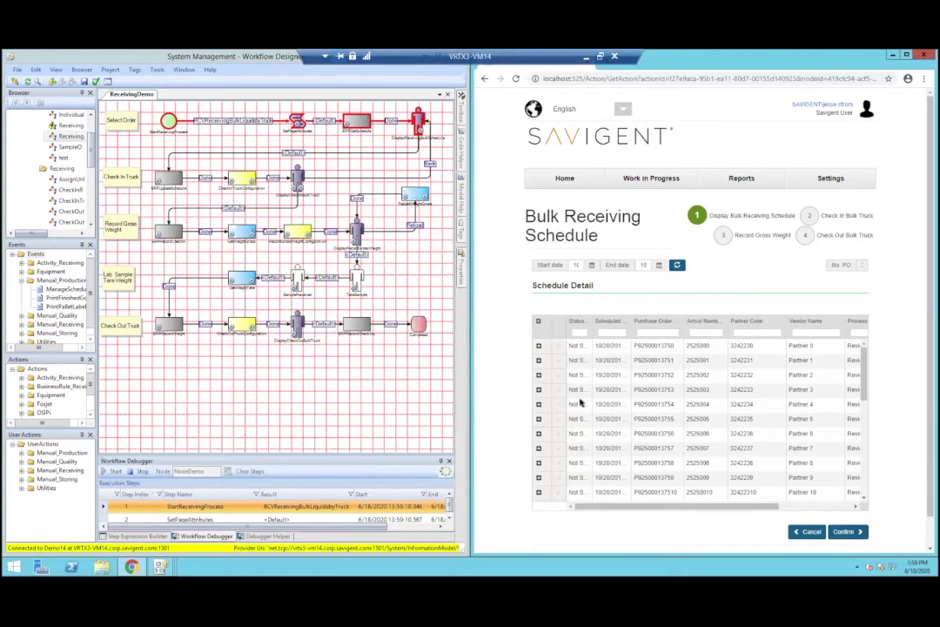
pyautogui.click(556, 433)
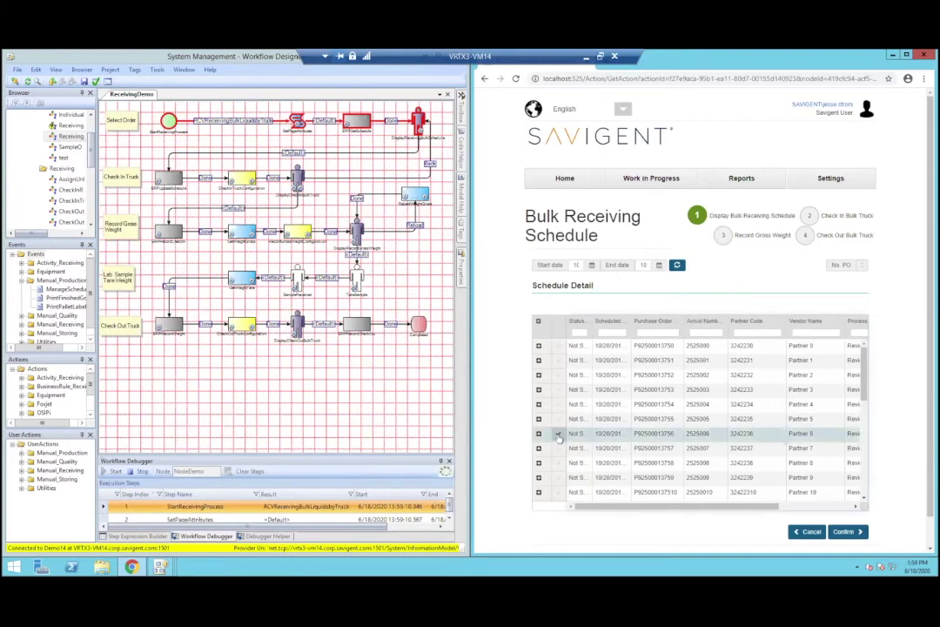
# Step: Confirm the Partner 6 delivery and enter the driver's name and license plate 123-456
pyautogui.click(851, 533)
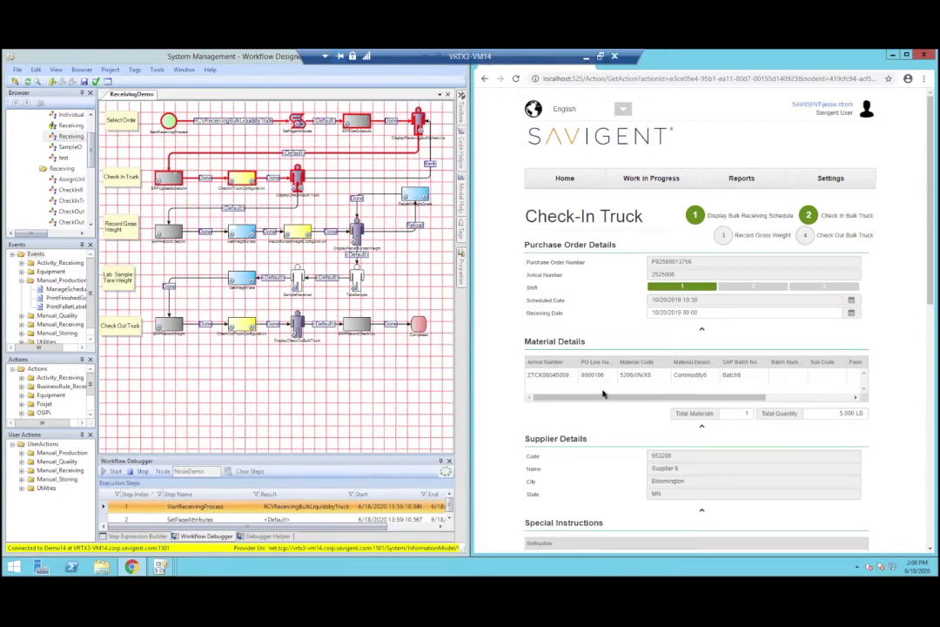
pyautogui.scroll(-2, 583, 426)
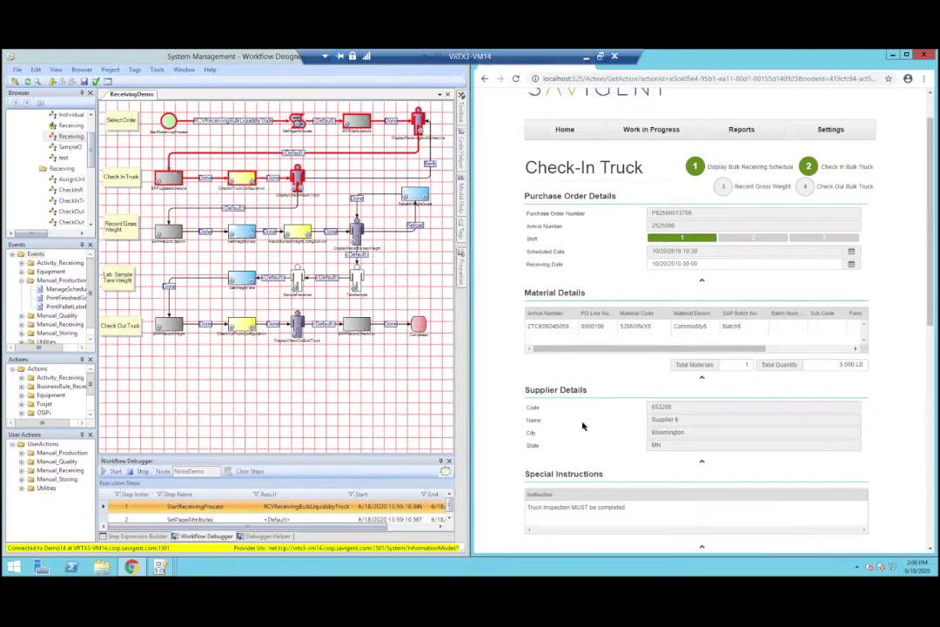
pyautogui.scroll(-3, 583, 421)
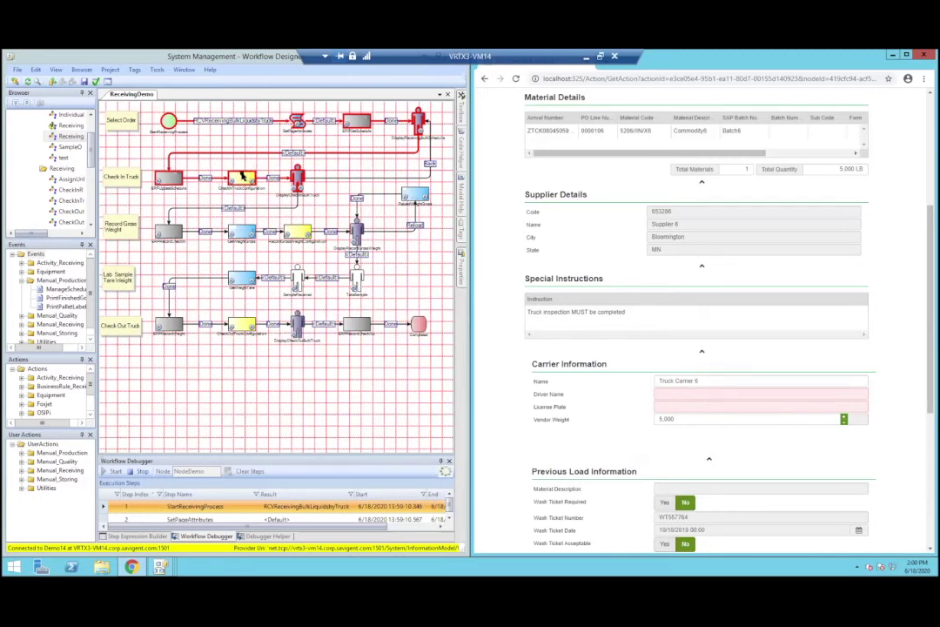
pyautogui.click(669, 390)
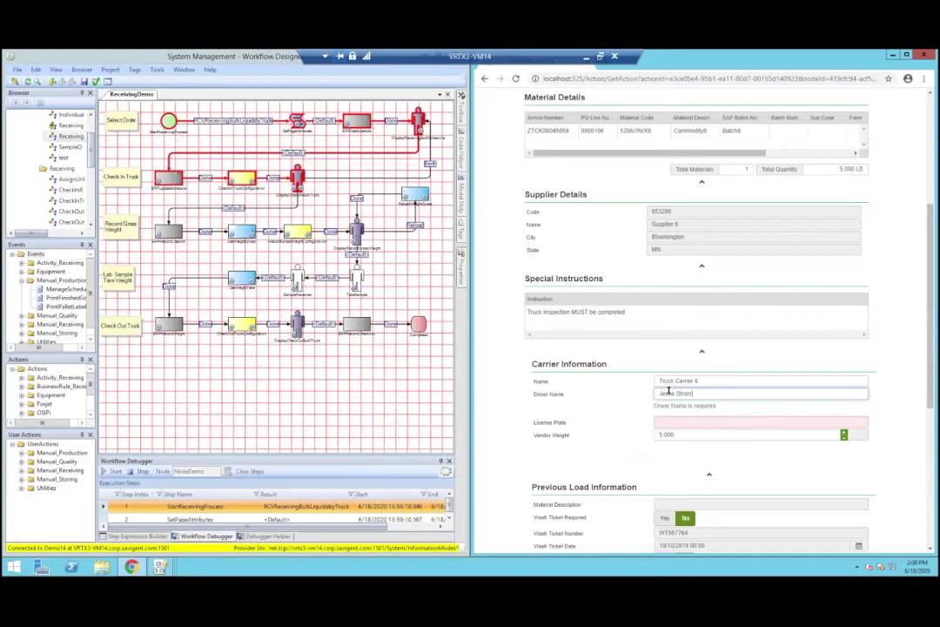
pyautogui.click(729, 422)
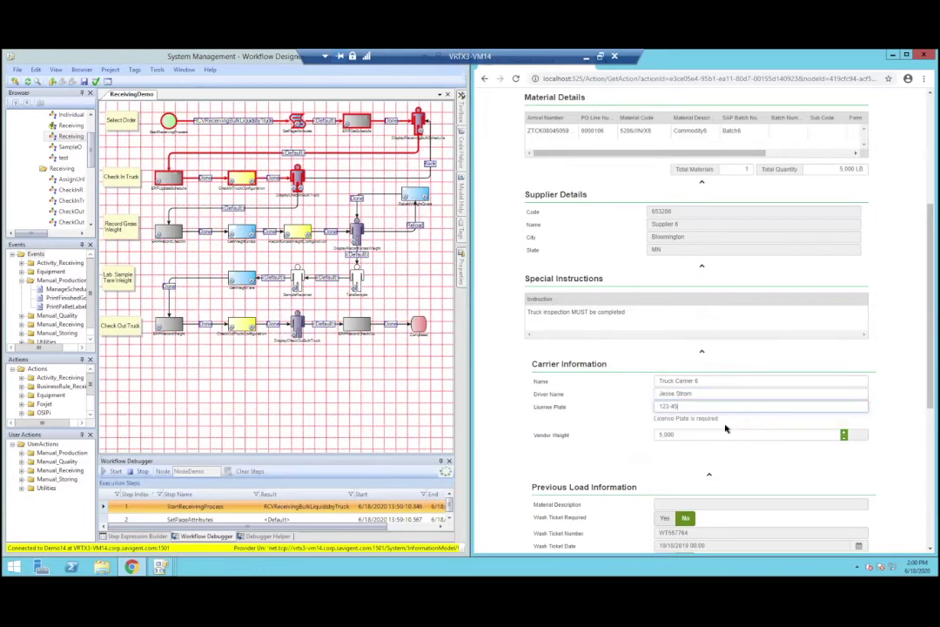
pyautogui.click(587, 414)
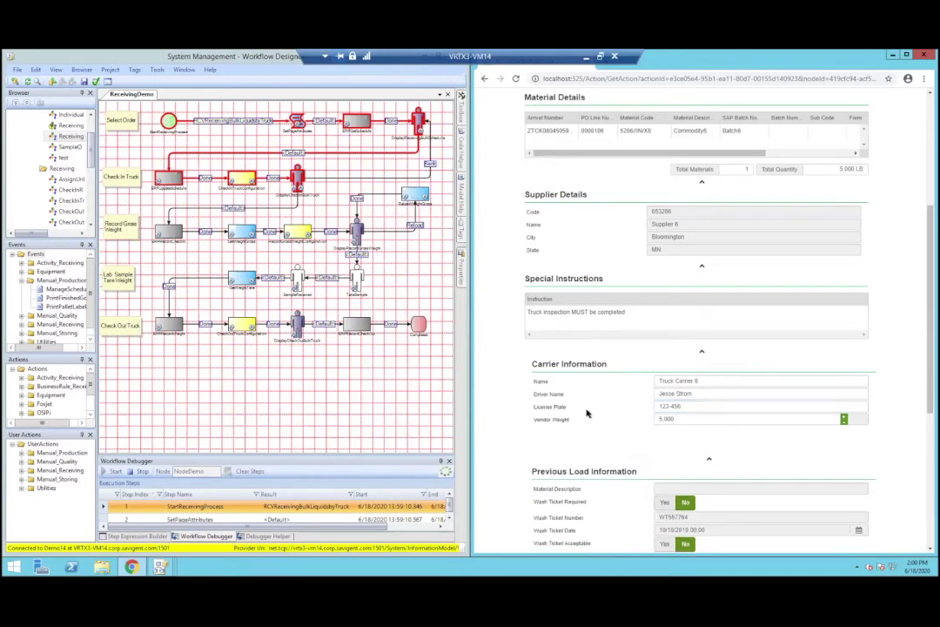
# Step: Add the note 'truck is here!' to the Check-In Truck form
pyautogui.scroll(-2, 586, 414)
pyautogui.scroll(-2, 584, 408)
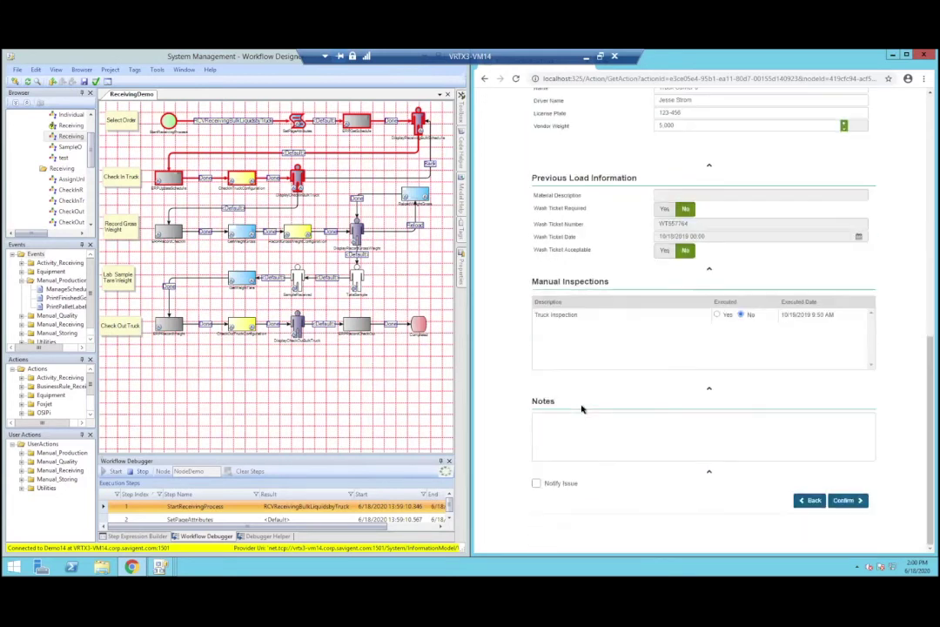
pyautogui.click(654, 422)
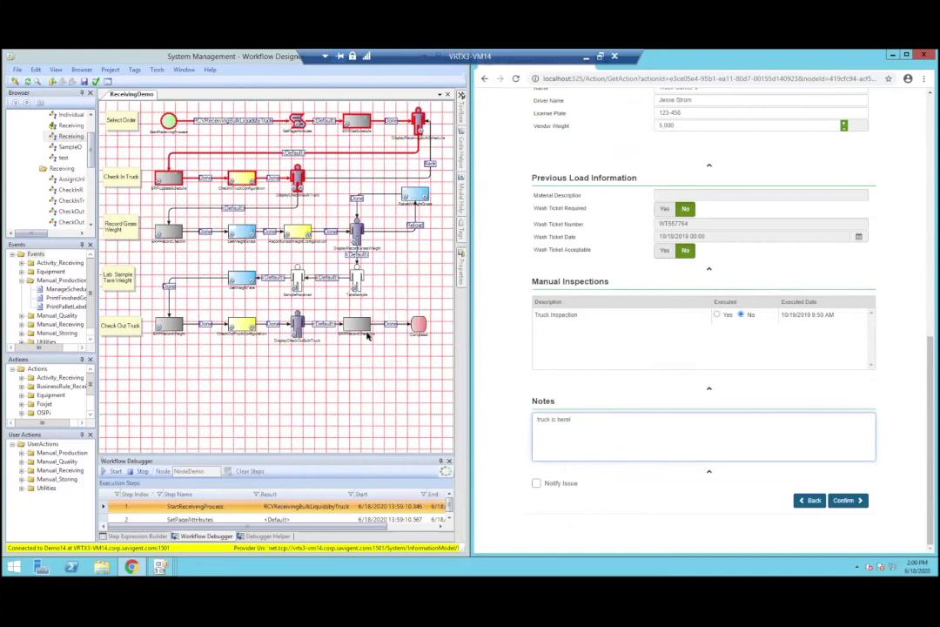
pyautogui.moveTo(200, 52); pyautogui.dragTo(377, 96)
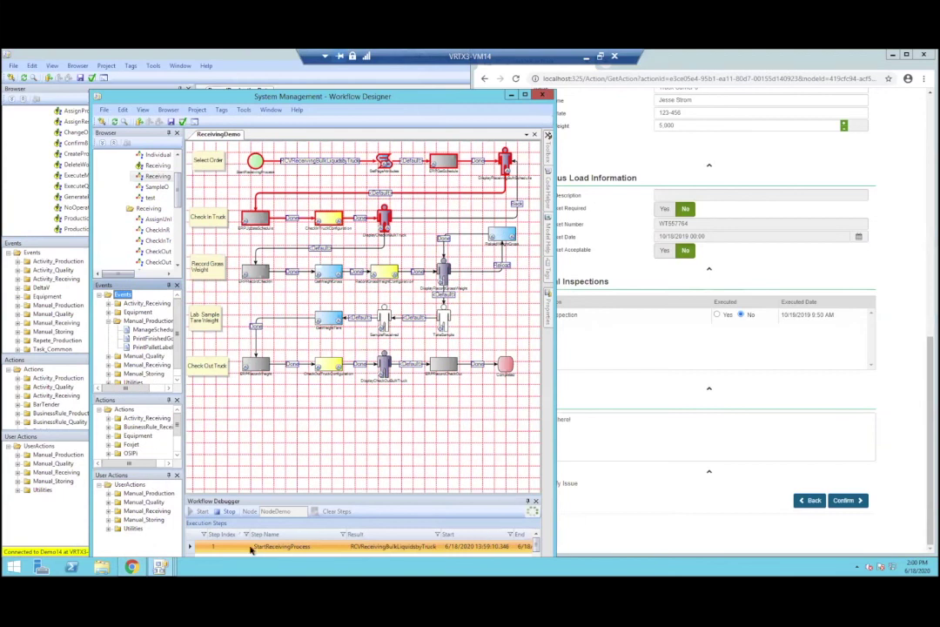
# Step: Maximize the designer and show DisplayCheckInBulkTruck's properties with all seven debugger steps listed
pyautogui.press('super+Up')
pyautogui.click(934, 276)
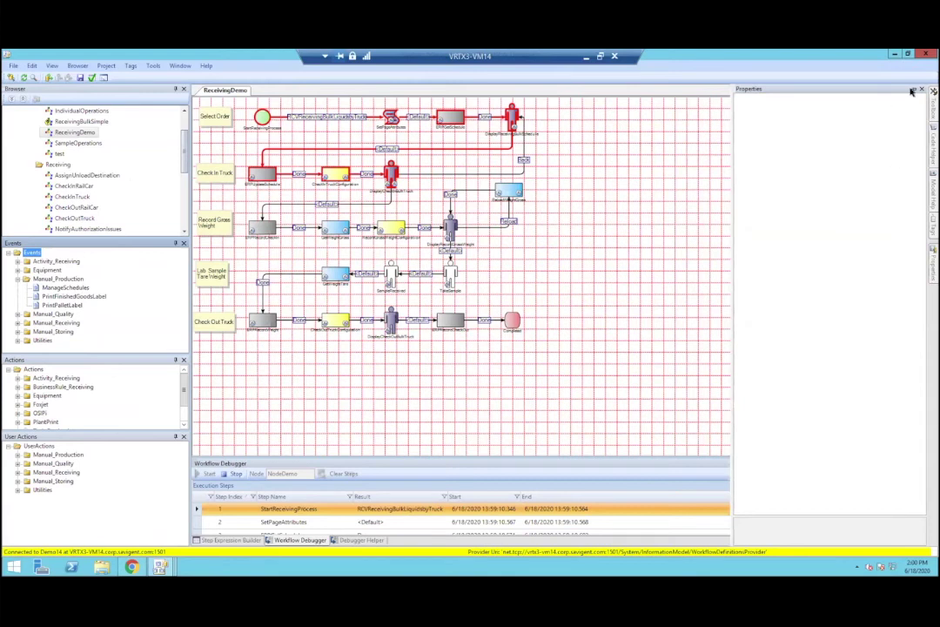
pyautogui.click(433, 241)
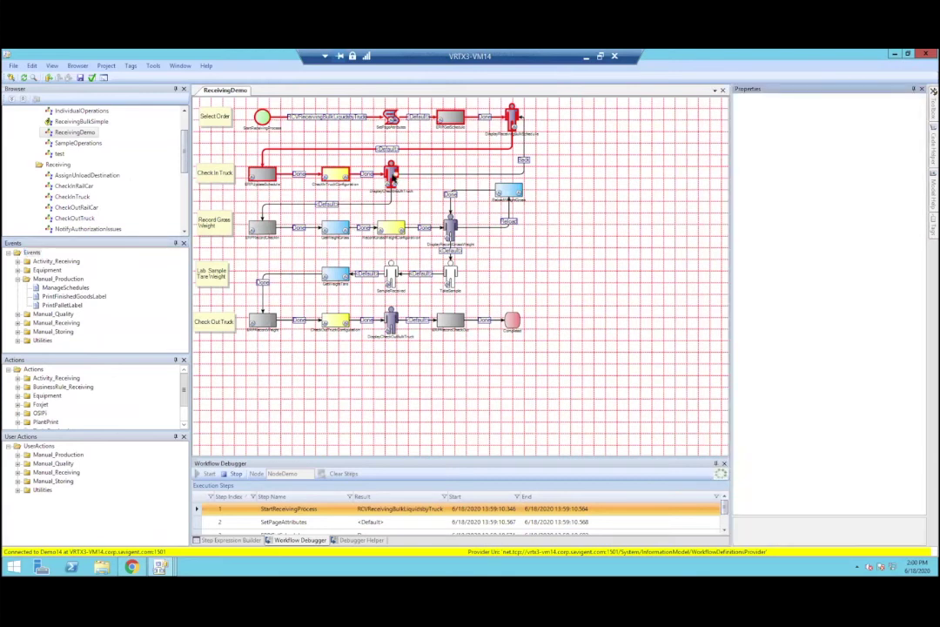
pyautogui.click(392, 175)
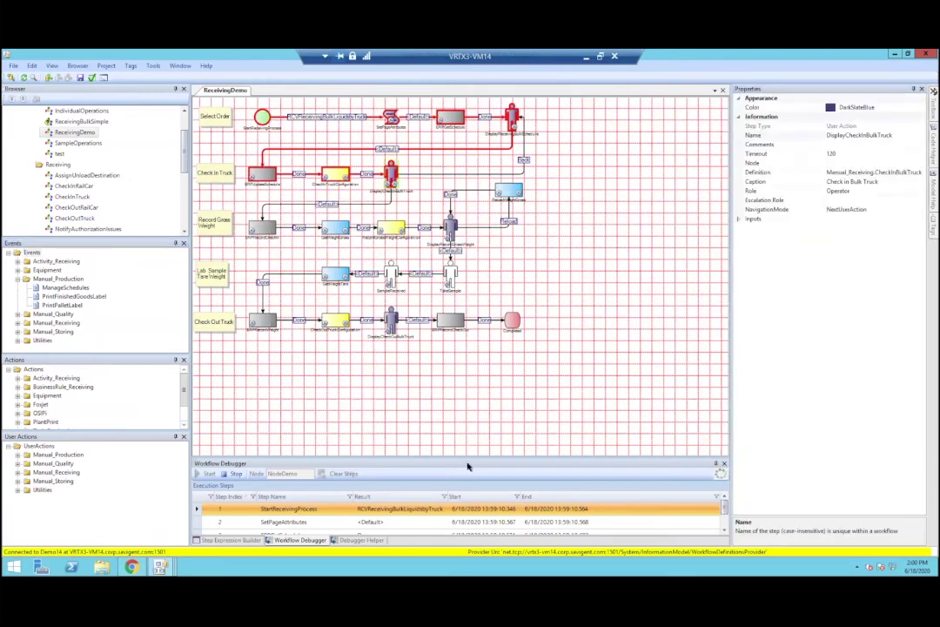
pyautogui.moveTo(461, 432); pyautogui.dragTo(470, 358)
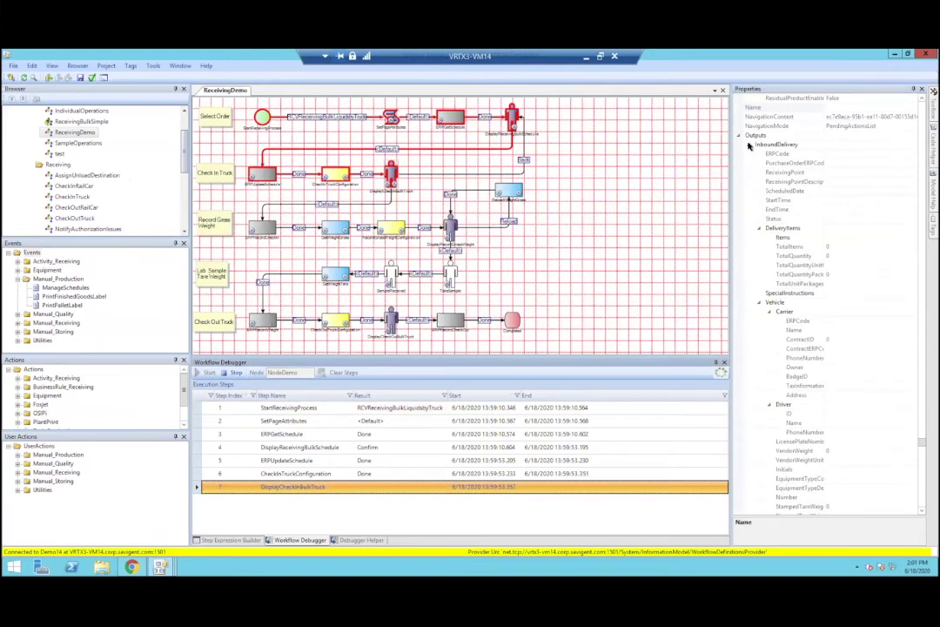
# Step: Collapse the InboundDelivery and WashTicket outputs and inspect the check-in step's CarrierName value
pyautogui.click(749, 145)
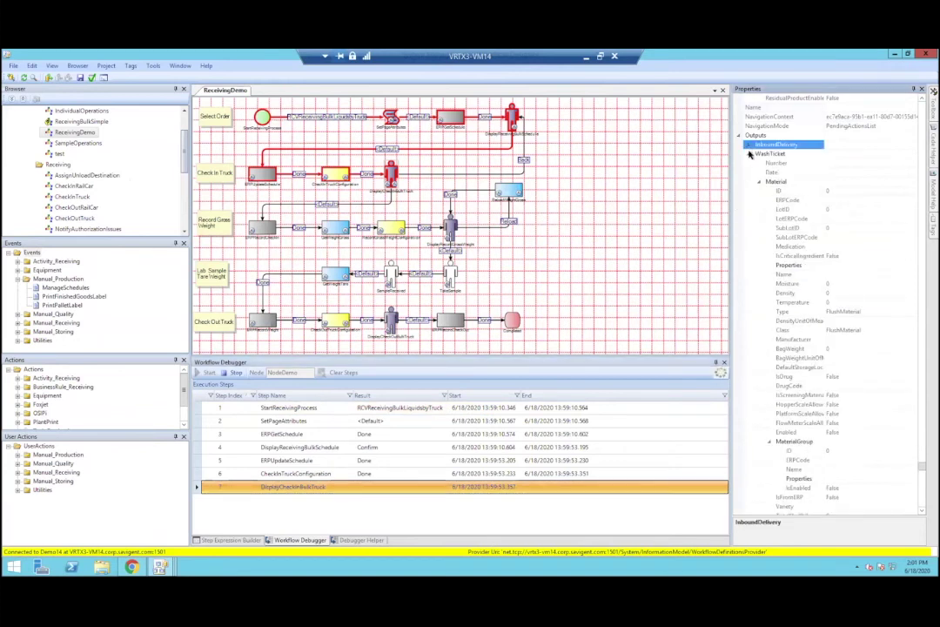
pyautogui.click(750, 154)
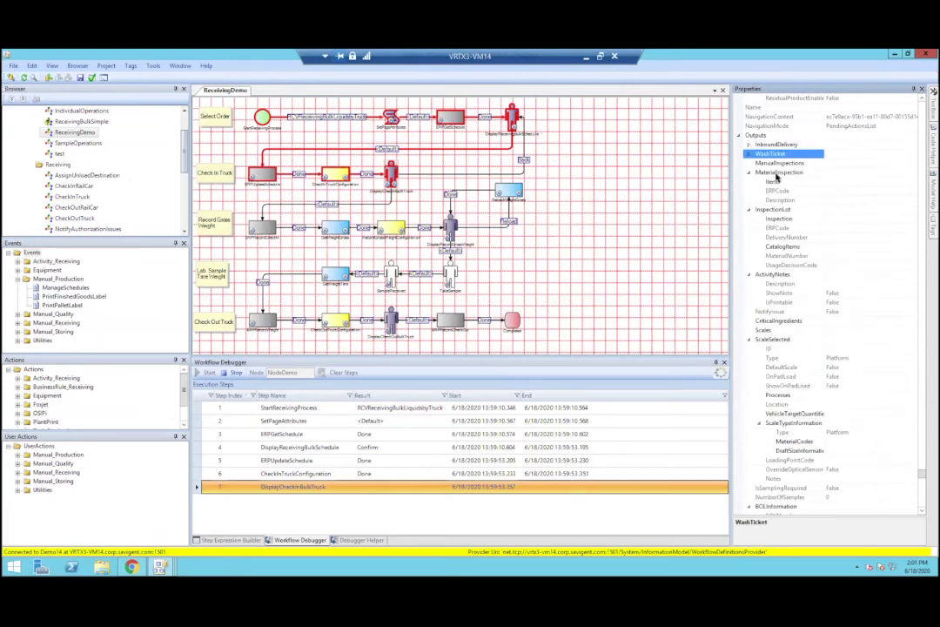
pyautogui.scroll(-9, 779, 296)
pyautogui.scroll(-12, 782, 367)
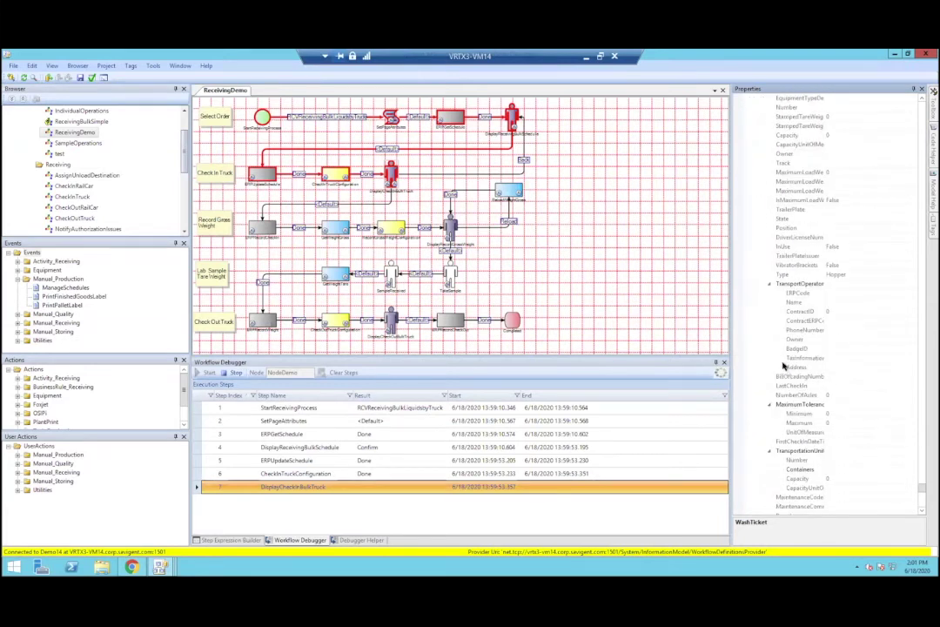
pyautogui.scroll(-12, 860, 436)
pyautogui.scroll(-5, 882, 472)
pyautogui.scroll(20, 744, 286)
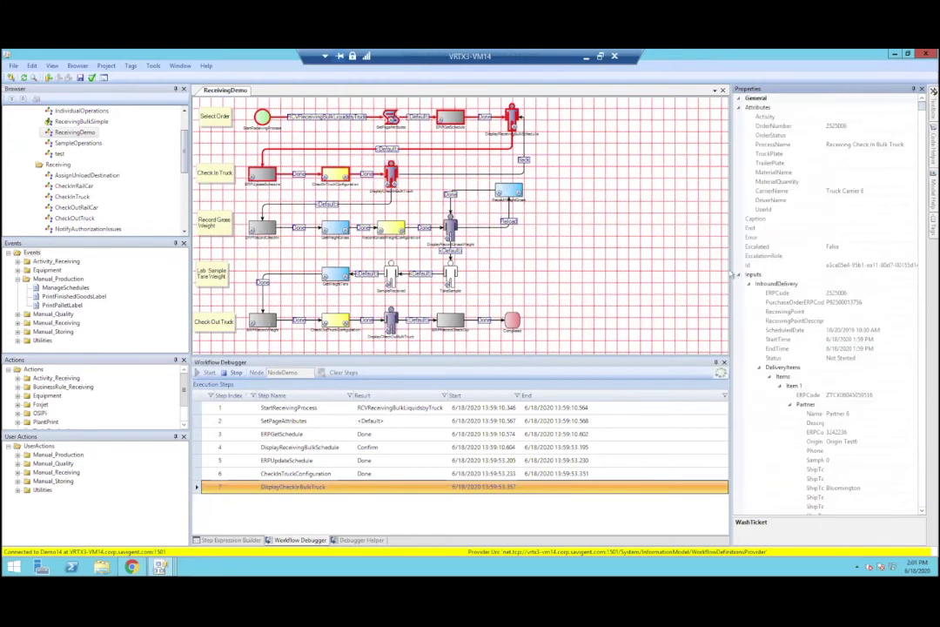
pyautogui.click(842, 191)
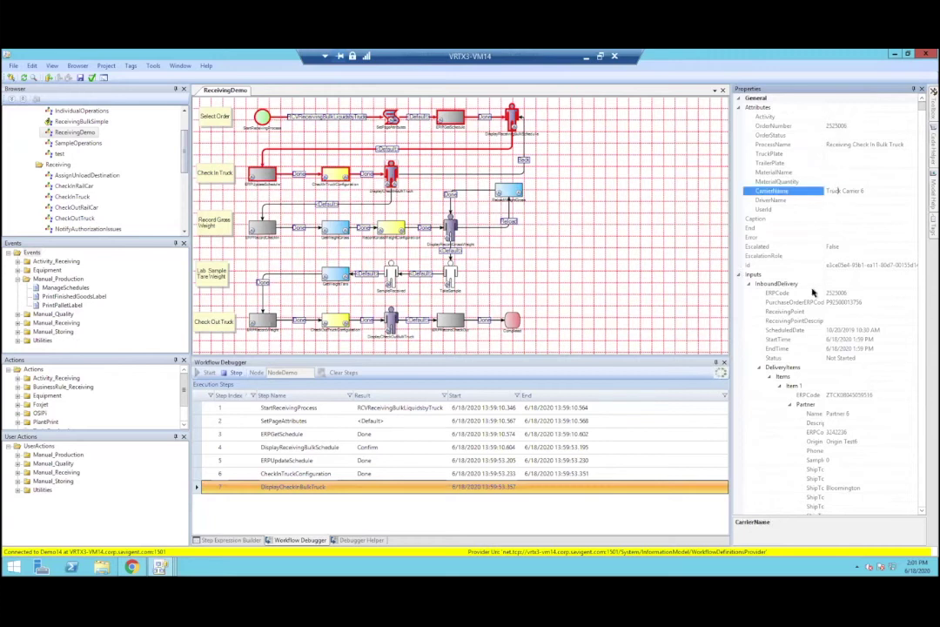
# Step: Inspect the delivery item ERPCode and the material's ERPCode and Name, then return to the web client
pyautogui.click(849, 395)
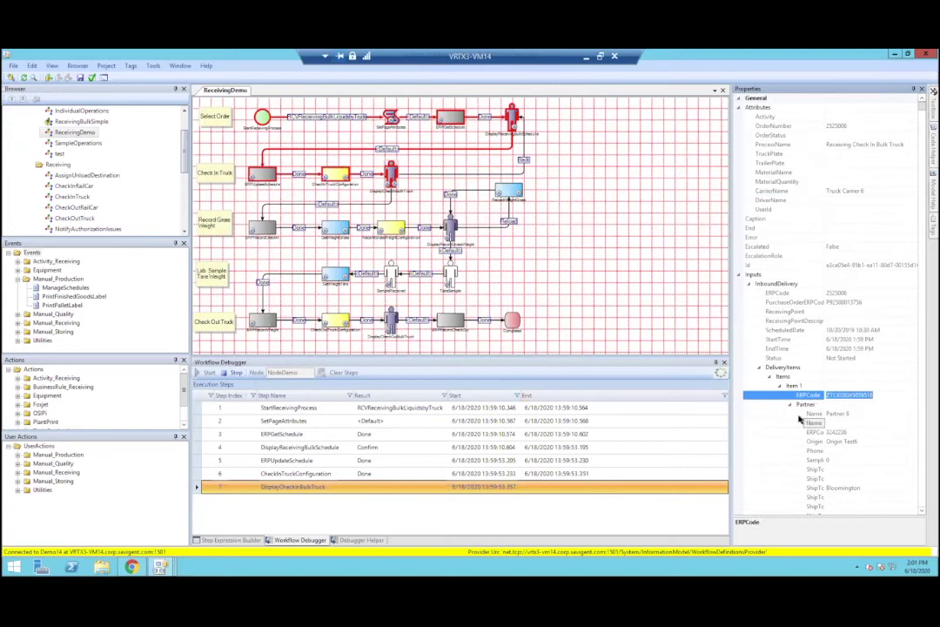
pyautogui.scroll(-3, 831, 409)
pyautogui.scroll(-3, 840, 376)
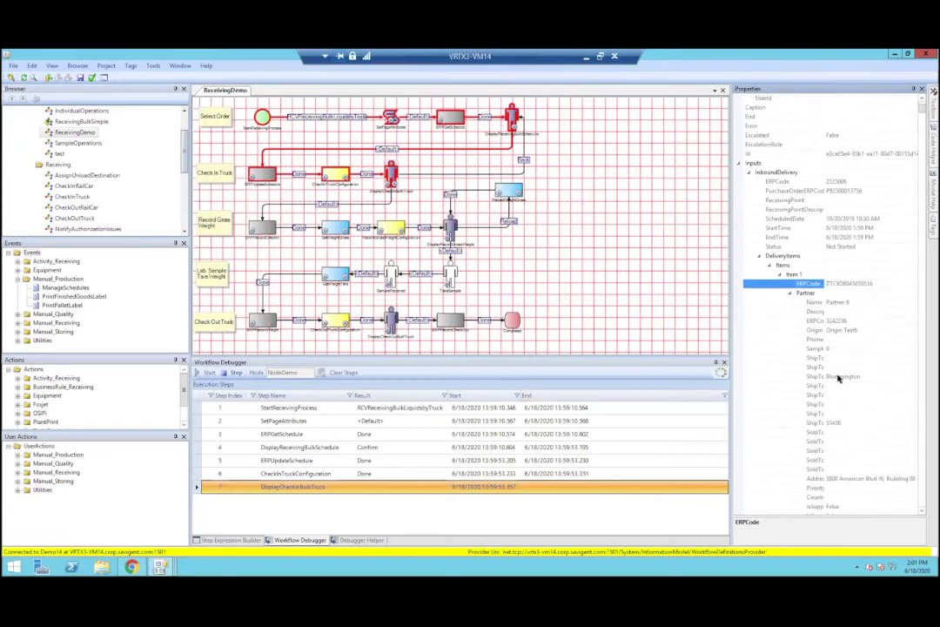
pyautogui.scroll(-4, 849, 430)
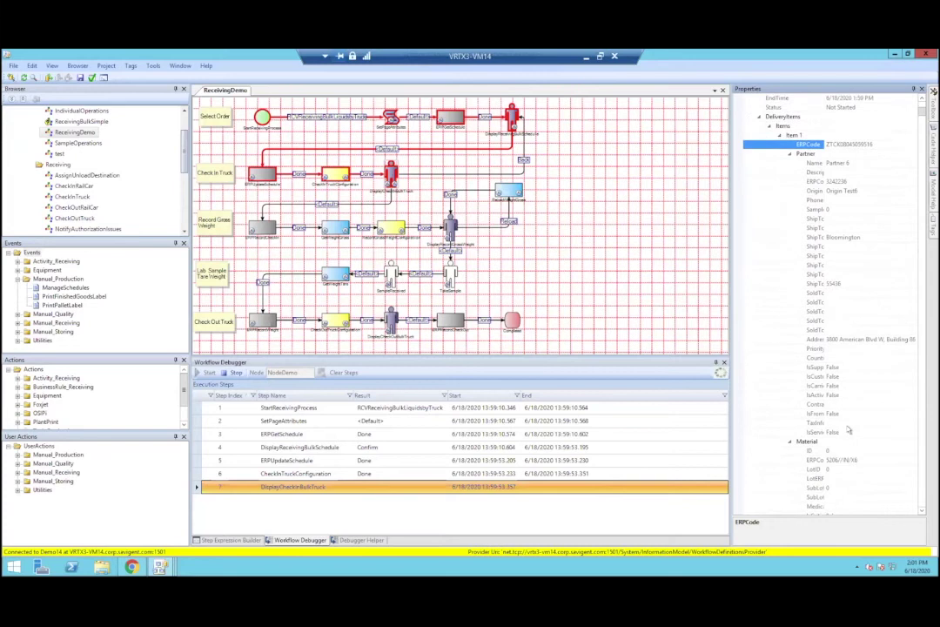
pyautogui.click(839, 429)
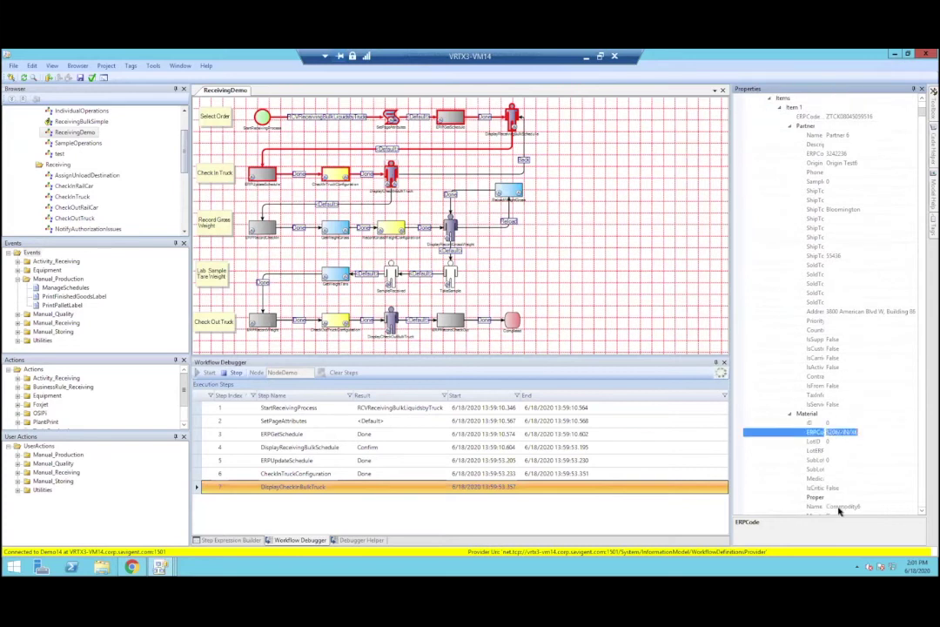
pyautogui.click(837, 506)
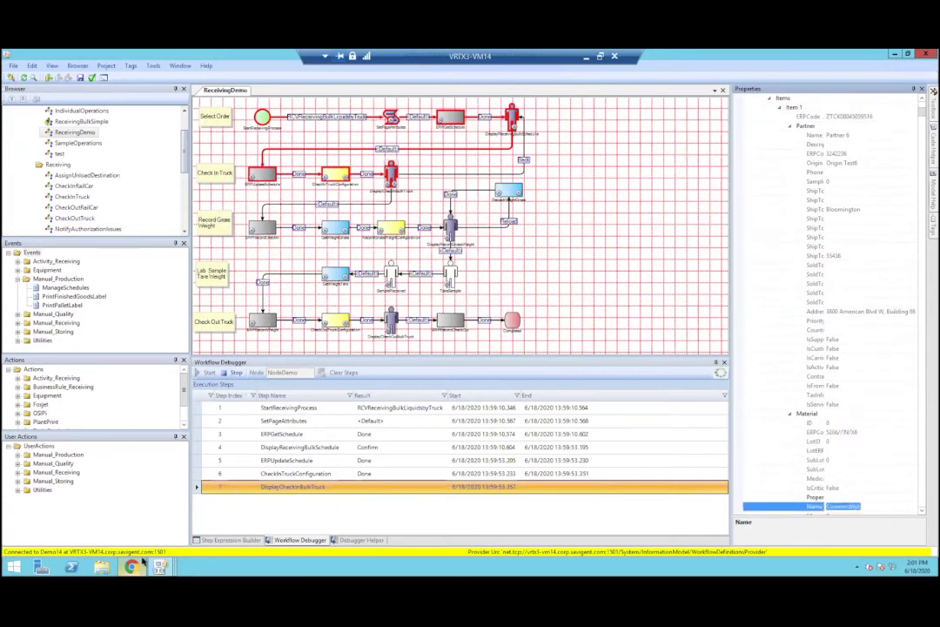
pyautogui.hotkey('alt', 'Tab')
# Step: Scroll the Check-In Truck page to the top and place the Workflow Designer beside the browser
pyautogui.scroll(5, 653, 248)
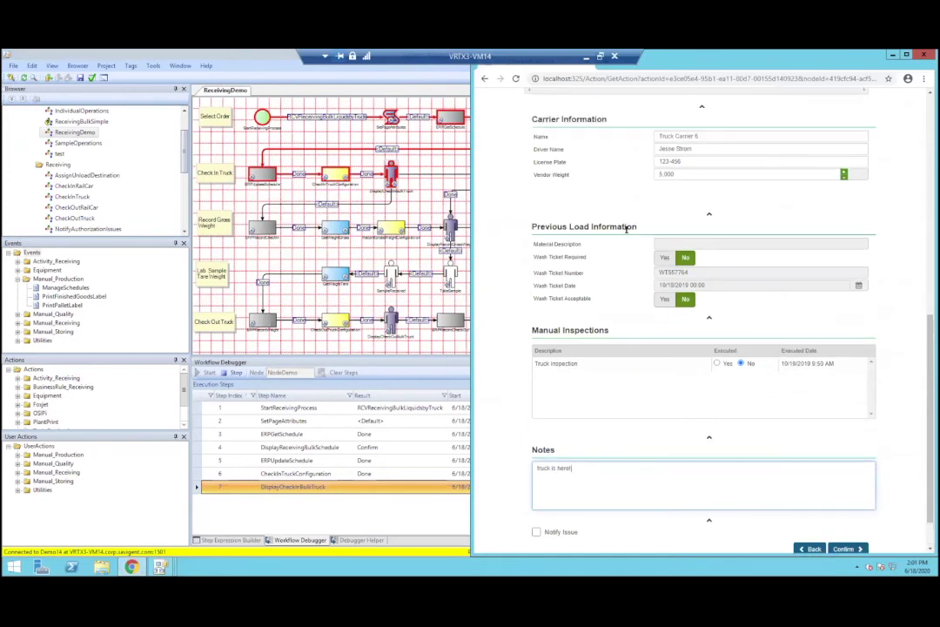
pyautogui.scroll(2, 584, 341)
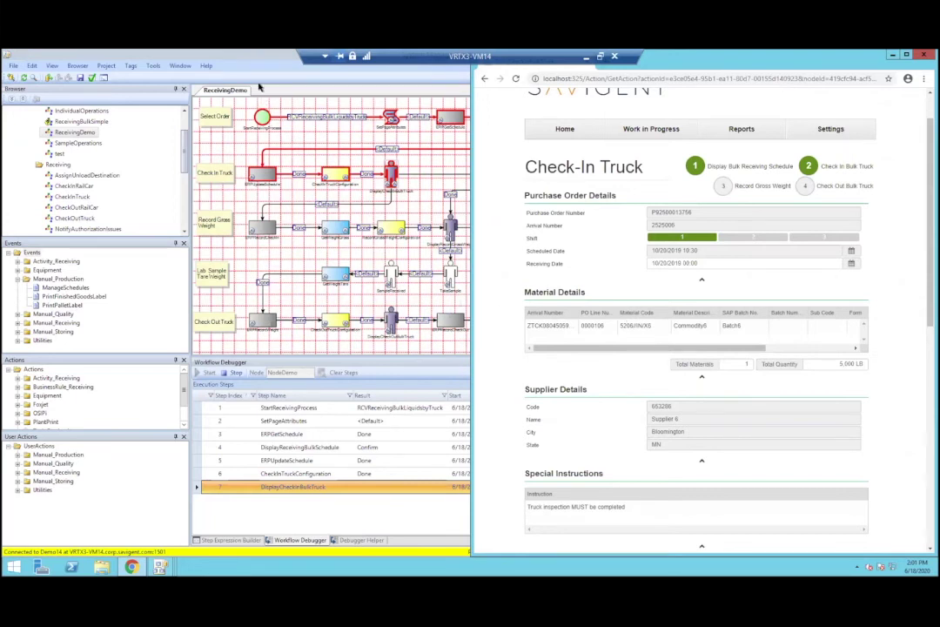
pyautogui.click(355, 129)
pyautogui.moveTo(356, 129); pyautogui.dragTo(235, 58)
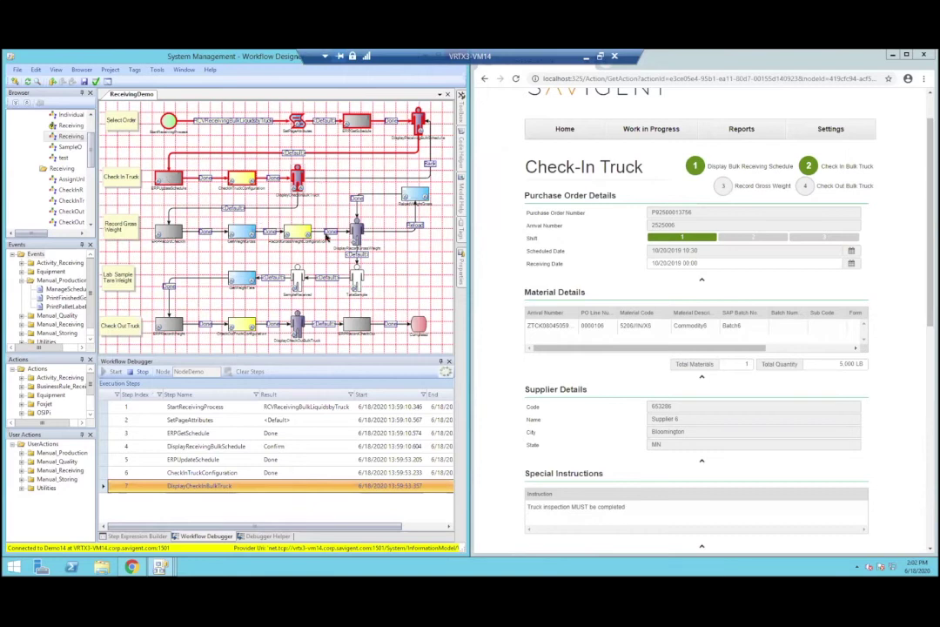
# Step: Set Truck Inspection Executed to Yes and confirm the truck check-in
pyautogui.scroll(-10, 902, 291)
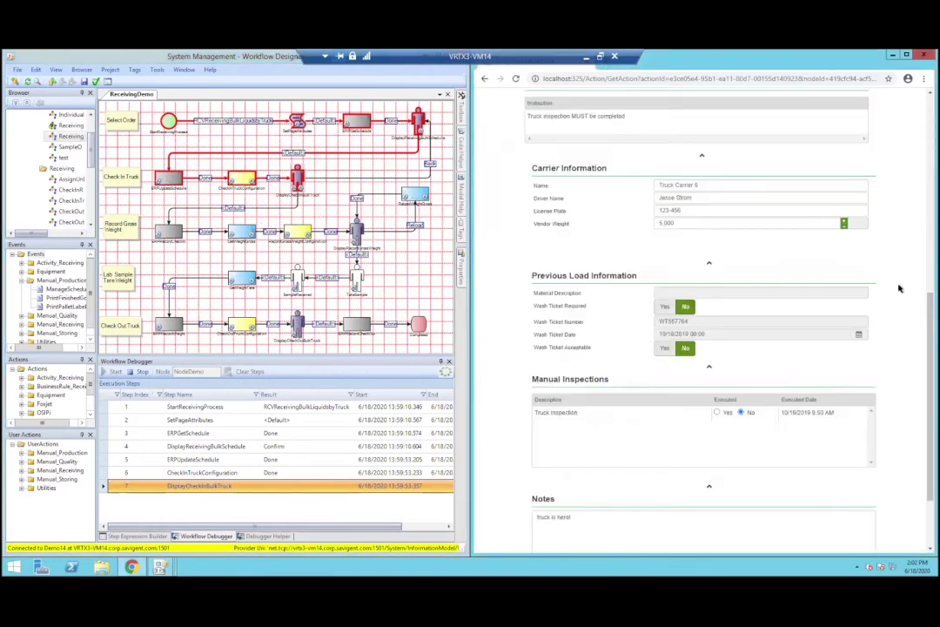
pyautogui.click(715, 315)
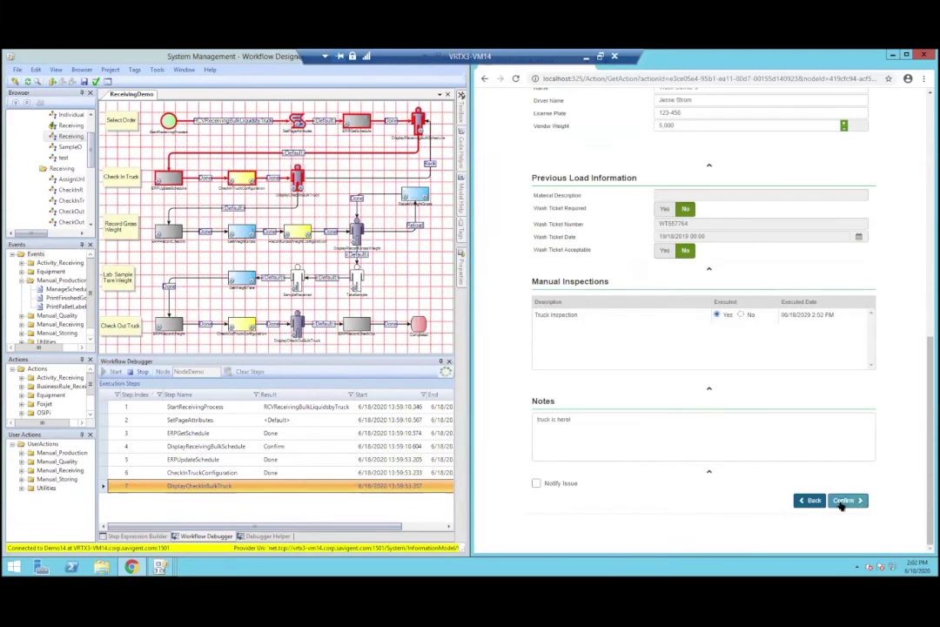
pyautogui.click(841, 502)
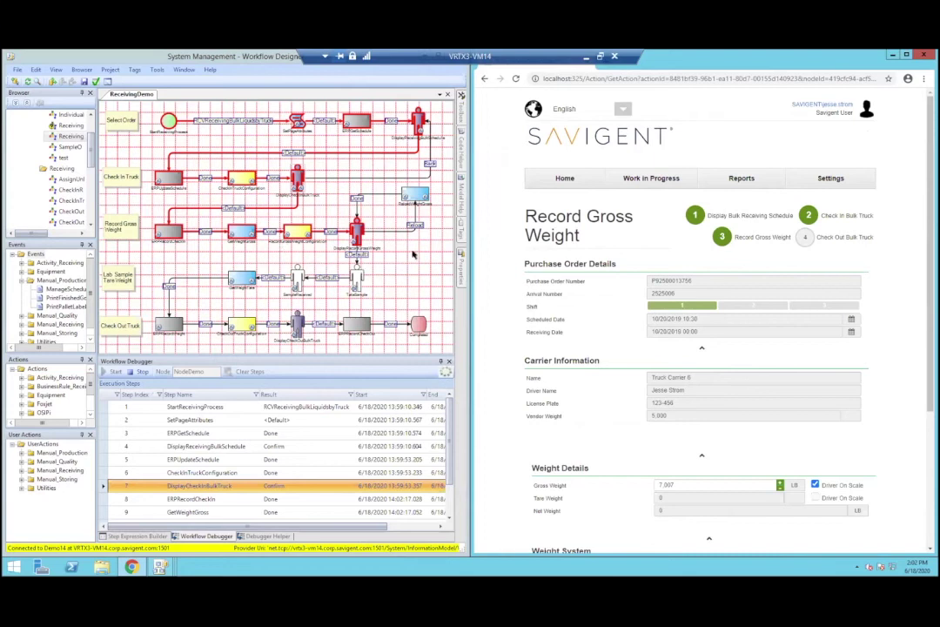
pyautogui.click(623, 109)
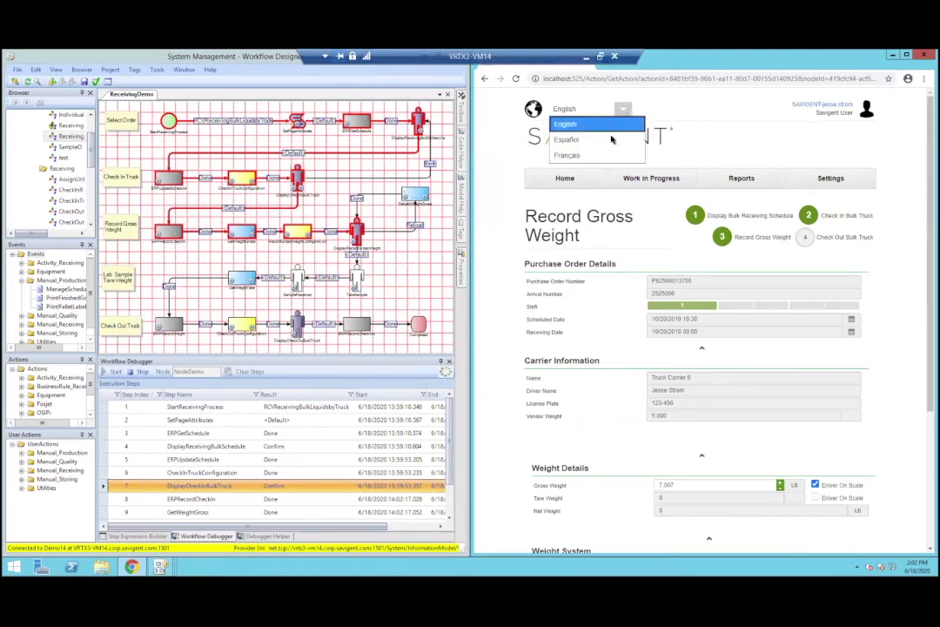
pyautogui.click(612, 140)
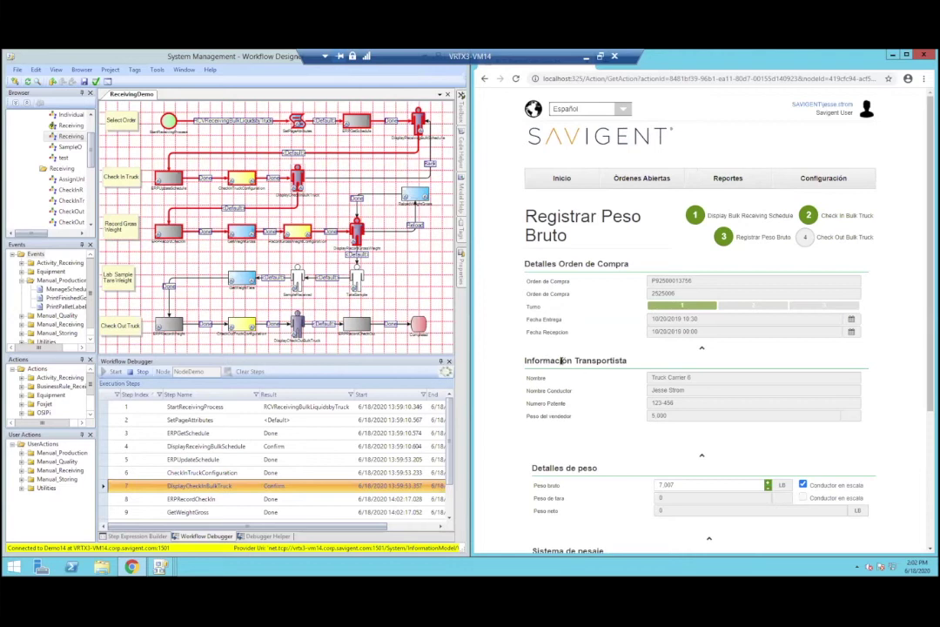
pyautogui.click(619, 108)
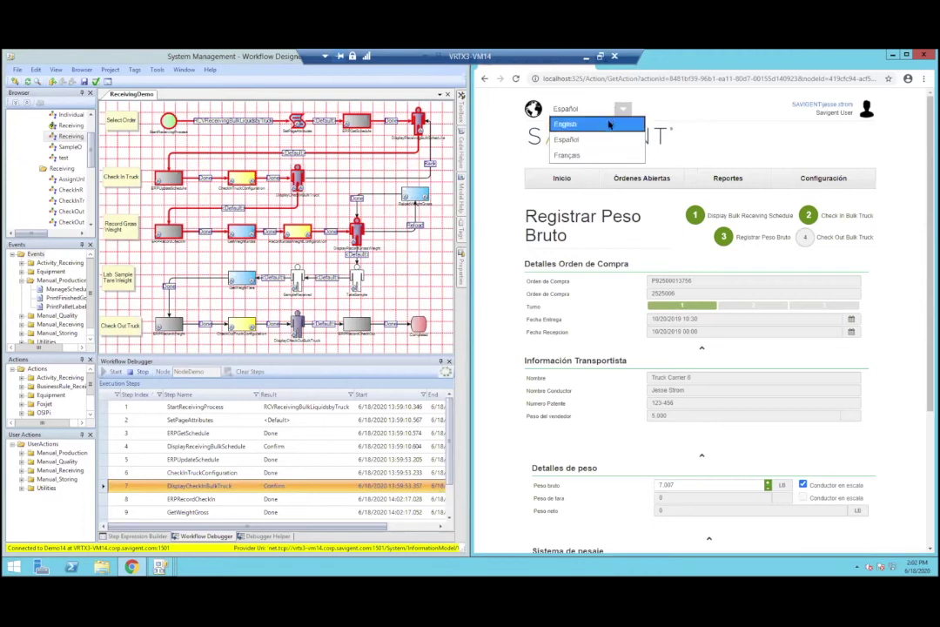
pyautogui.click(610, 122)
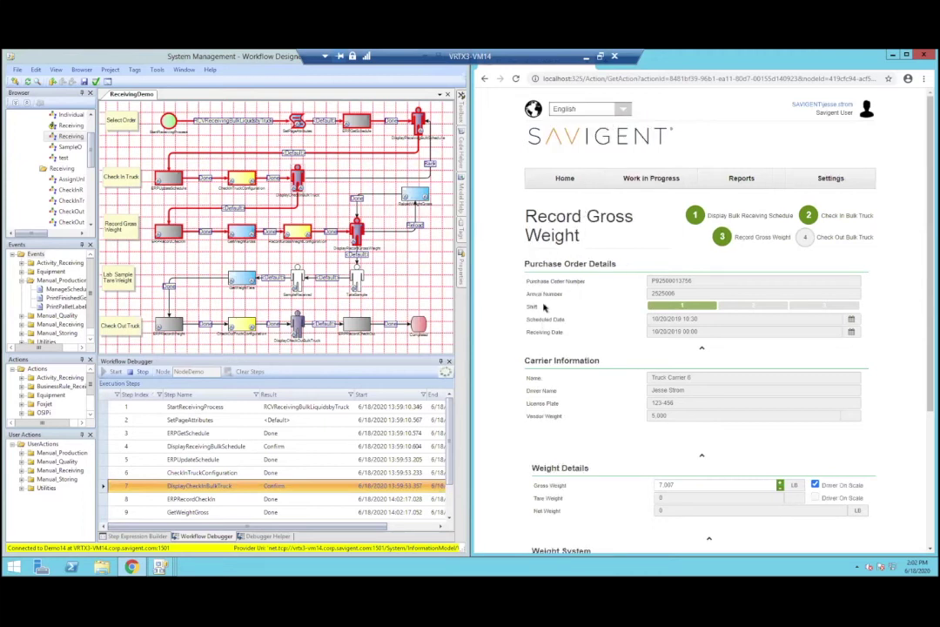
# Step: Review the license plate and 'truck is here!' note, then confirm the 7,007 LB gross weight
pyautogui.scroll(-2, 542, 324)
pyautogui.scroll(-2, 542, 317)
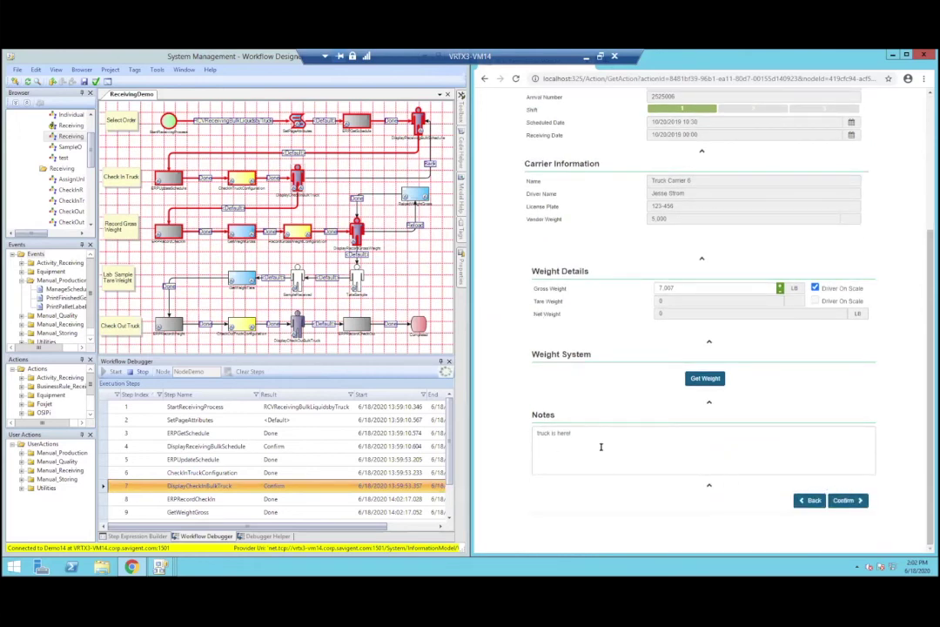
pyautogui.scroll(1, 600, 447)
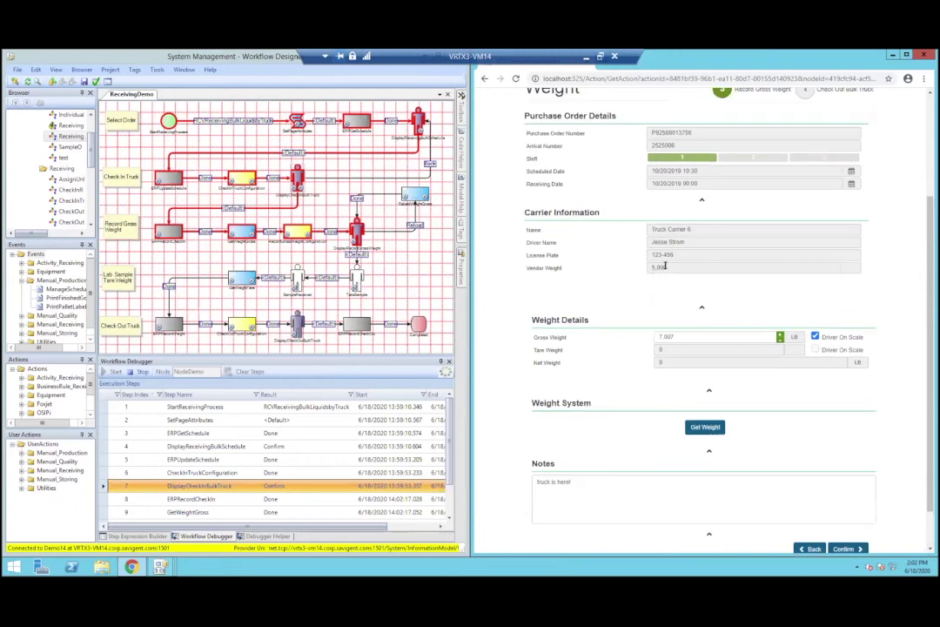
pyautogui.moveTo(687, 236); pyautogui.dragTo(636, 256)
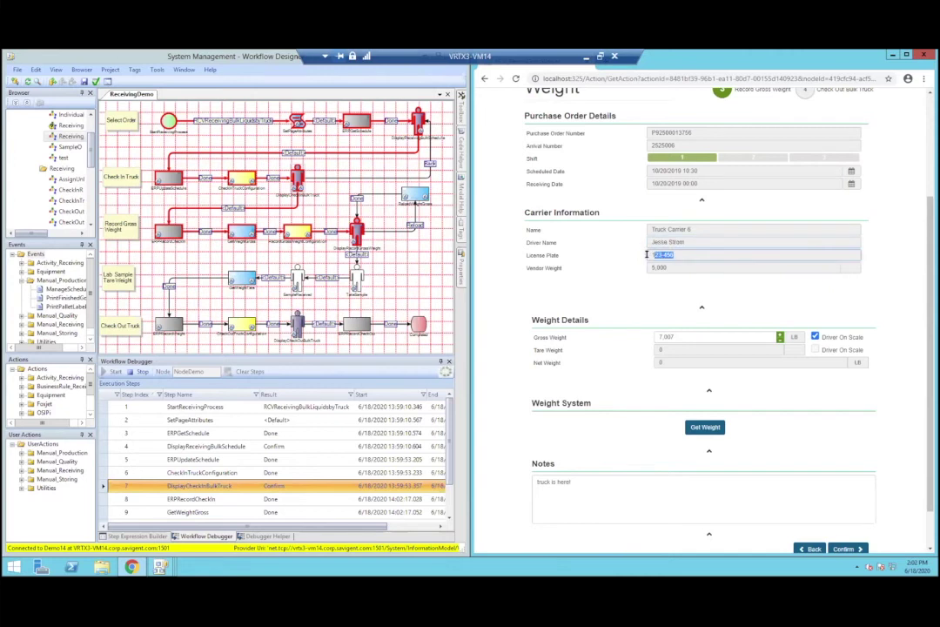
pyautogui.moveTo(574, 484); pyautogui.dragTo(528, 485)
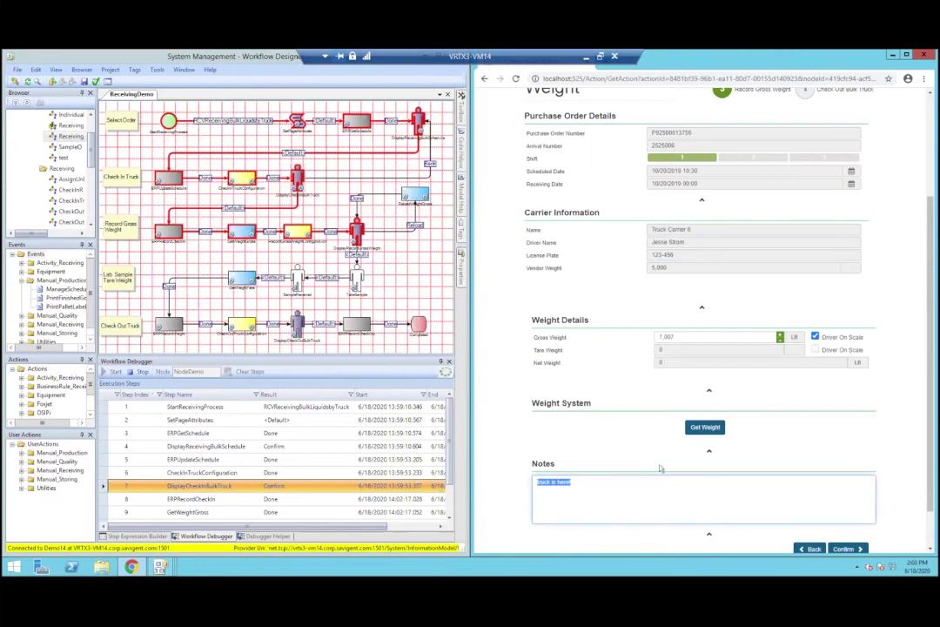
pyautogui.scroll(-1, 602, 458)
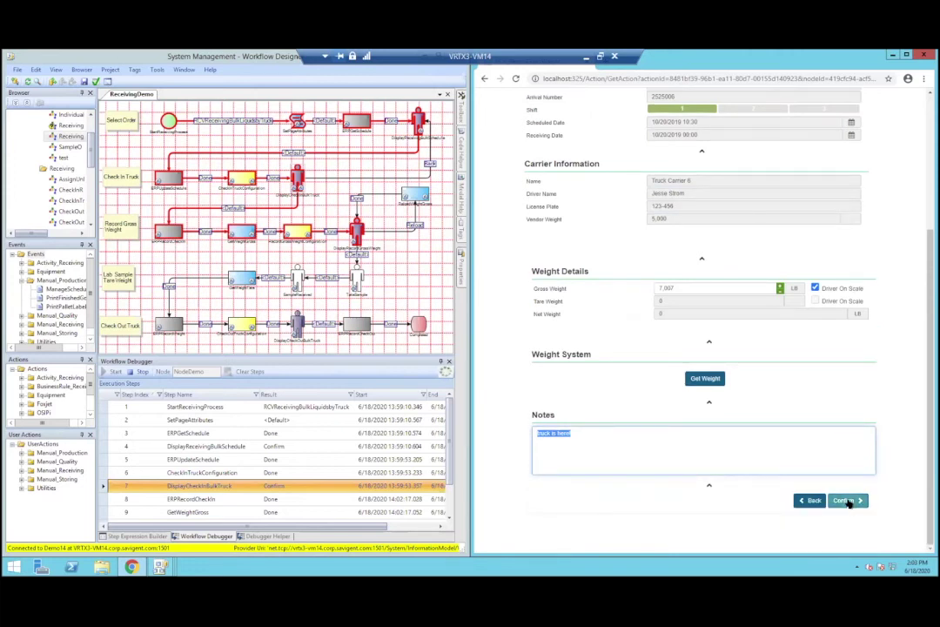
pyautogui.click(846, 500)
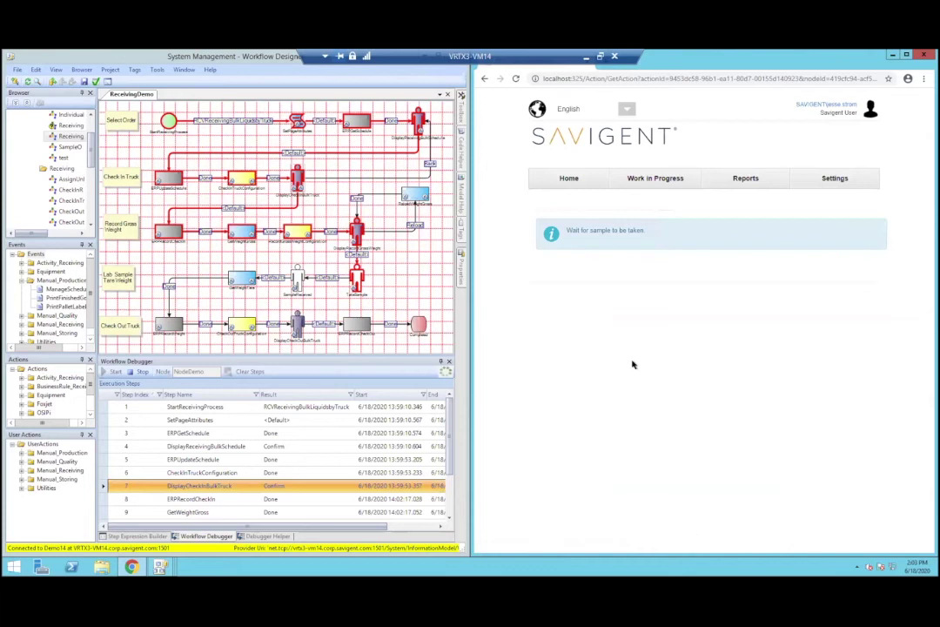
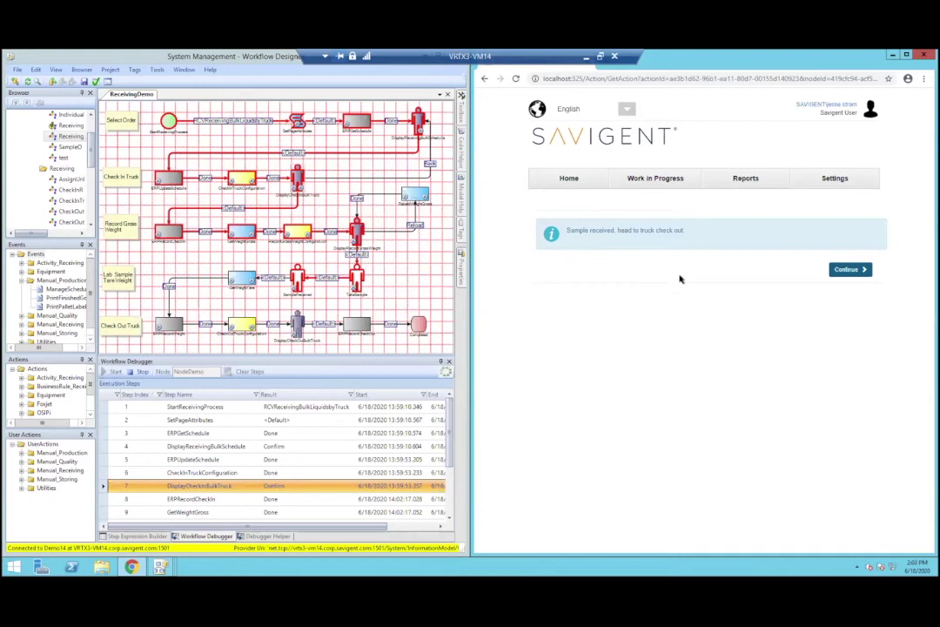
# Step: Continue past the sample-received message and scroll down the Check Out Bulk Truck page
pyautogui.click(854, 269)
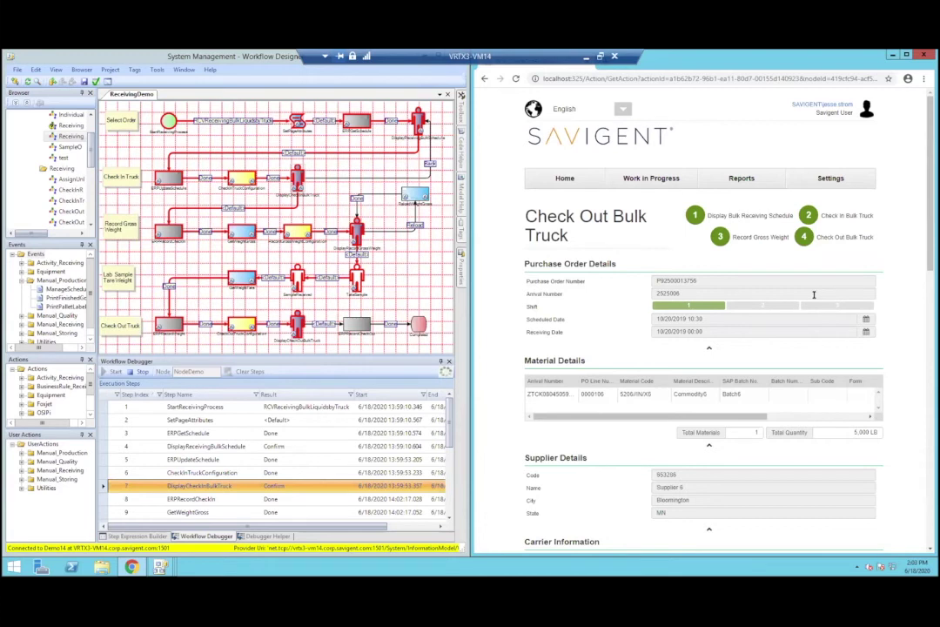
pyautogui.scroll(-1, 633, 292)
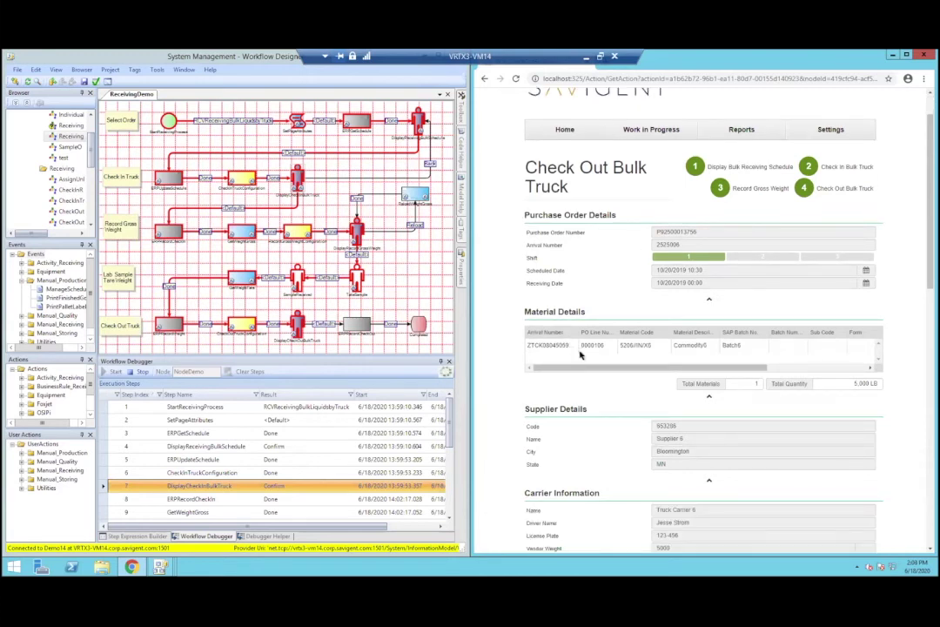
pyautogui.moveTo(614, 367); pyautogui.dragTo(639, 358)
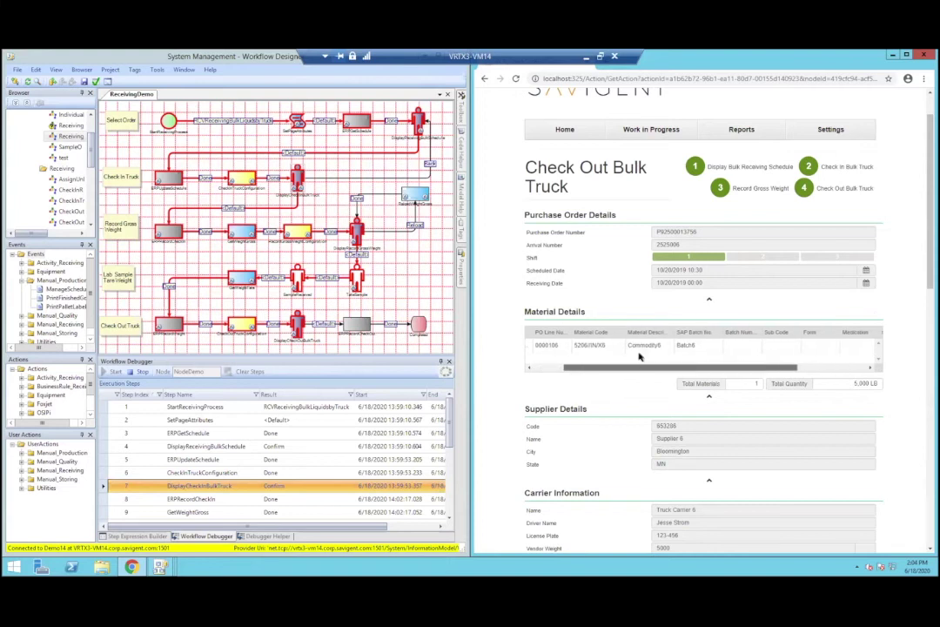
pyautogui.scroll(-9, 654, 352)
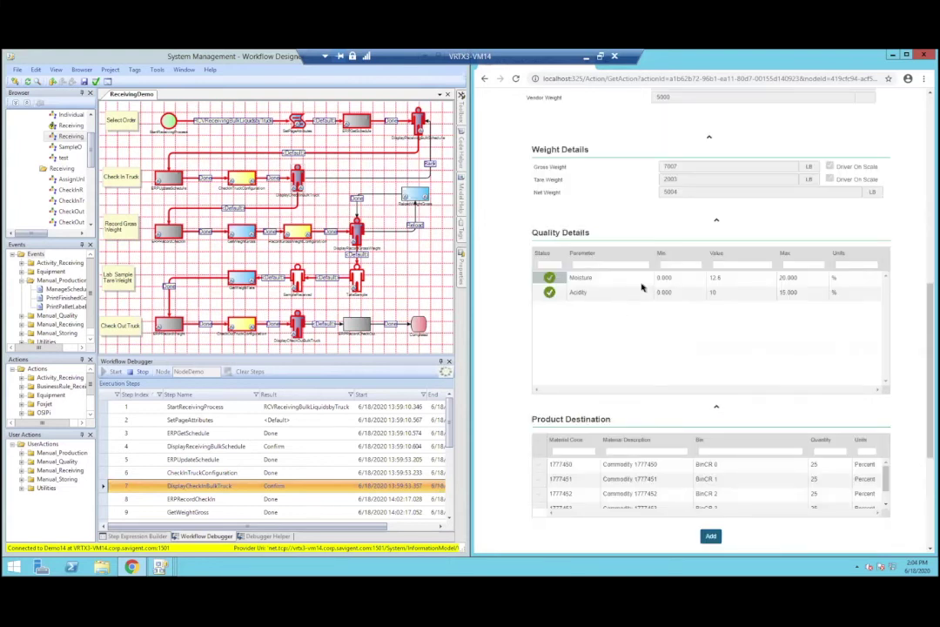
pyautogui.scroll(-2, 642, 287)
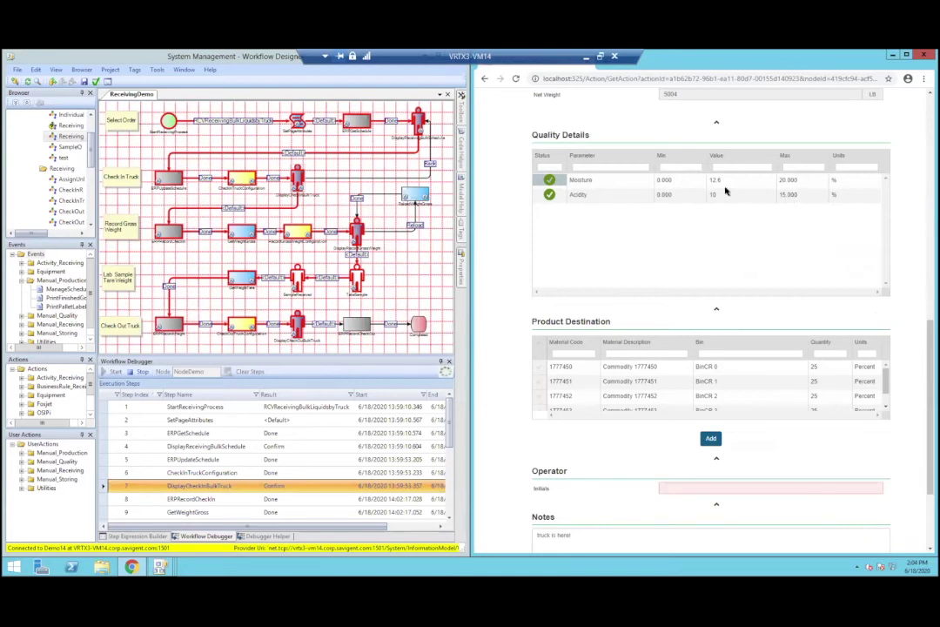
pyautogui.scroll(-1, 685, 267)
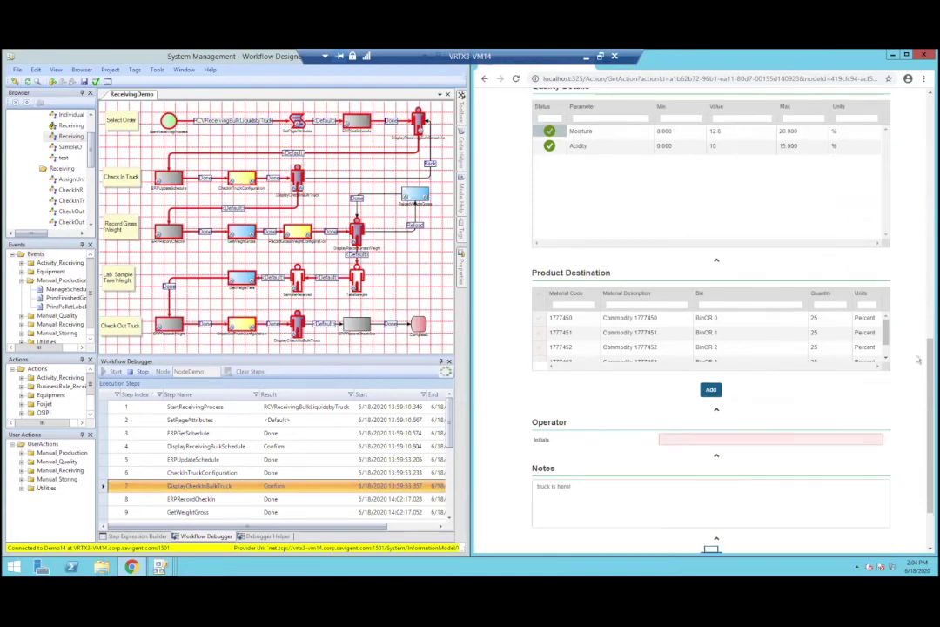
pyautogui.moveTo(884, 335)
pyautogui.mouseDown()
pyautogui.moveTo(879, 319)
pyautogui.moveTo(886, 335)
pyautogui.moveTo(883, 326)
pyautogui.mouseUp()
pyautogui.scroll(-1, 756, 406)
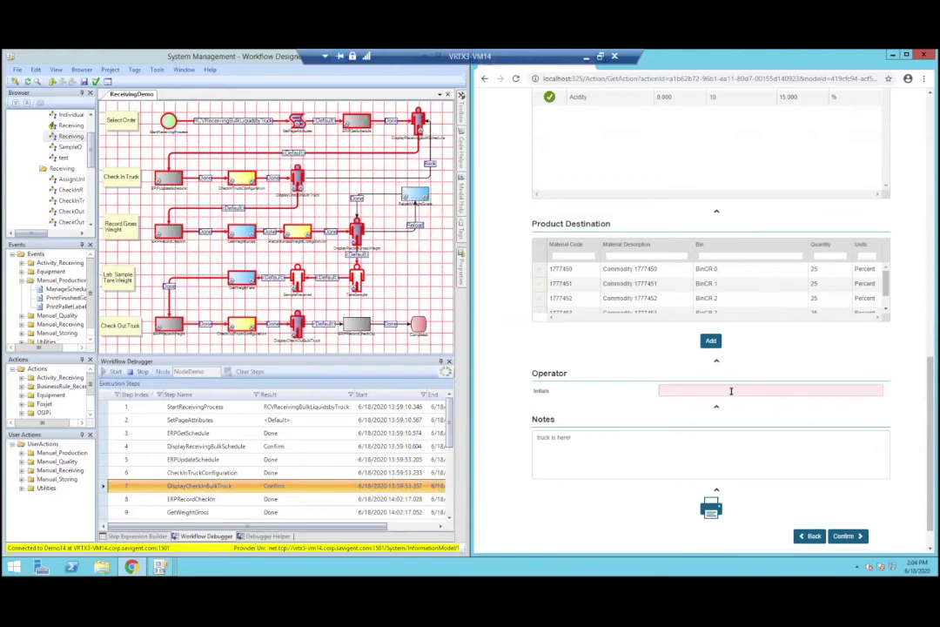
# Step: Enter the operator's initials and append 'Truck is empty!' to the notes
pyautogui.click(731, 391)
pyautogui.write('JS')
pyautogui.click(671, 474)
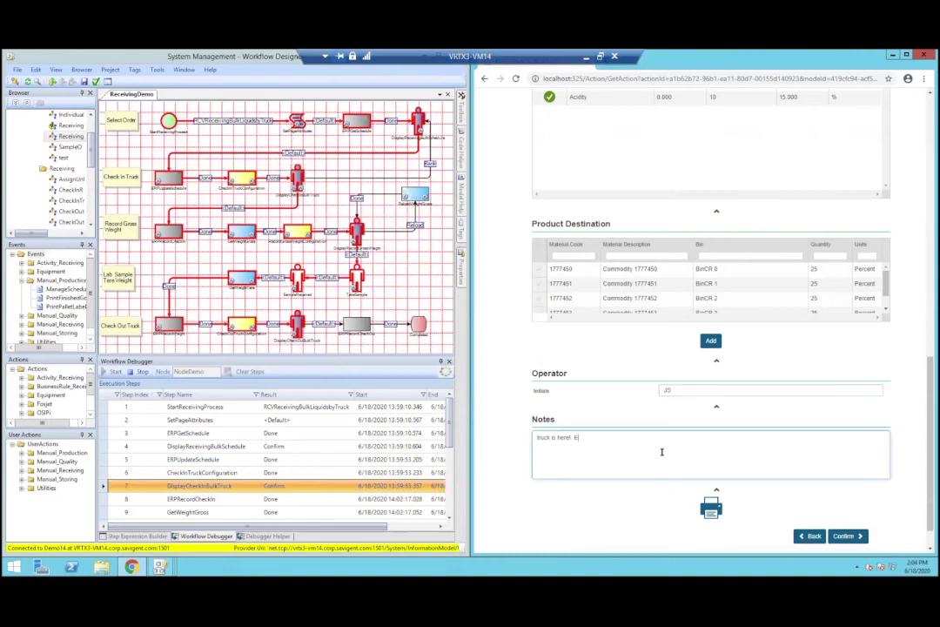
pyautogui.write('ruck is empty@')
pyautogui.press('BackSpace')
pyautogui.write('!')
# Step: Submit the truck checkout form and switch to the engine's execution list window
pyautogui.click(846, 535)
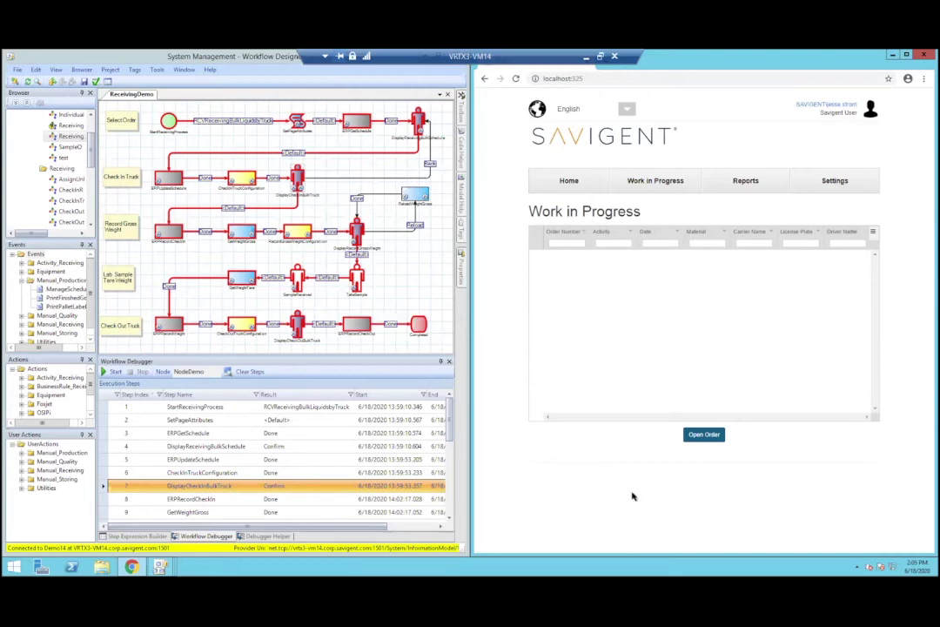
pyautogui.moveTo(160, 568)
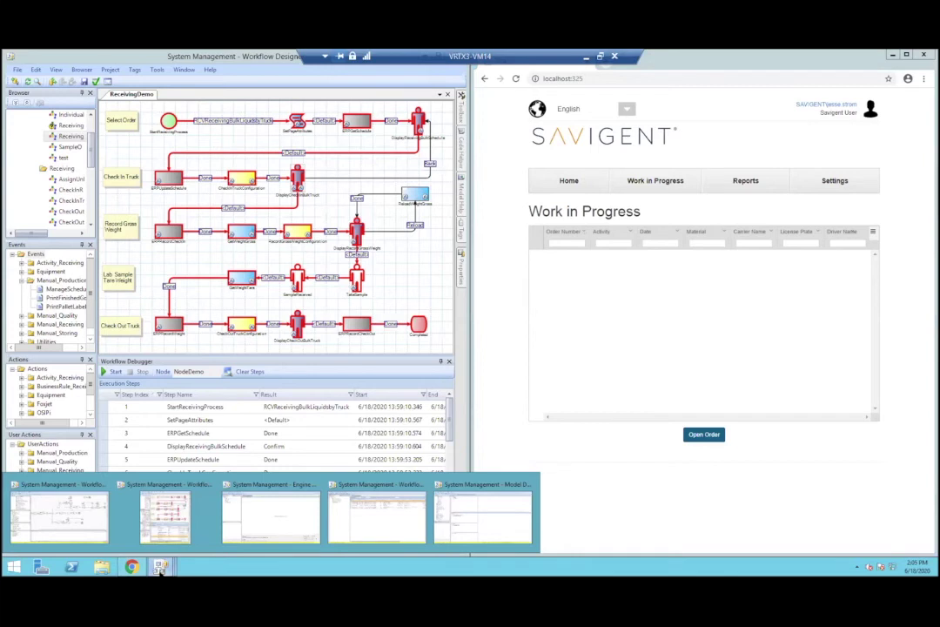
pyautogui.click(361, 521)
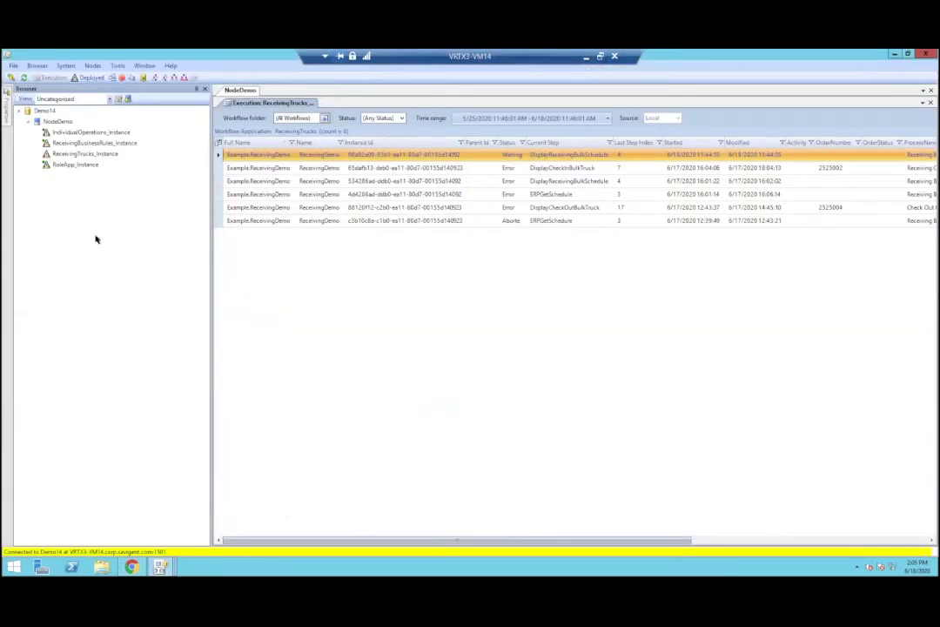
# Step: Start ReceivingTrucks_Instance on the engine and bring the web client back beside it
pyautogui.rightClick(90, 155)
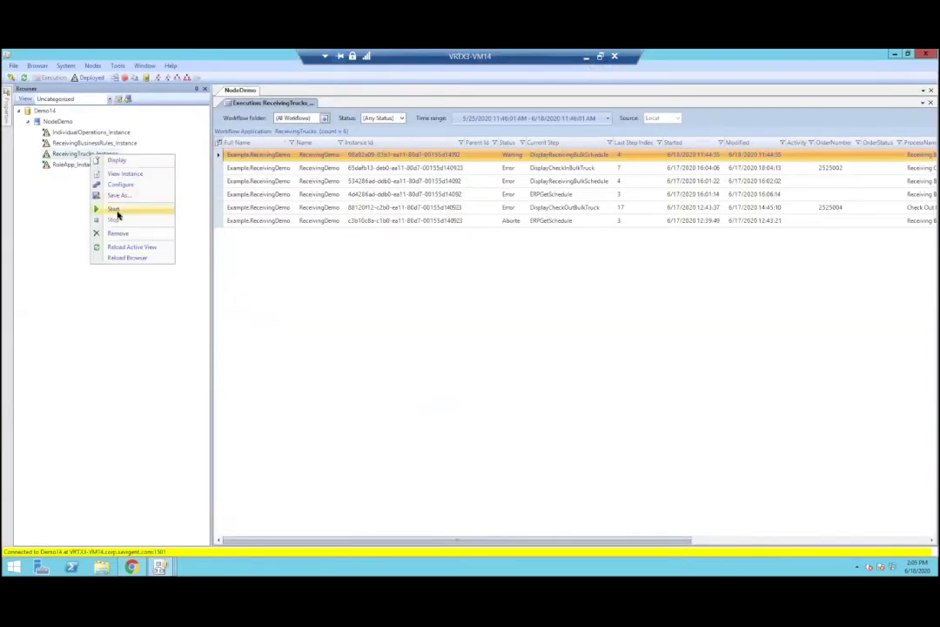
pyautogui.click(116, 212)
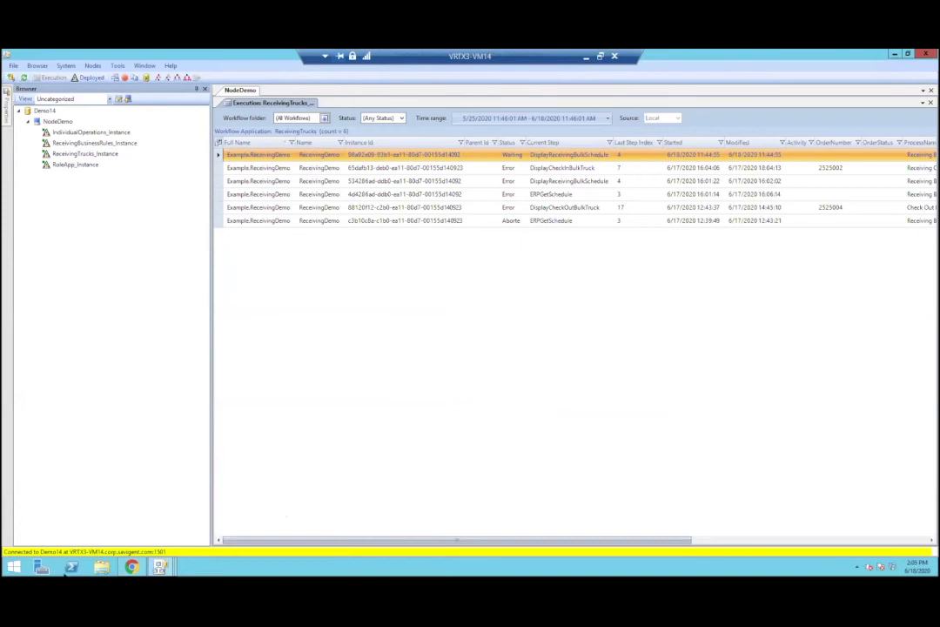
pyautogui.click(131, 567)
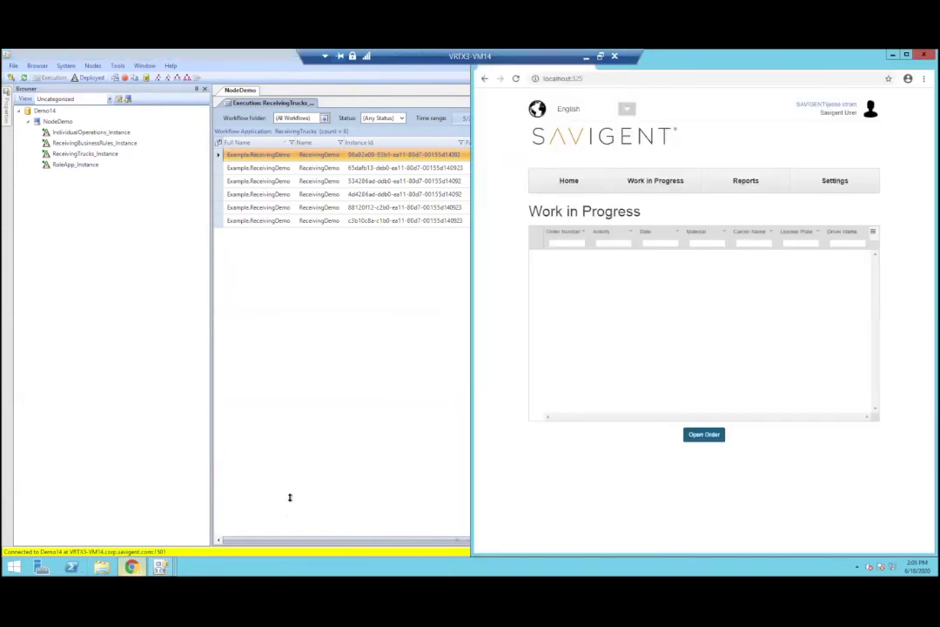
# Step: Select the Partner 5 order in Bulk Receiving and confirm it to begin check-in
pyautogui.click(564, 180)
pyautogui.click(615, 222)
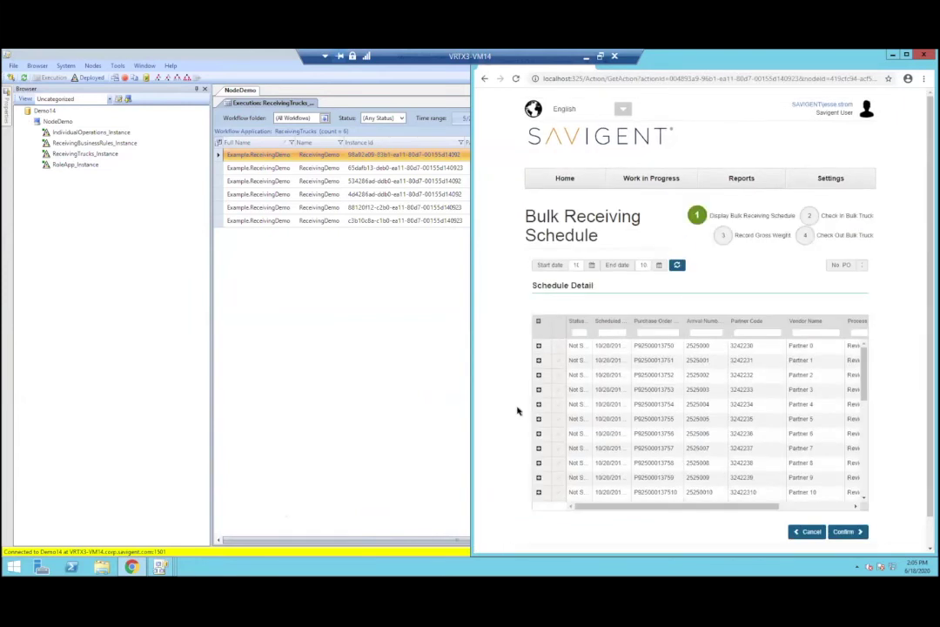
pyautogui.click(570, 419)
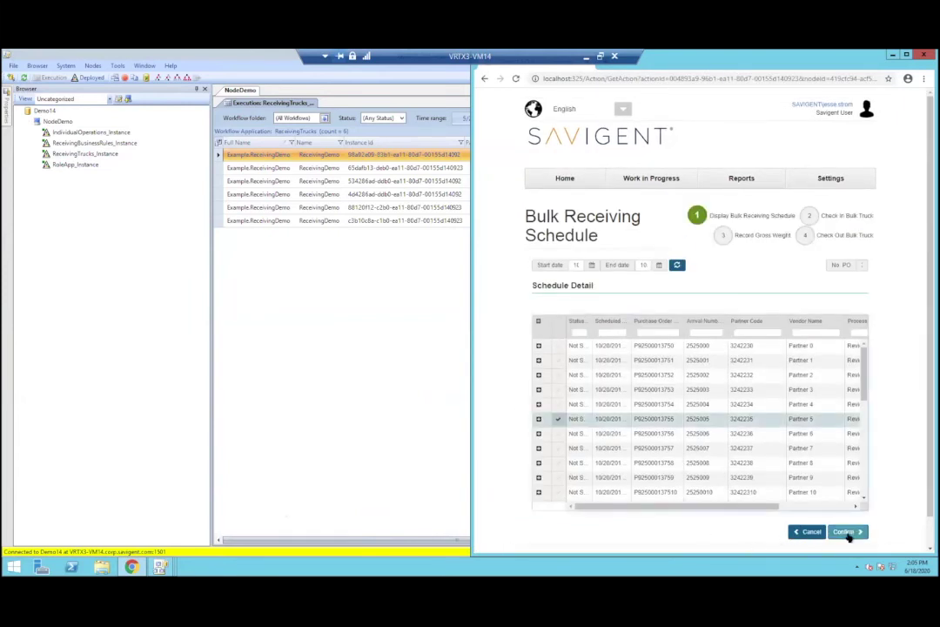
pyautogui.click(841, 531)
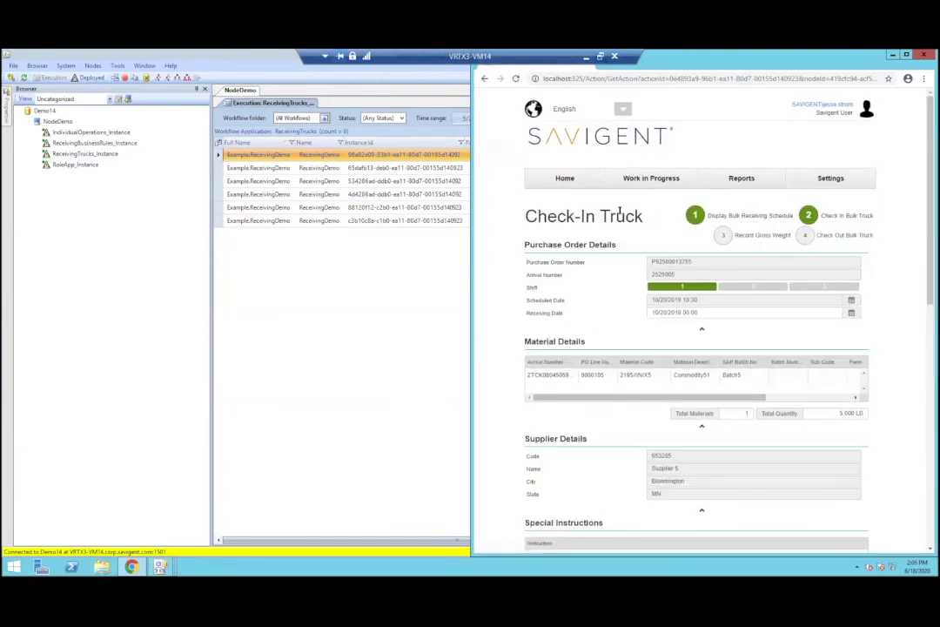
# Step: Return to Home > Receiving > Bulk Receiving for a fresh schedule
pyautogui.click(564, 178)
pyautogui.click(616, 223)
pyautogui.click(616, 254)
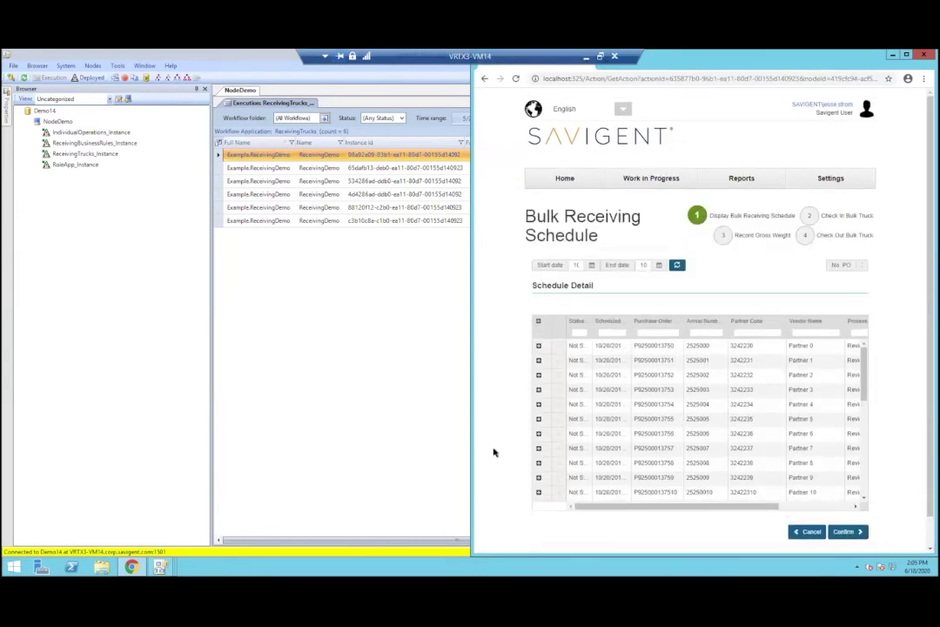
# Step: Show Work in Progress, maximize the browser, and select order 2525005
pyautogui.click(634, 179)
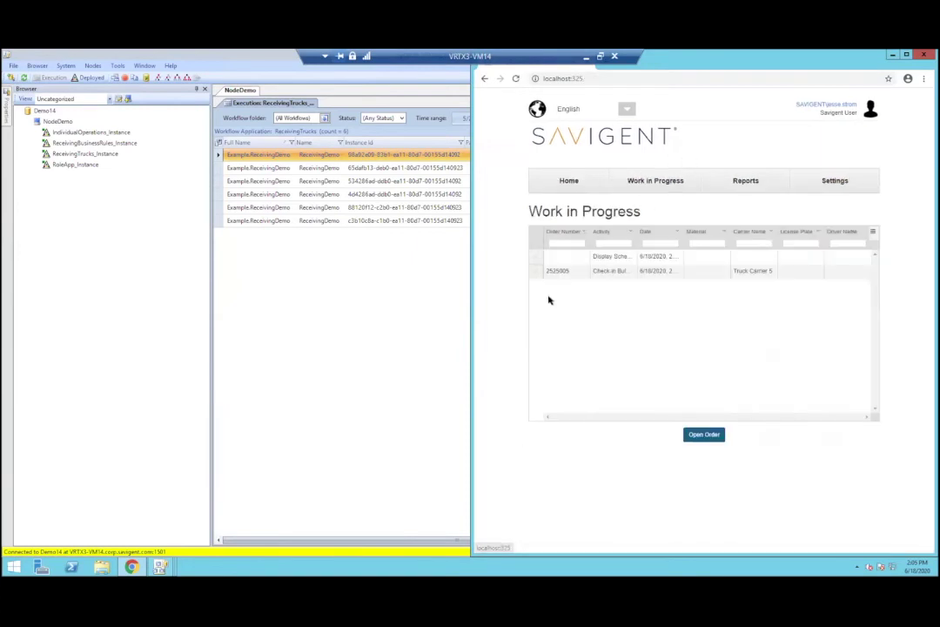
pyautogui.moveTo(741, 66); pyautogui.dragTo(709, 52)
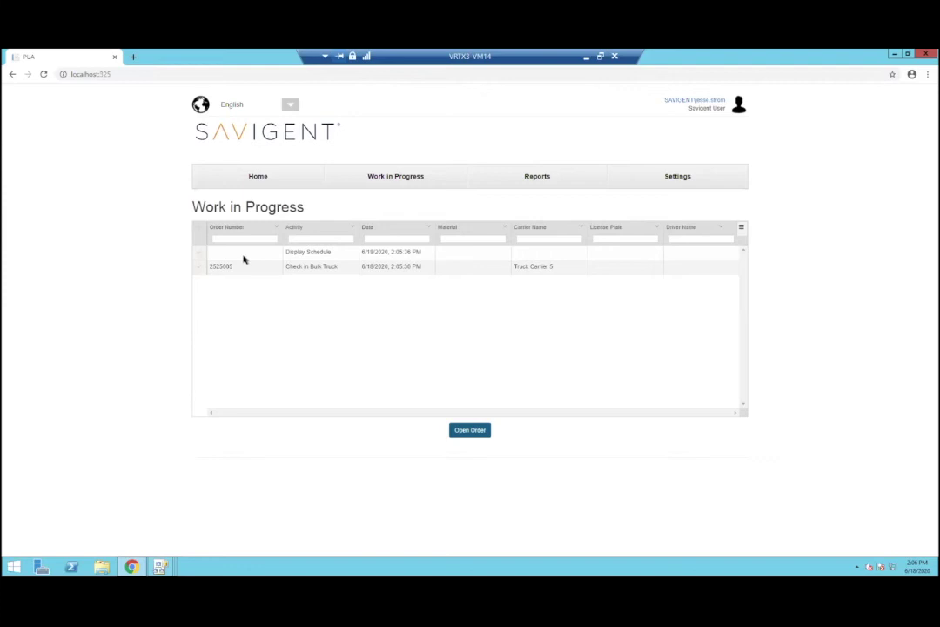
pyautogui.moveTo(227, 54)
pyautogui.mouseDown()
pyautogui.moveTo(218, 131)
pyautogui.moveTo(241, 182)
pyautogui.moveTo(209, 50)
pyautogui.mouseUp()
pyautogui.click(197, 268)
# Step: Check in order 2525005 with the driver's name and licence plate 23423, then return to Work in Progress
pyautogui.click(463, 430)
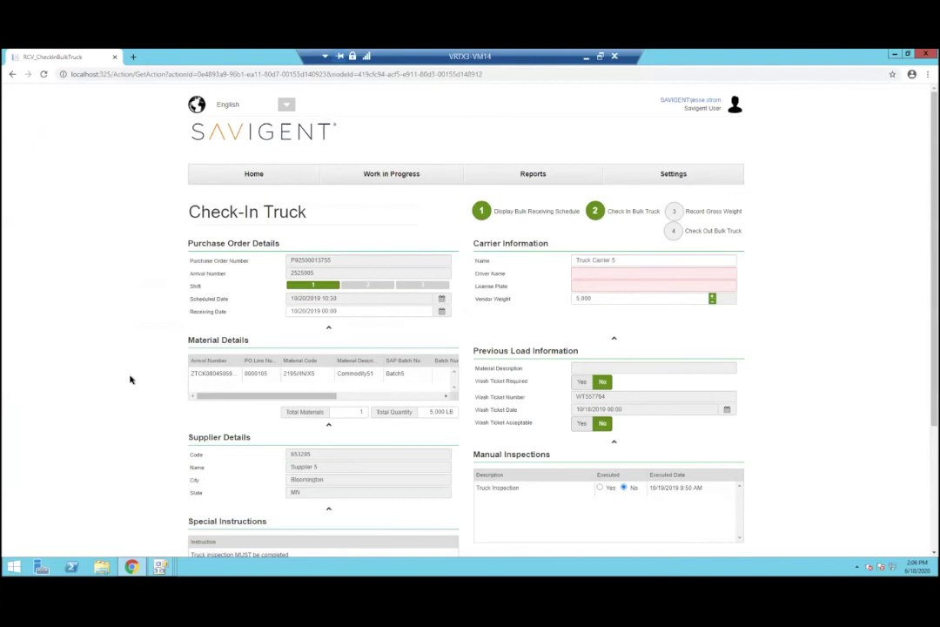
pyautogui.click(626, 275)
pyautogui.write('Jesse')
pyautogui.press('Tab')
pyautogui.write('23423')
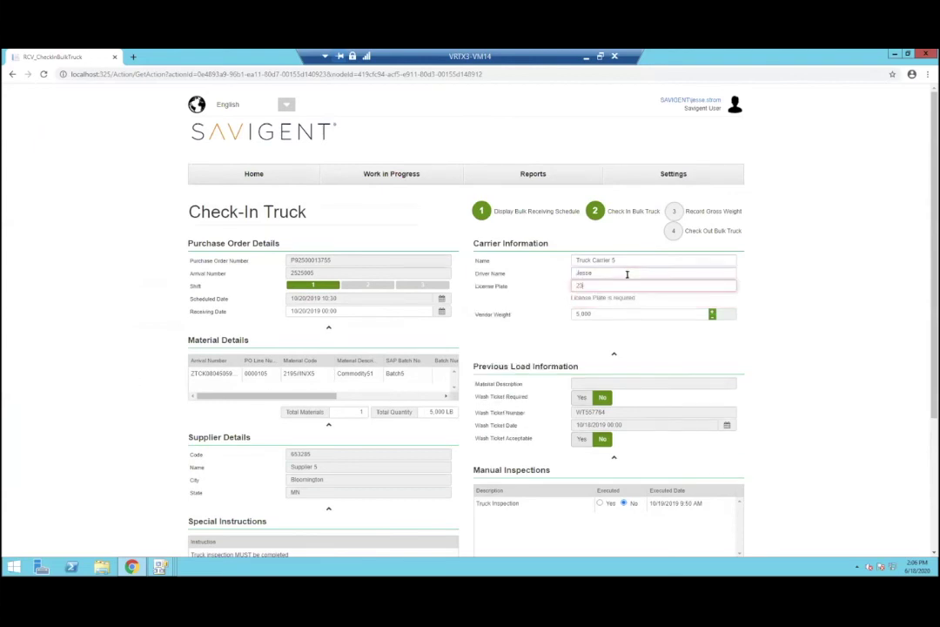
pyautogui.scroll(-2, 791, 430)
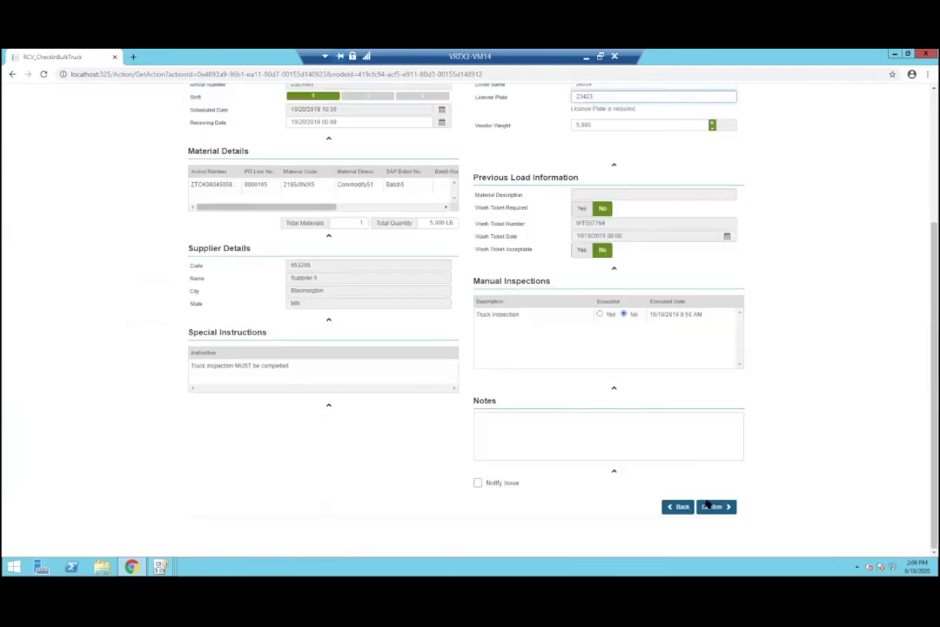
pyautogui.click(710, 505)
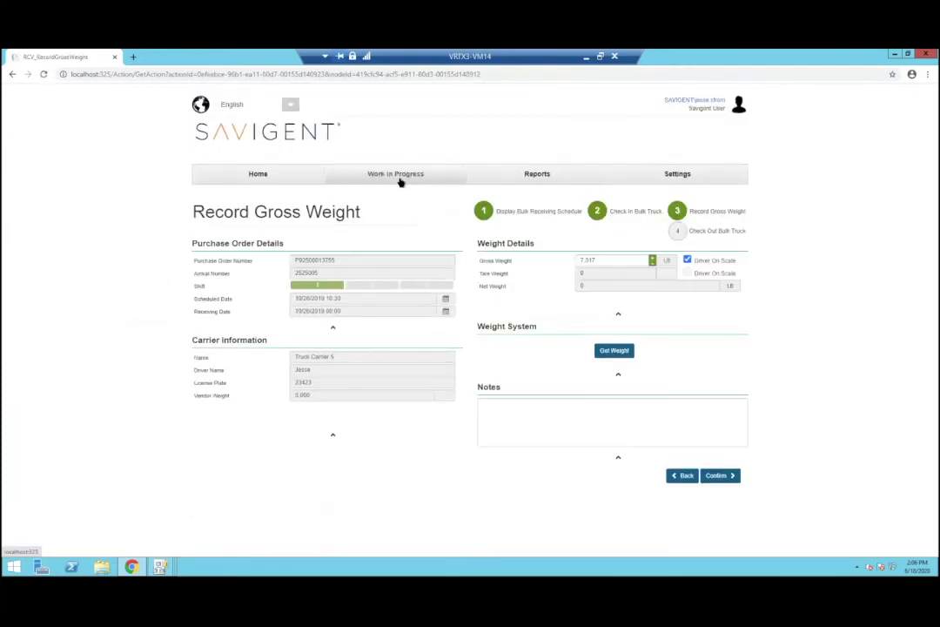
pyautogui.click(399, 182)
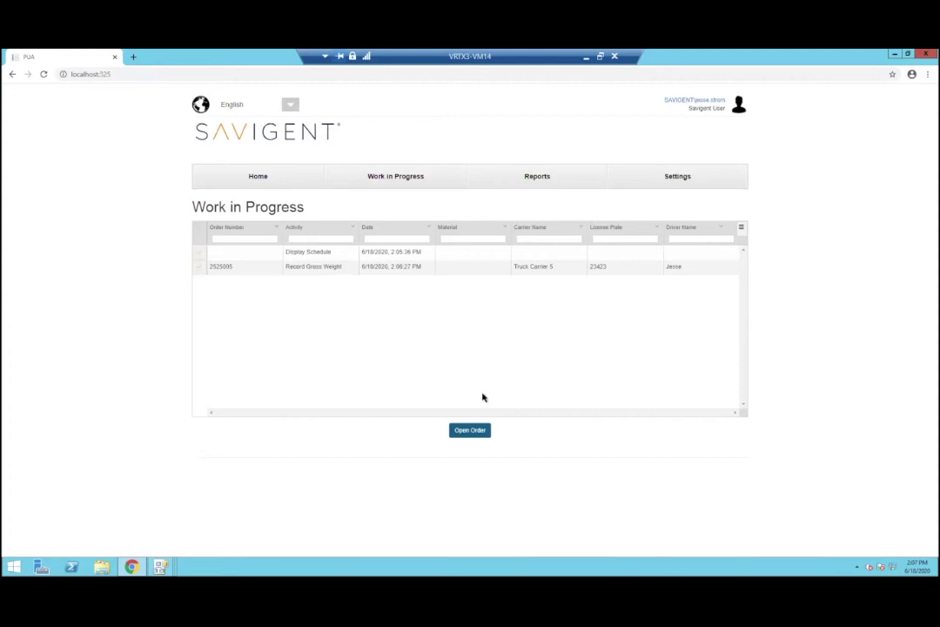
pyautogui.moveTo(162, 566)
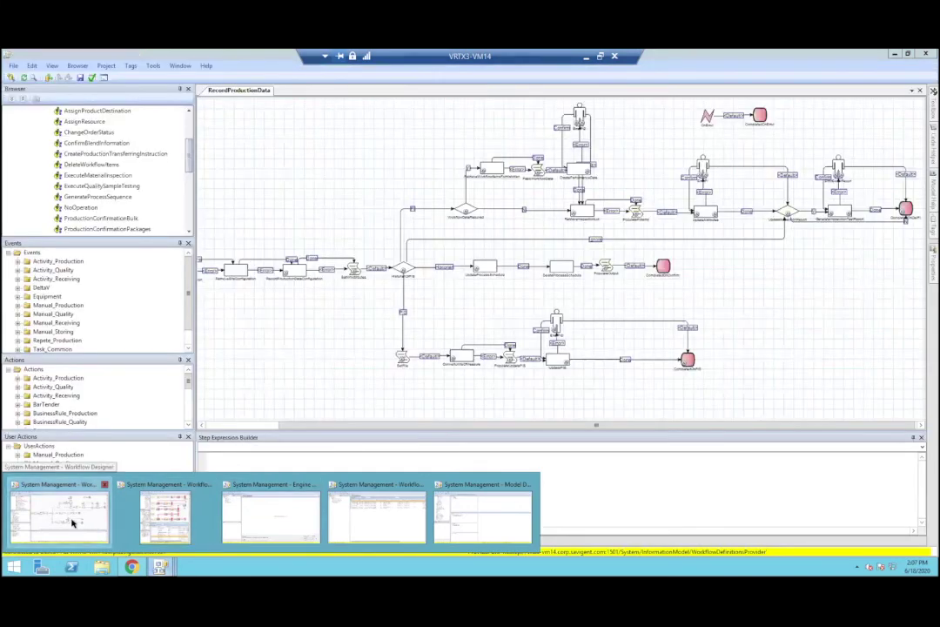
# Step: Bring the Workflow Designer's RecordProductionData diagram to the front and open the Project menu
pyautogui.click(70, 522)
pyautogui.moveTo(265, 427); pyautogui.dragTo(283, 394)
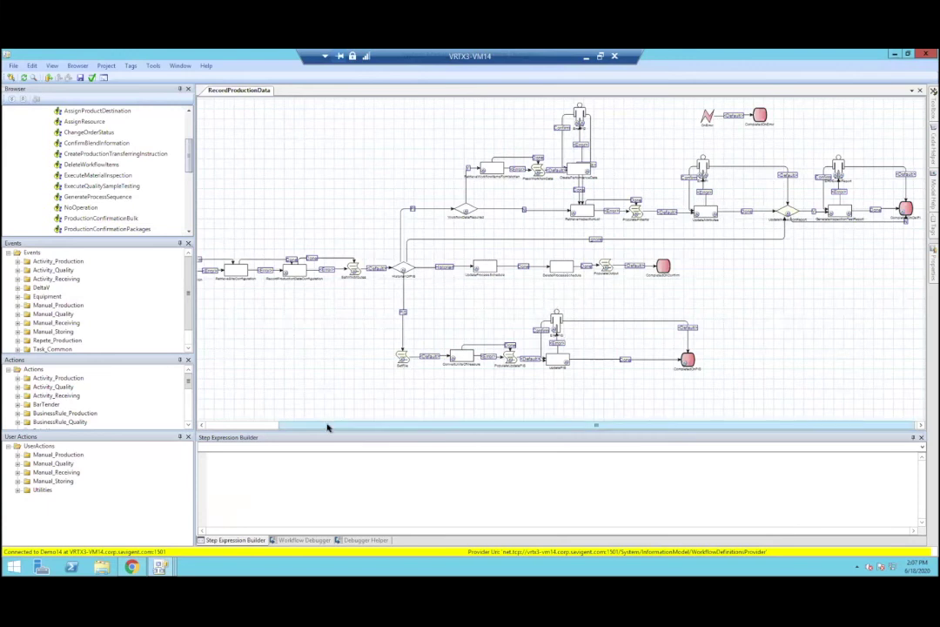
pyautogui.click(106, 66)
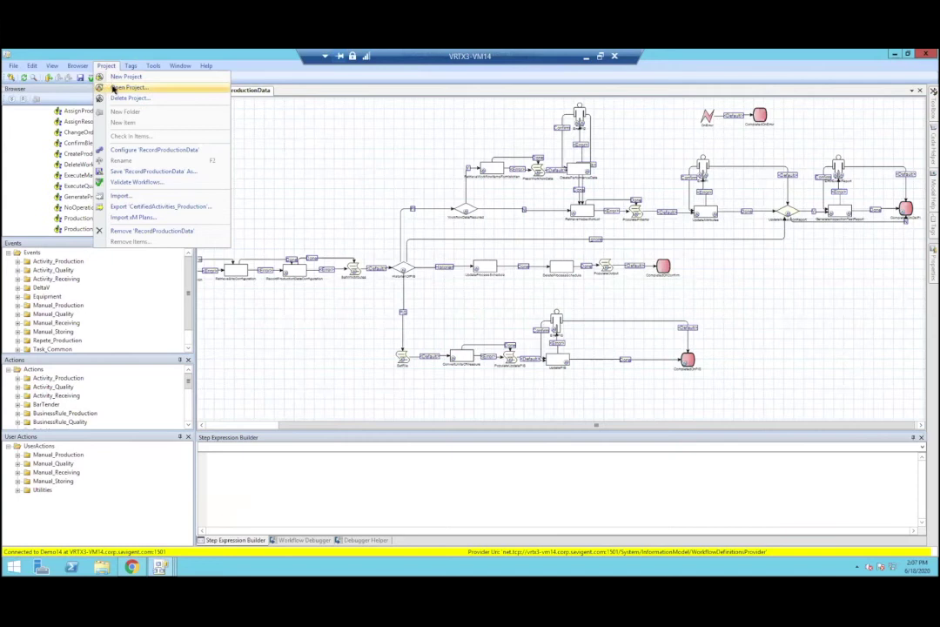
# Step: Glance at the existing projects list, then start creating a new project
pyautogui.click(100, 87)
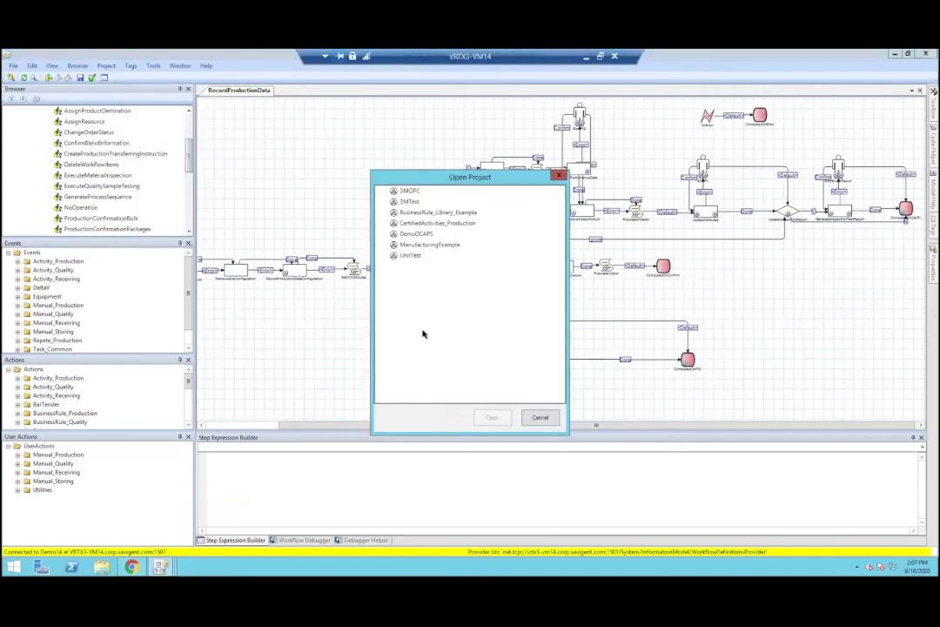
pyautogui.press('Escape')
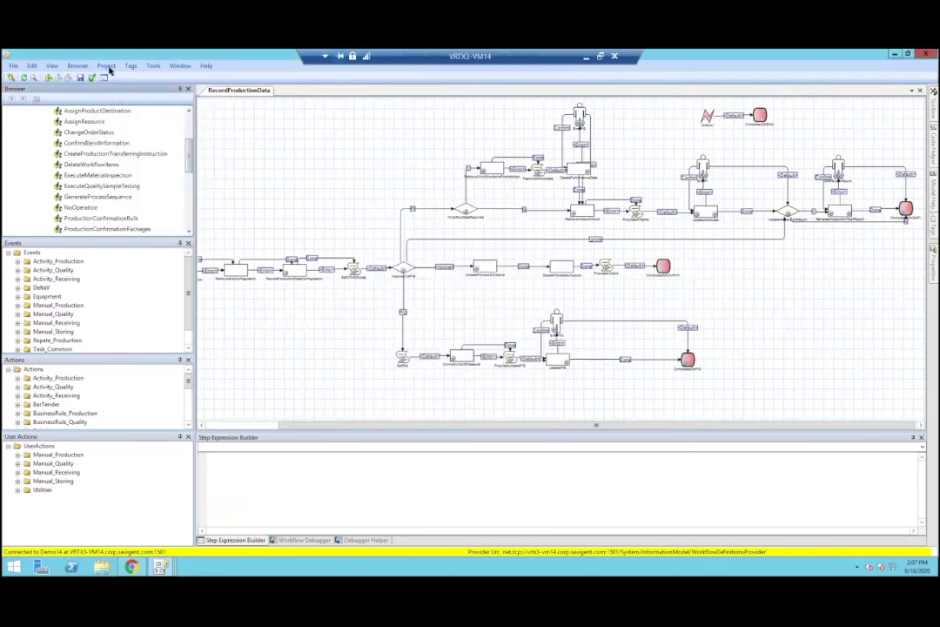
pyautogui.click(106, 66)
pyautogui.click(112, 77)
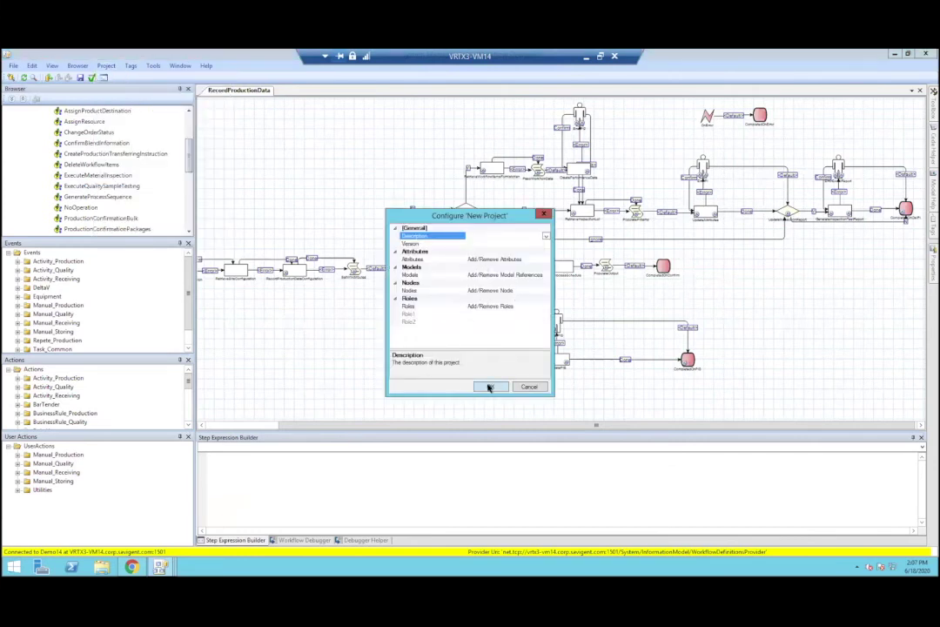
# Step: Add Manual_Production_Bld_1 as a model reference for the new project
pyautogui.click(541, 275)
pyautogui.click(543, 275)
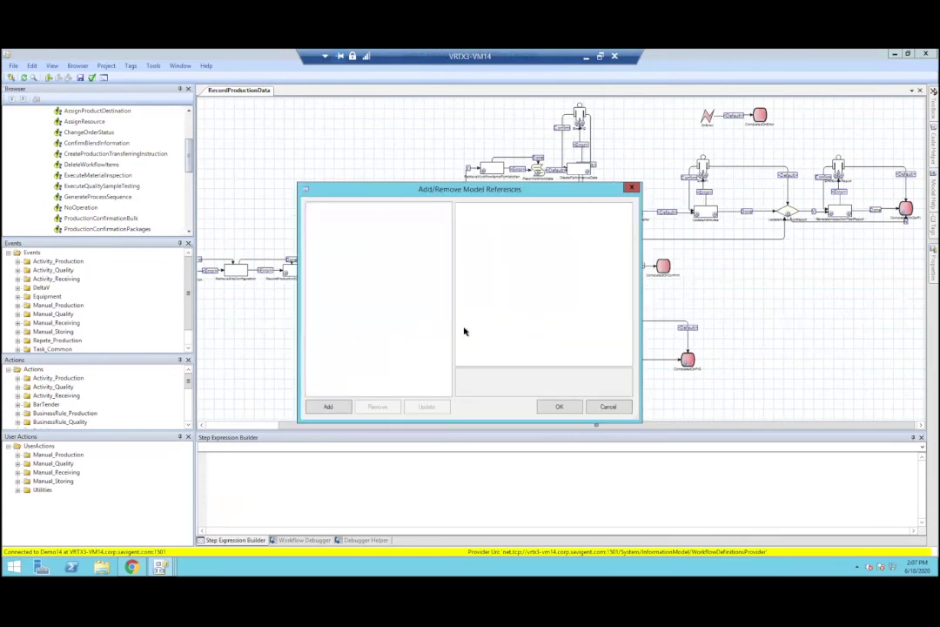
pyautogui.click(322, 408)
pyautogui.click(310, 266)
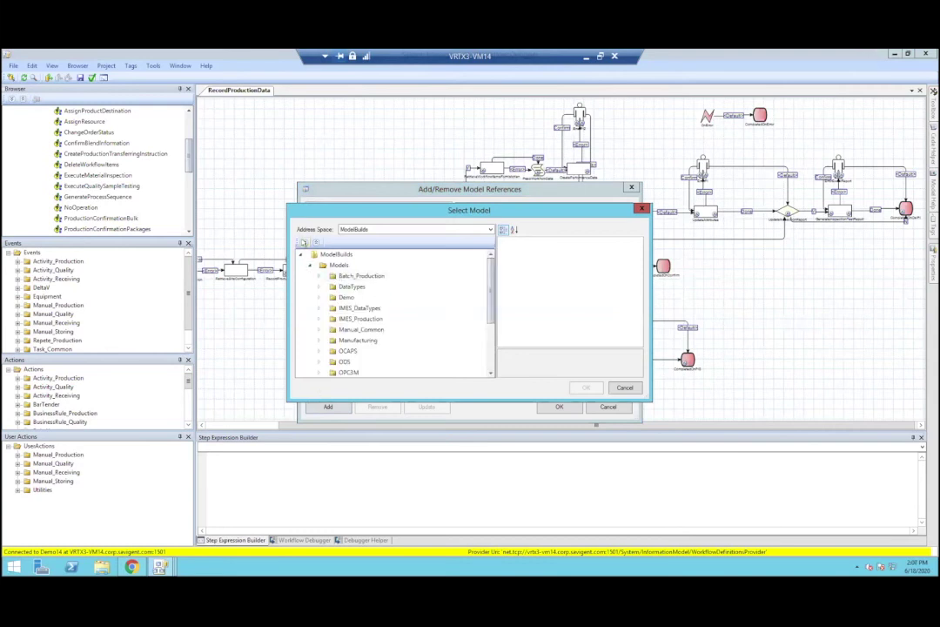
pyautogui.moveTo(492, 268); pyautogui.dragTo(493, 302)
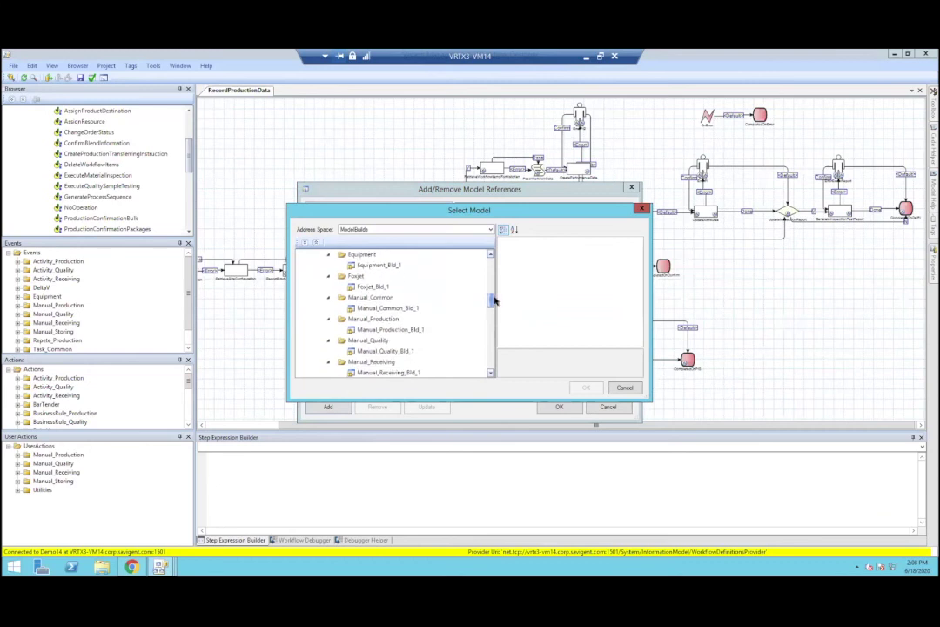
pyautogui.click(392, 329)
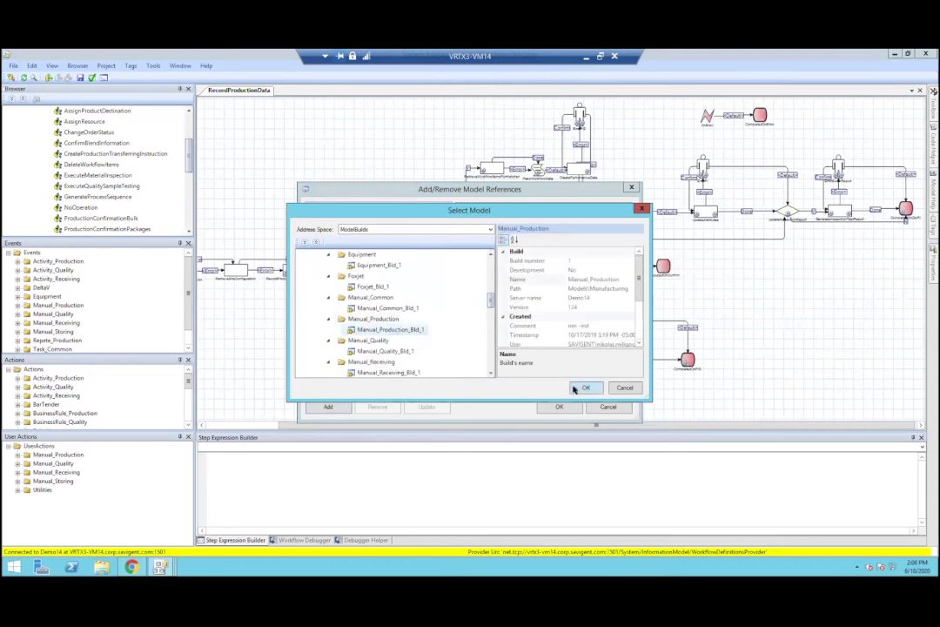
pyautogui.click(585, 387)
# Step: Add the Activity_Production build as a second model reference and accept the references
pyautogui.click(324, 405)
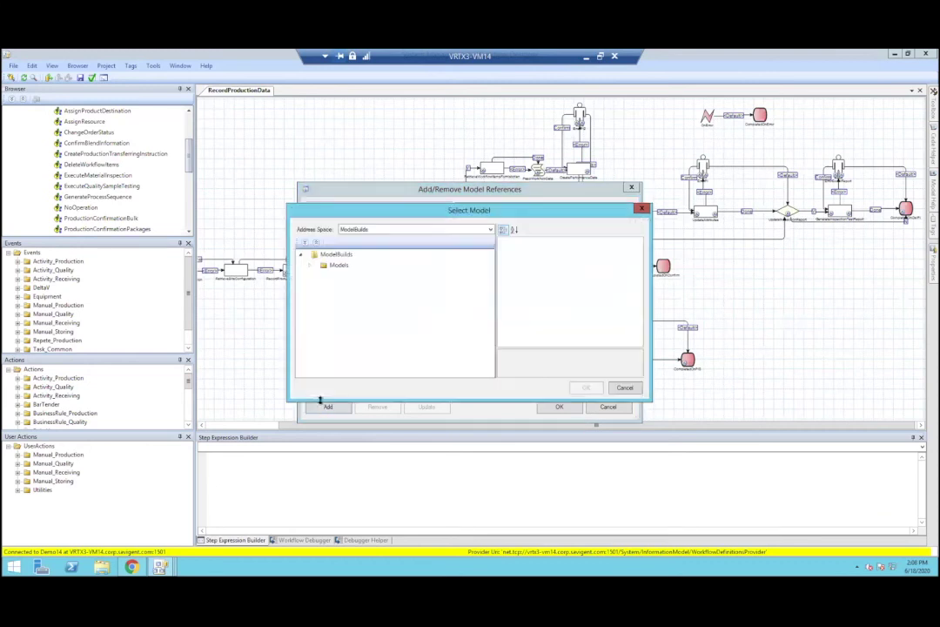
pyautogui.click(310, 264)
pyautogui.moveTo(491, 262); pyautogui.dragTo(492, 277)
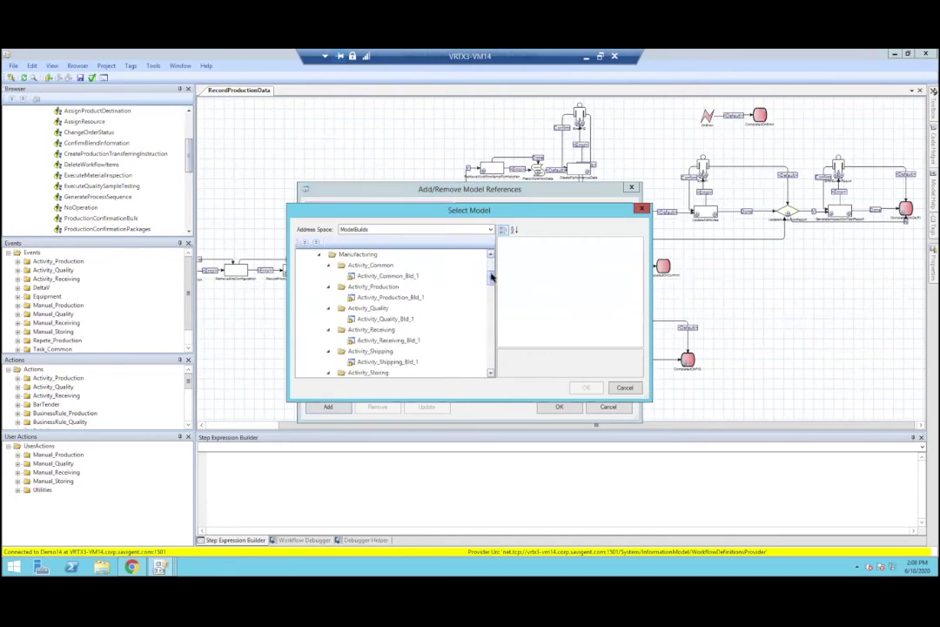
pyautogui.click(402, 298)
pyautogui.click(577, 389)
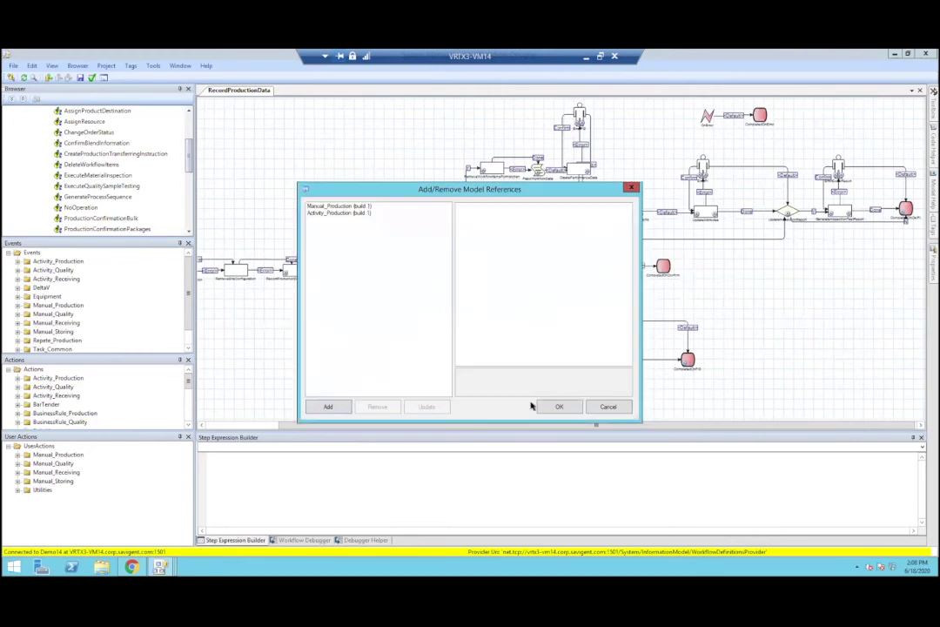
pyautogui.click(549, 407)
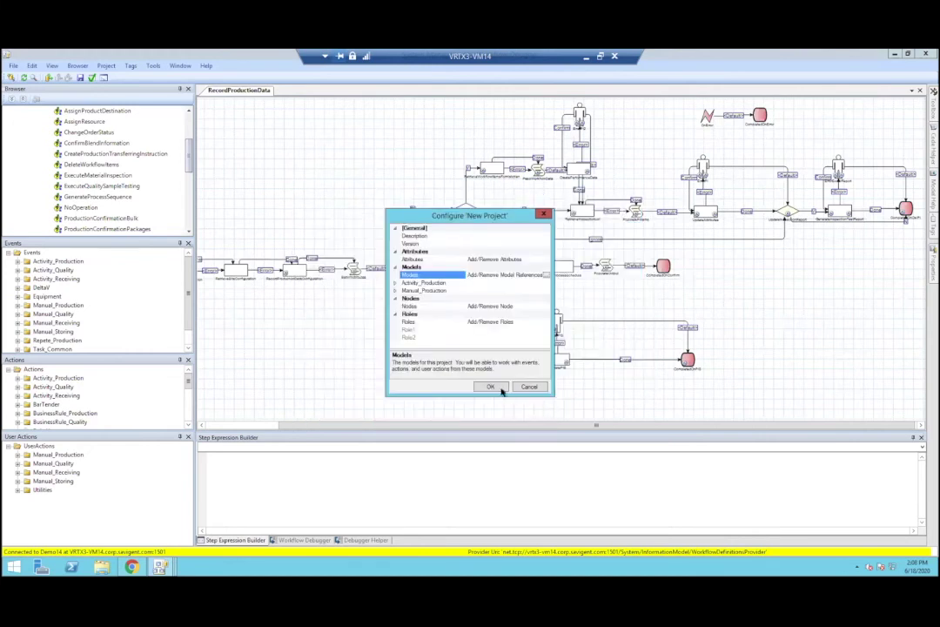
# Step: Finish the new project configuration and save it as the MixingProduction project
pyautogui.click(492, 386)
pyautogui.click(465, 395)
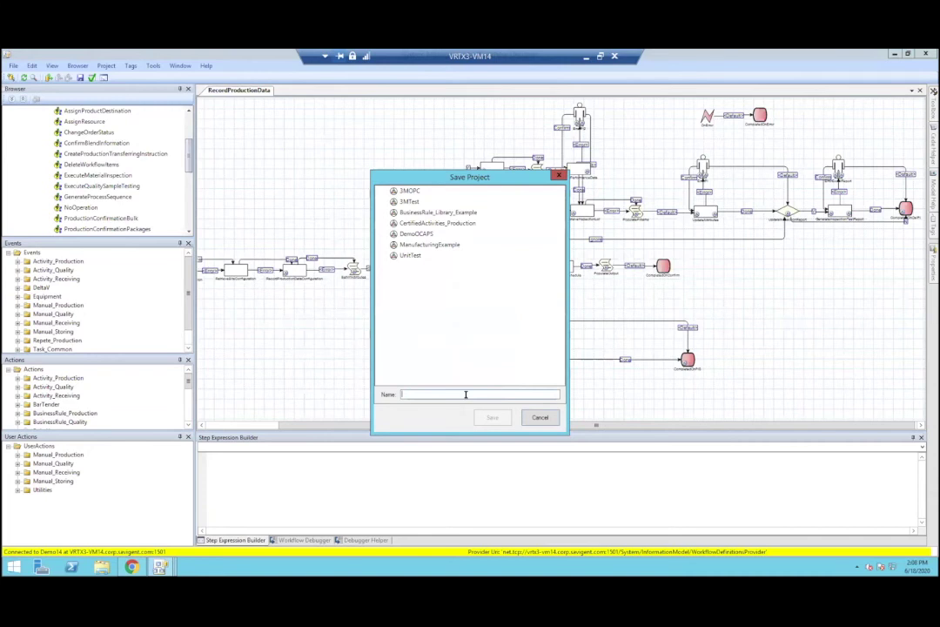
pyautogui.write('MixingProcess')
pyautogui.press('Return')
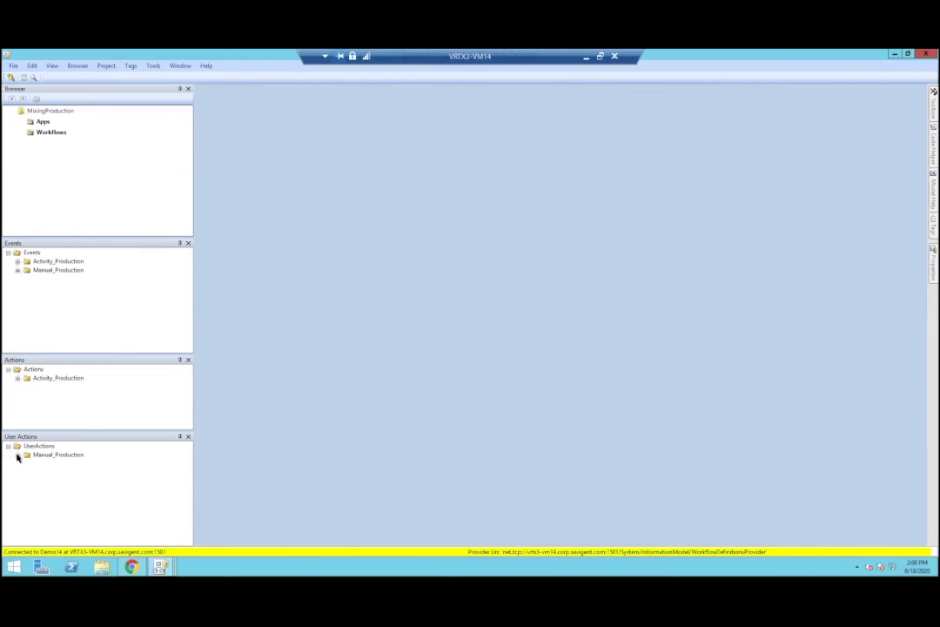
# Step: Expand the Activity_Production and Manual_Production events, actions and user actions trees
pyautogui.click(16, 456)
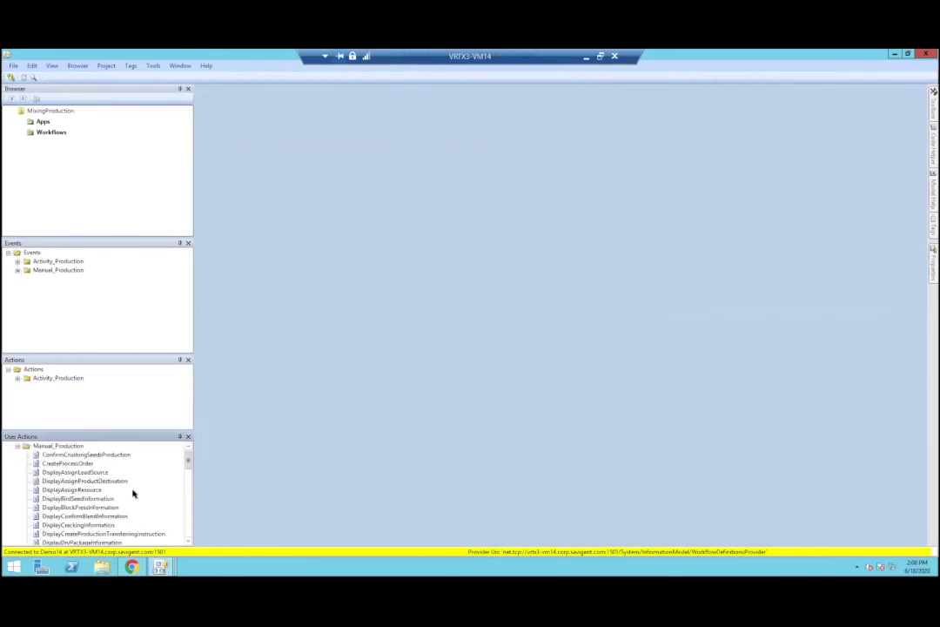
pyautogui.click(18, 261)
pyautogui.scroll(-2, 119, 293)
pyautogui.scroll(2, 120, 292)
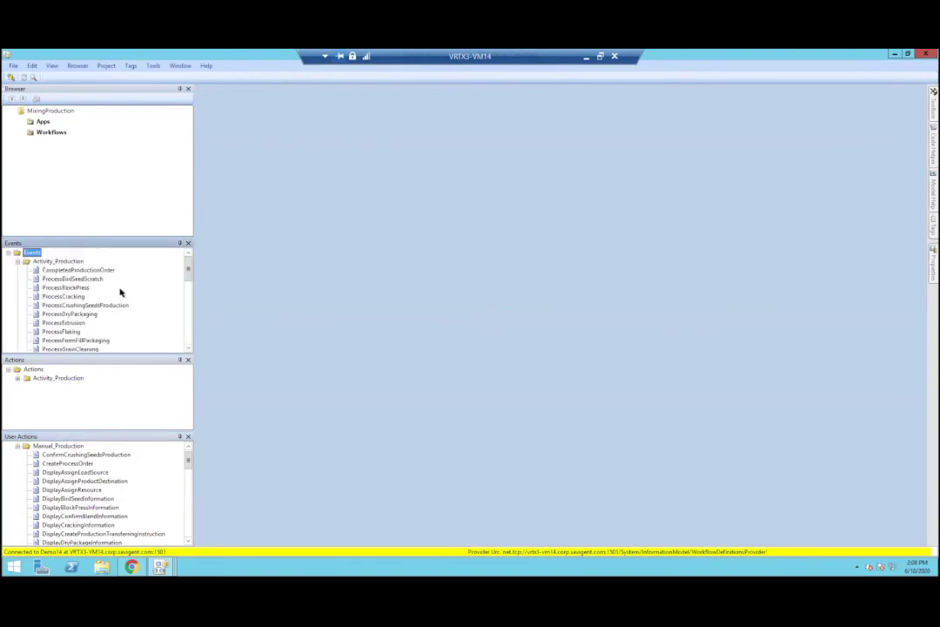
pyautogui.scroll(-10, 101, 322)
pyautogui.scroll(-1, 98, 324)
pyautogui.click(18, 340)
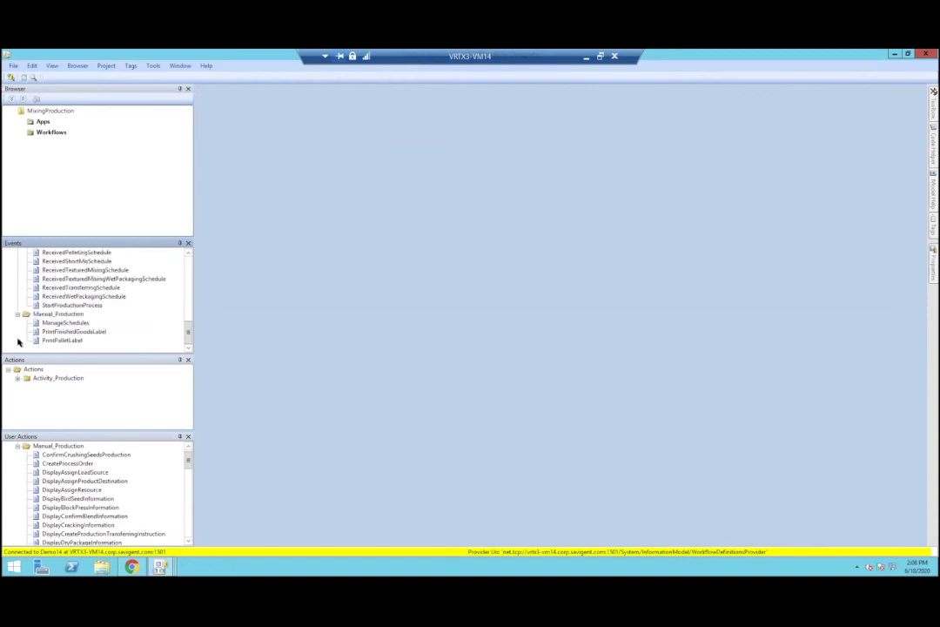
pyautogui.scroll(10, 95, 330)
pyautogui.click(18, 378)
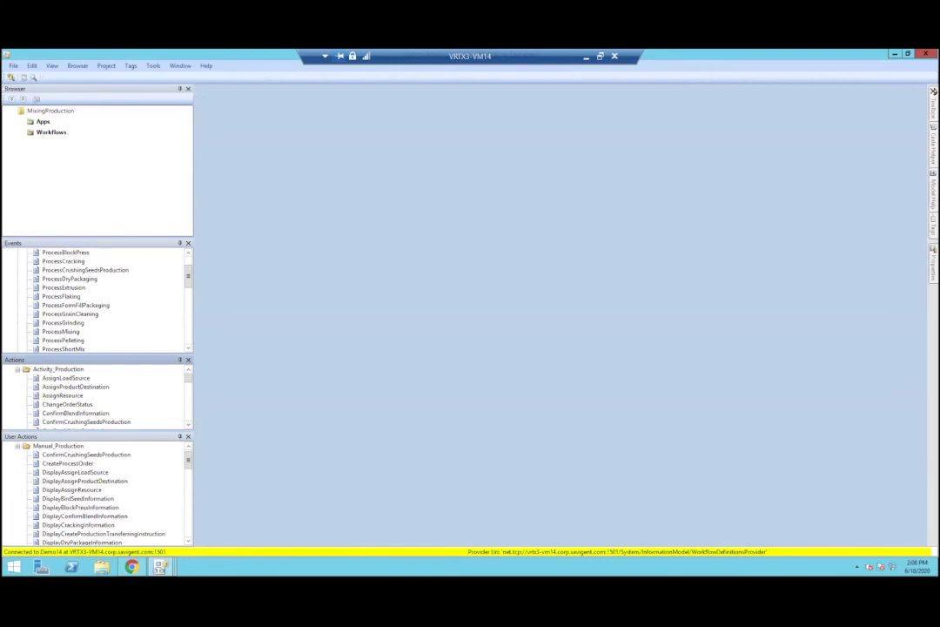
# Step: Create a new workflow in the Workflows folder and name it Mixing
pyautogui.rightClick(54, 131)
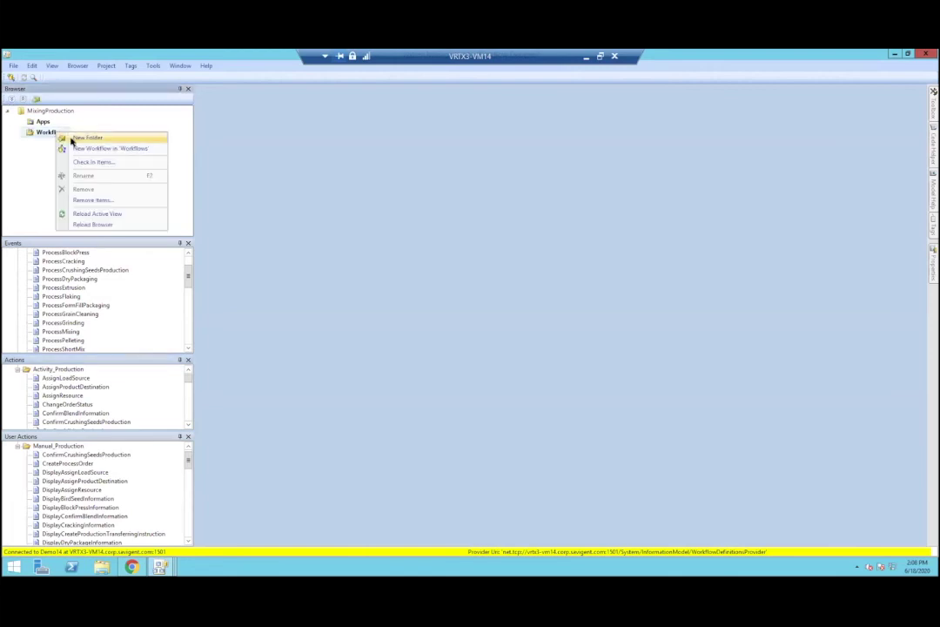
pyautogui.click(78, 148)
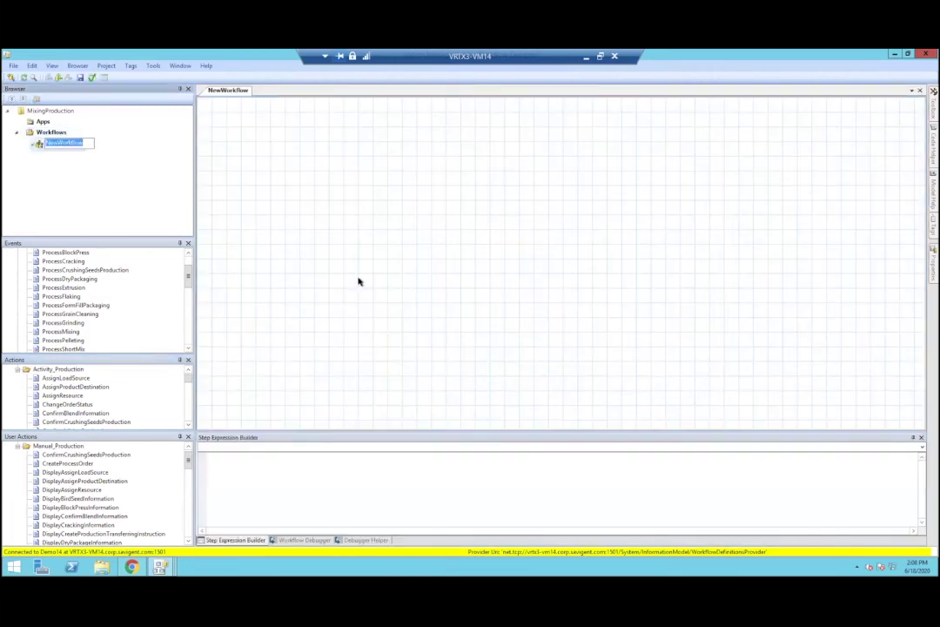
pyautogui.write('Mixing')
pyautogui.press('Return')
# Step: Place the ProcessMixing event and the CreateTransferInstructions and ConfirmShortMixProduction actions on the canvas
pyautogui.click(17, 261)
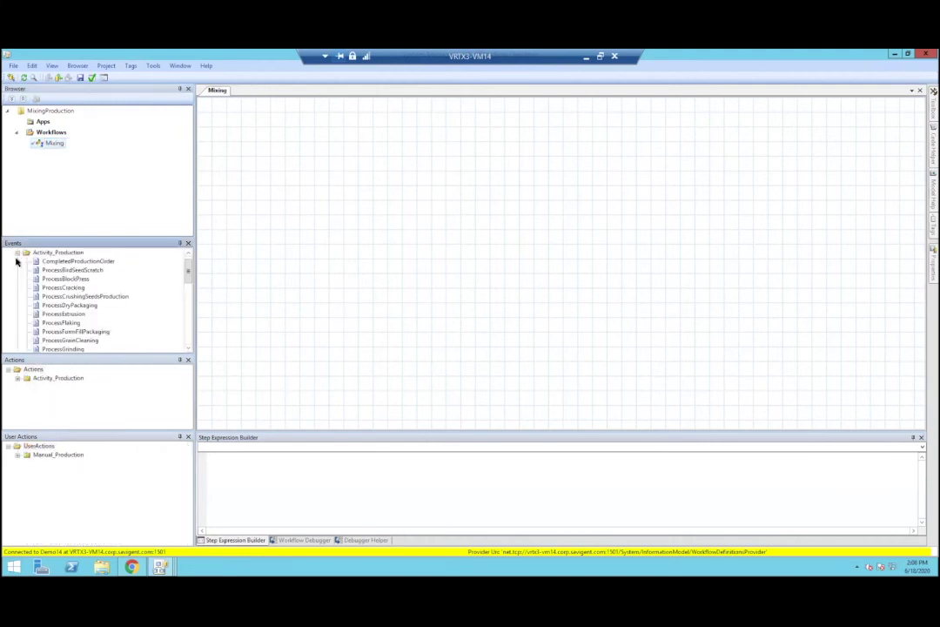
pyautogui.moveTo(187, 271); pyautogui.dragTo(187, 281)
pyautogui.moveTo(62, 323); pyautogui.dragTo(343, 227)
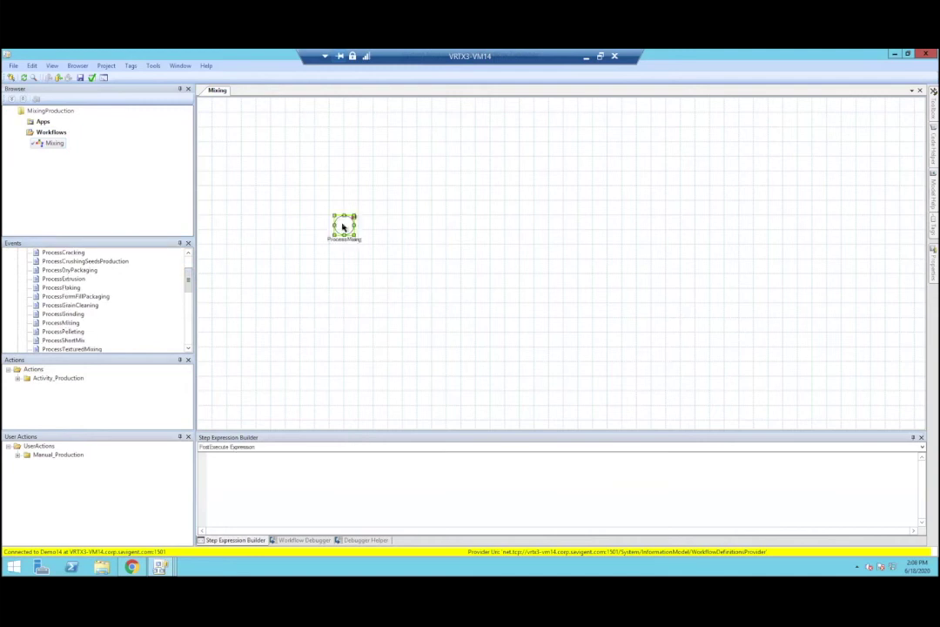
pyautogui.click(16, 380)
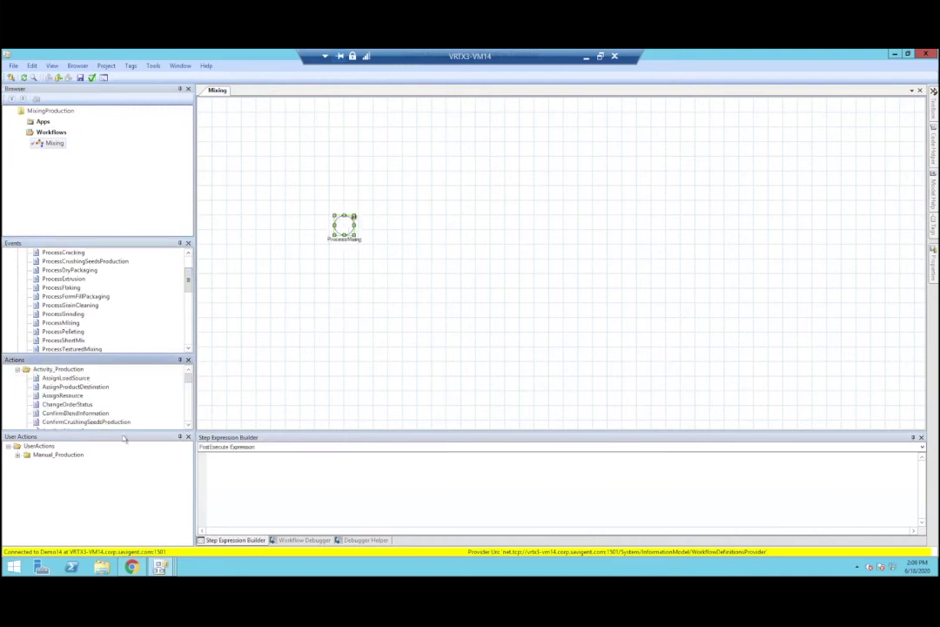
pyautogui.scroll(-2, 133, 404)
pyautogui.scroll(-2, 133, 402)
pyautogui.scroll(1, 130, 400)
pyautogui.moveTo(403, 254); pyautogui.dragTo(418, 230)
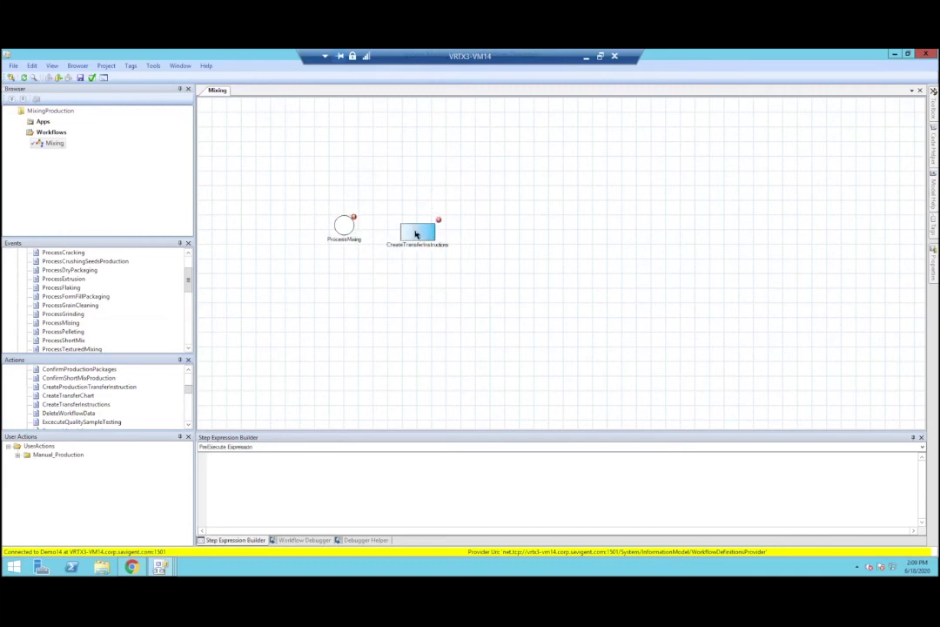
pyautogui.moveTo(101, 379); pyautogui.dragTo(468, 248)
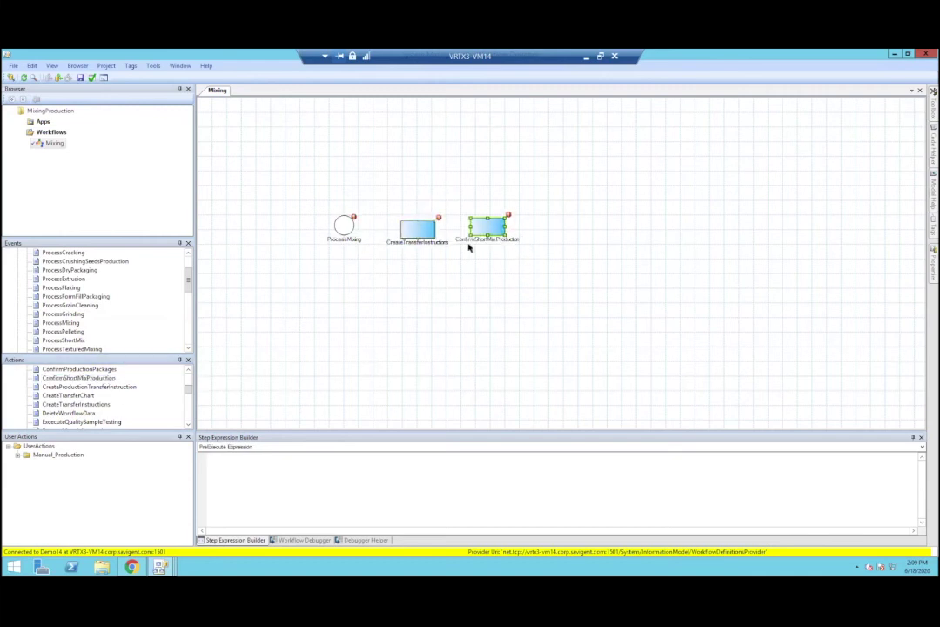
# Step: Add the DisplayTransferBulkInformation user action to the right of the actions and nudge it into place
pyautogui.click(18, 454)
pyautogui.scroll(-10, 102, 501)
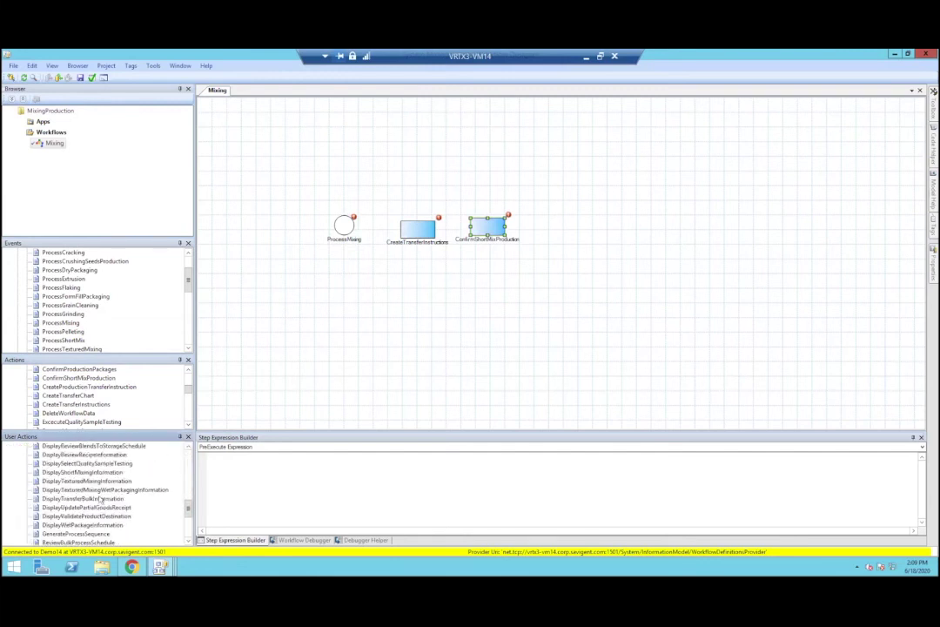
pyautogui.moveTo(574, 260); pyautogui.dragTo(575, 254)
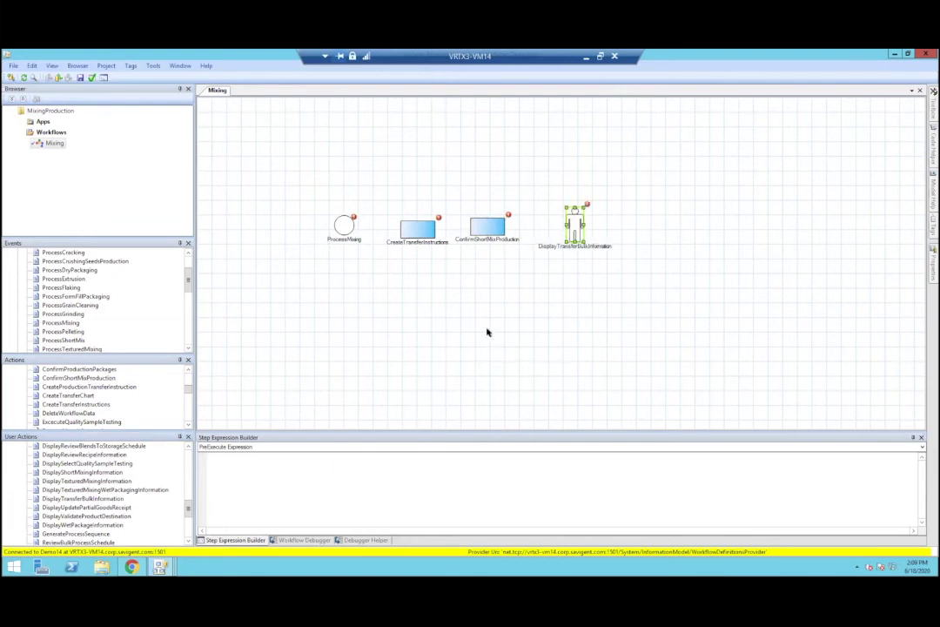
pyautogui.moveTo(567, 231); pyautogui.dragTo(558, 233)
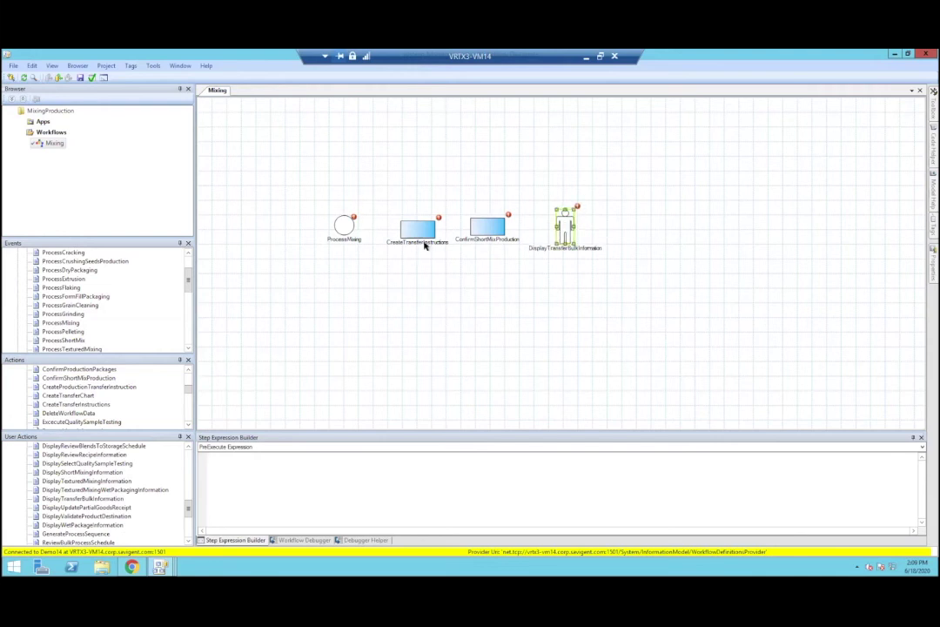
pyautogui.click(410, 228)
# Step: Drag a Decision element (Step1) from the Toolbox onto the Mixing canvas, then close the Mixing tab
pyautogui.click(932, 103)
pyautogui.click(914, 89)
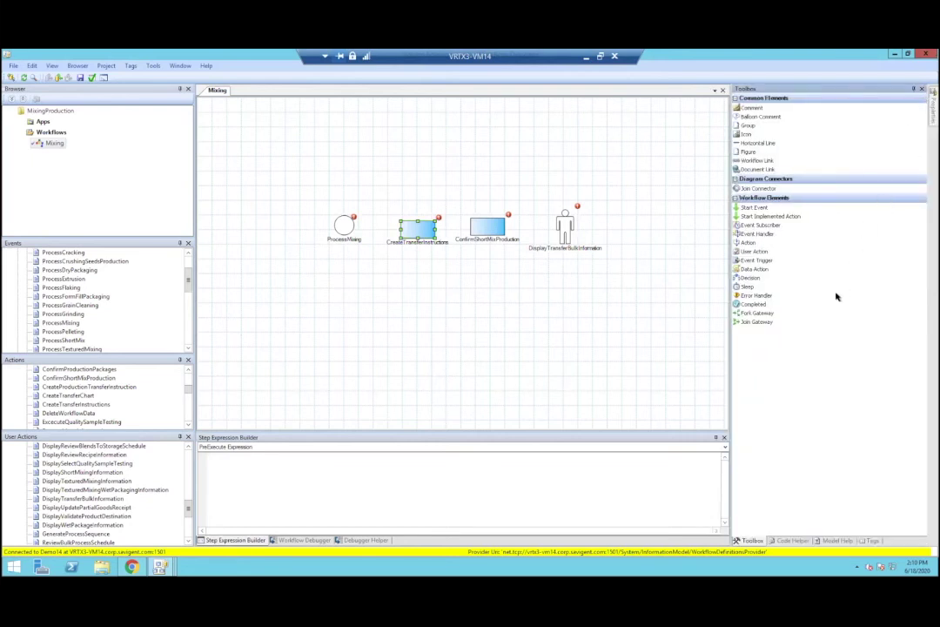
pyautogui.moveTo(747, 276); pyautogui.dragTo(492, 301)
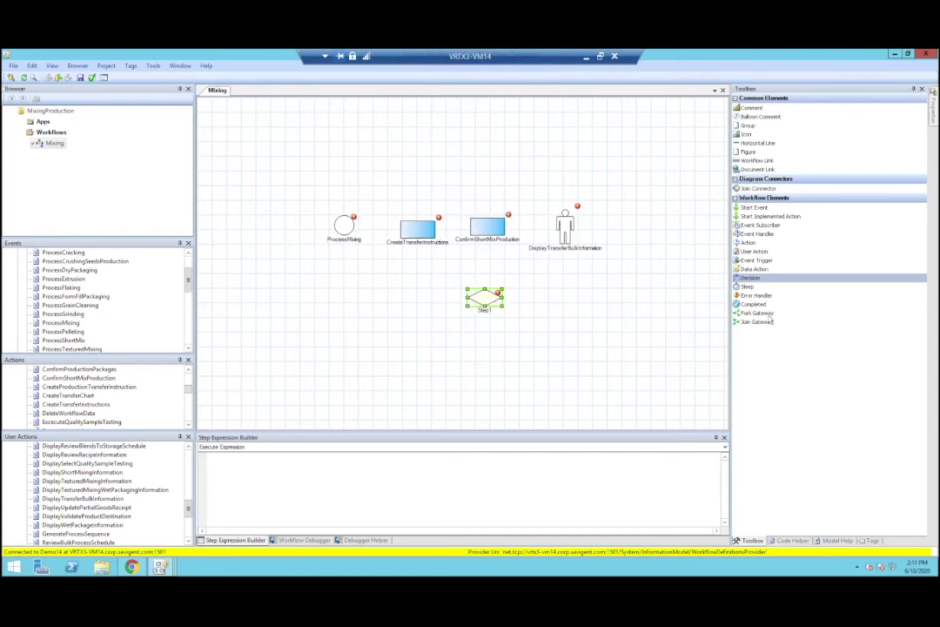
pyautogui.middleClick(212, 90)
# Step: Discard the Mixing workflow's unsaved changes and scroll the Events panel back to the top
pyautogui.click(481, 347)
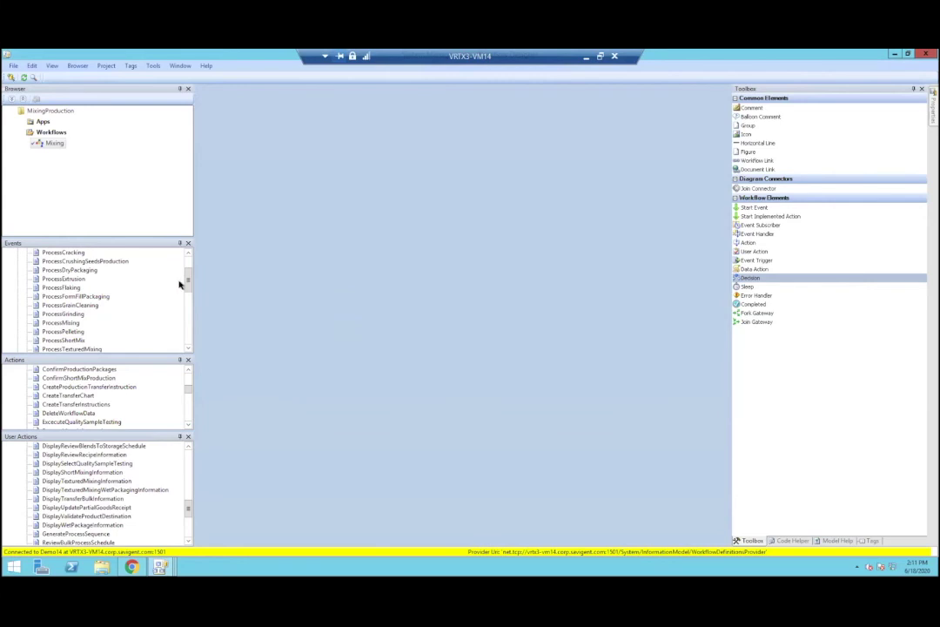
pyautogui.scroll(1, 189, 270)
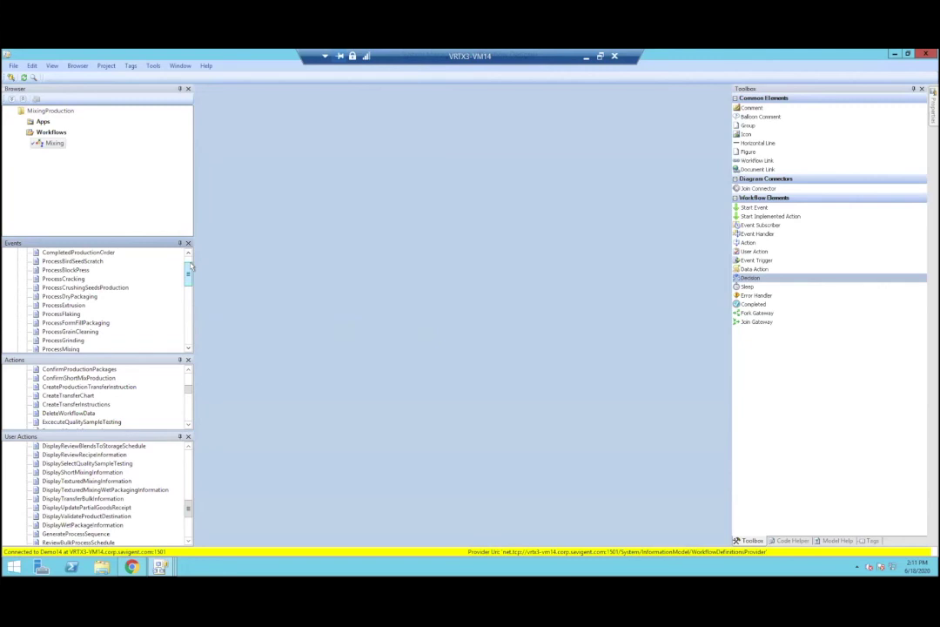
pyautogui.scroll(1, 189, 268)
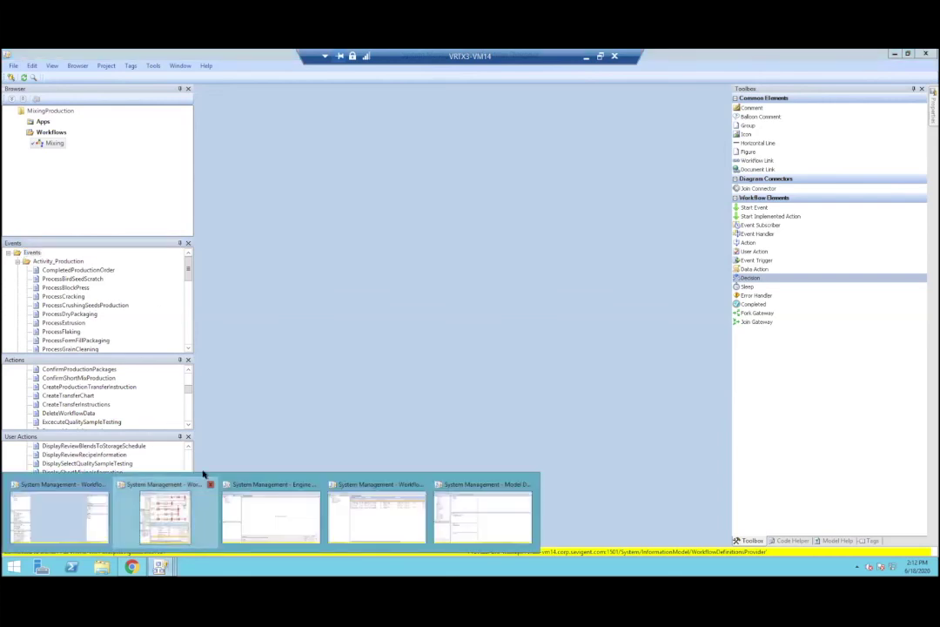
pyautogui.click(169, 514)
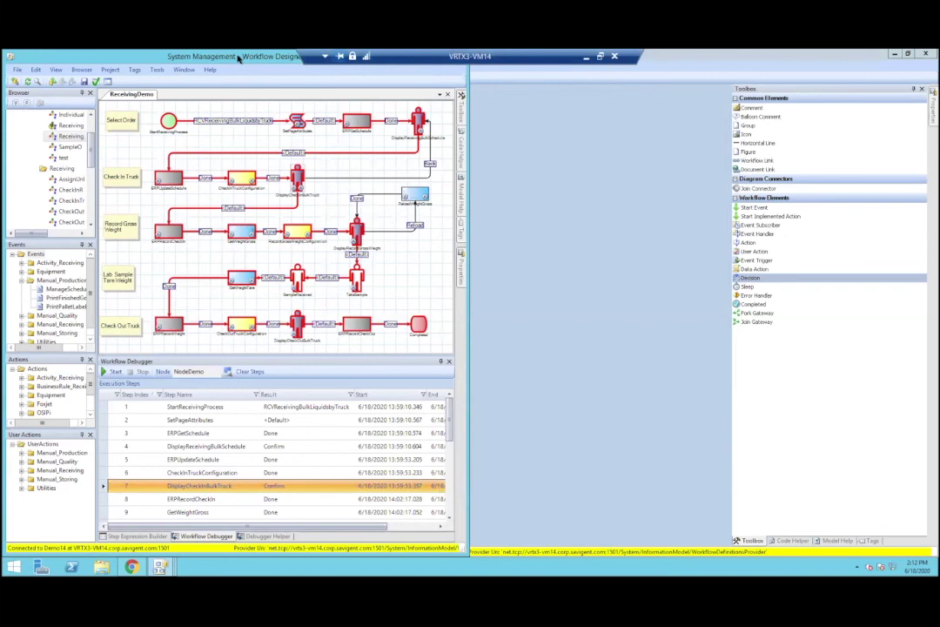
# Step: Maximize the ReceivingDemo designer to review its debugger steps from StartReceivingProcess onward
pyautogui.doubleClick(238, 57)
pyautogui.doubleClick(393, 84)
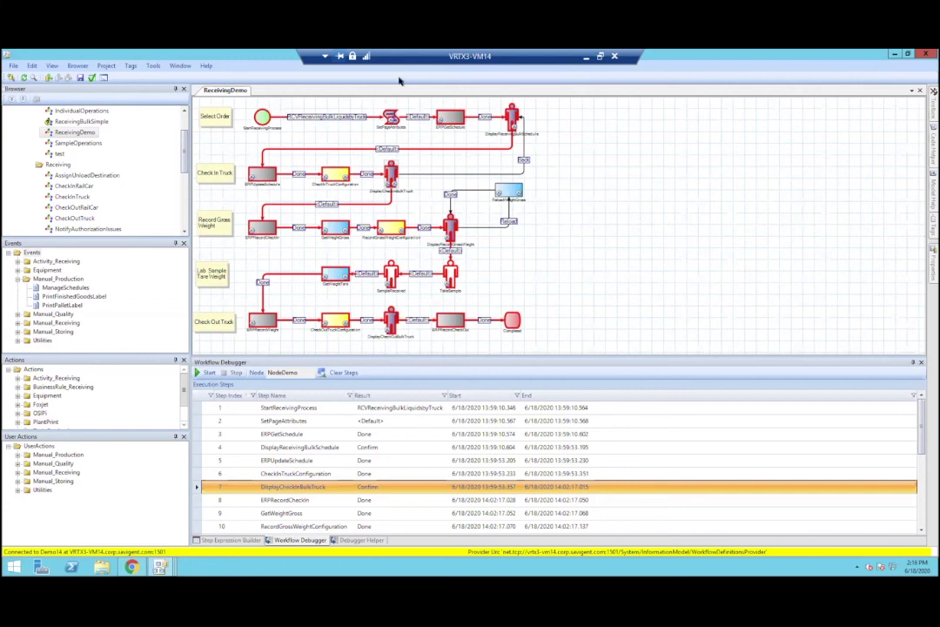
pyautogui.moveTo(160, 565)
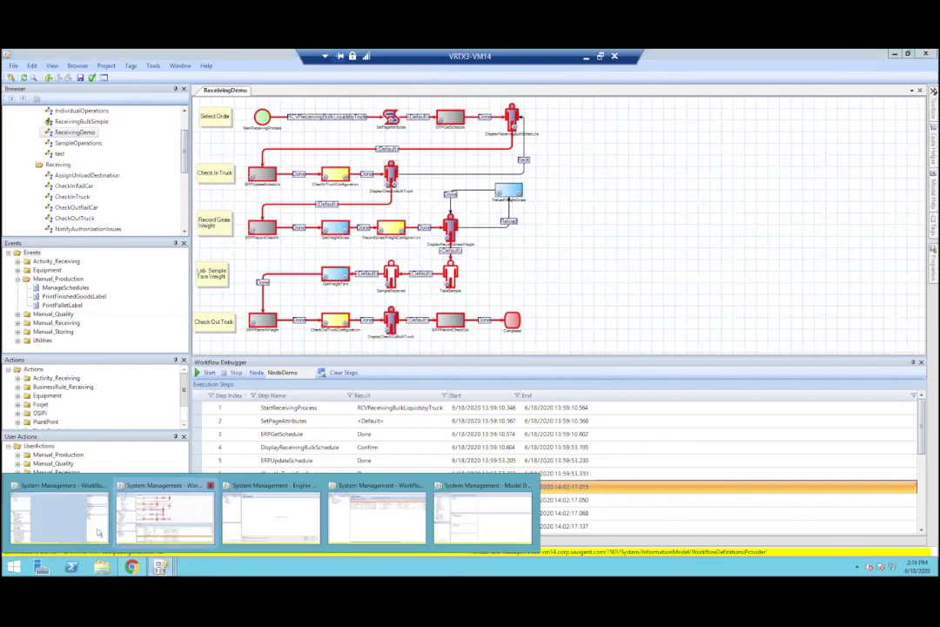
pyautogui.click(271, 518)
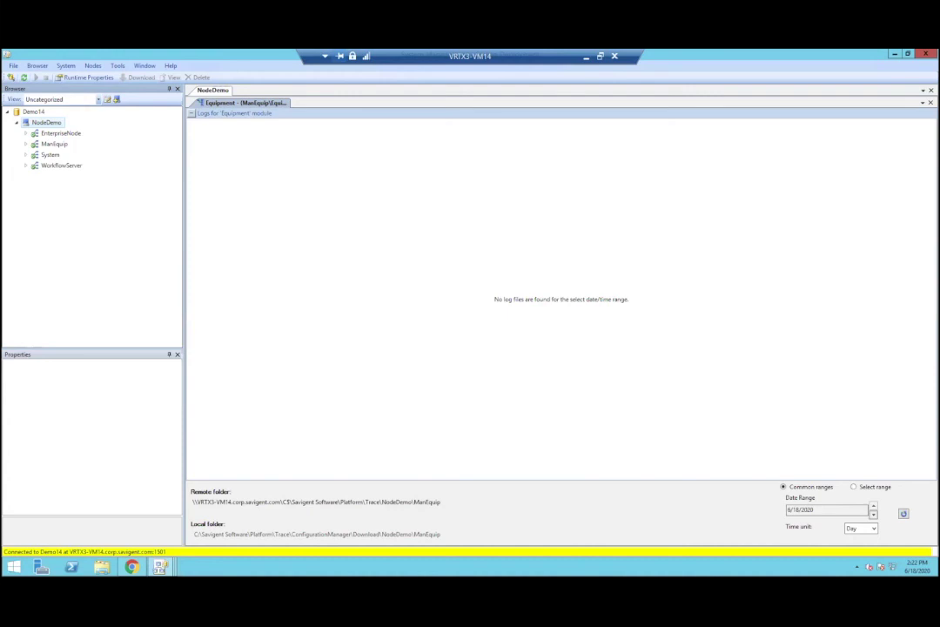
# Step: Right-click the taskbar to start opening Task Manager
pyautogui.rightClick(254, 564)
pyautogui.click(277, 531)
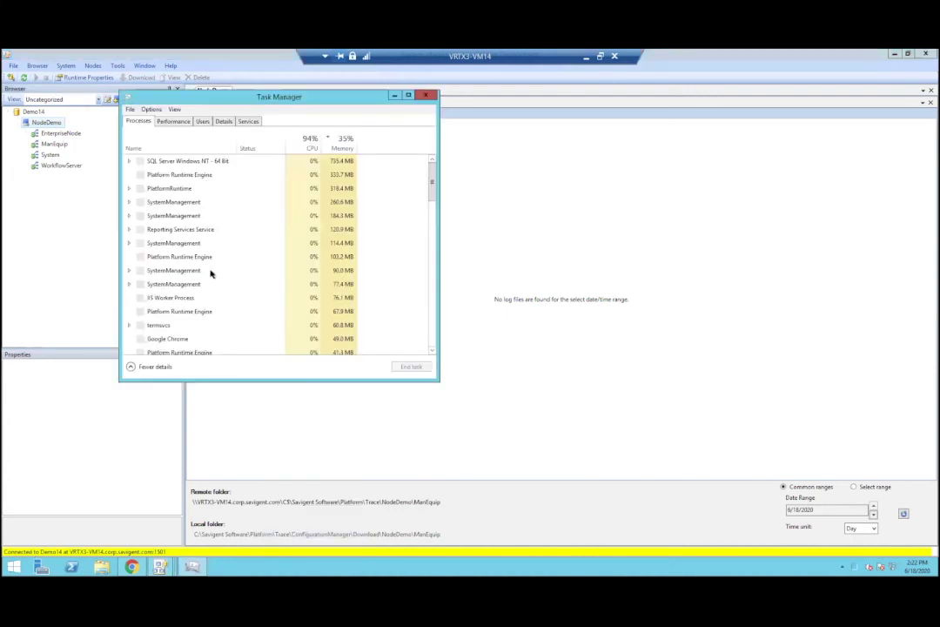
pyautogui.click(177, 122)
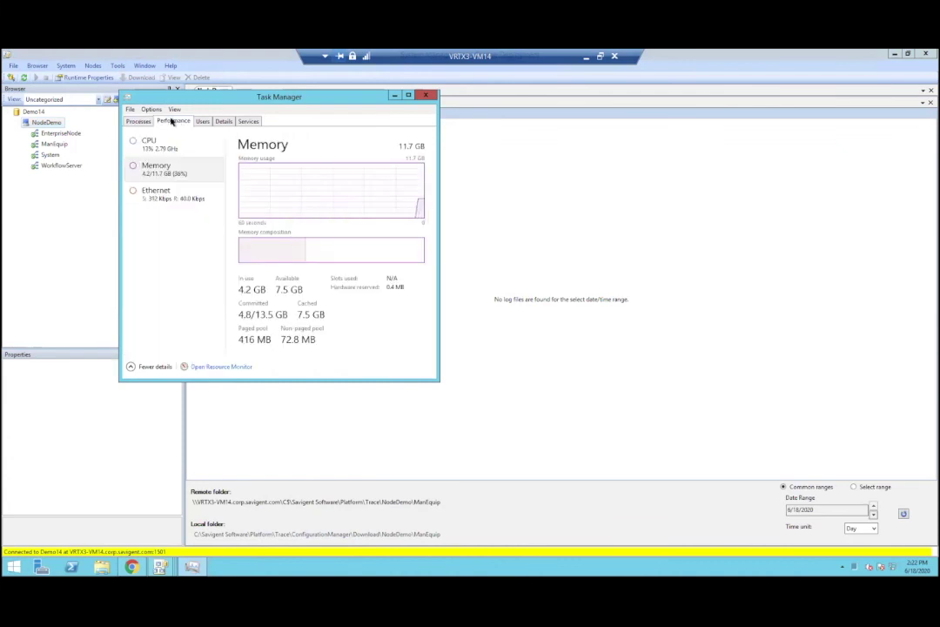
pyautogui.click(141, 122)
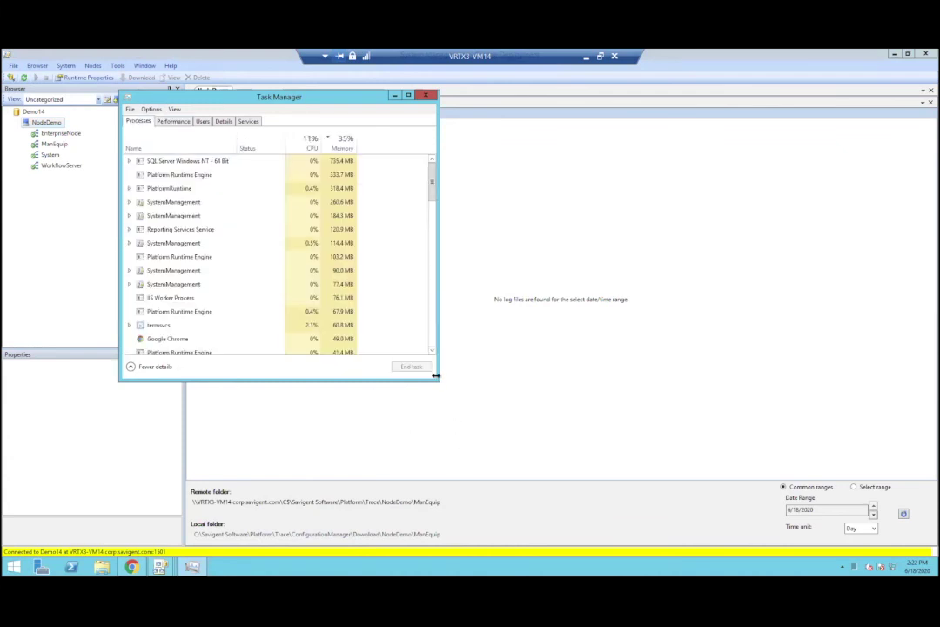
pyautogui.moveTo(439, 383); pyautogui.dragTo(692, 513)
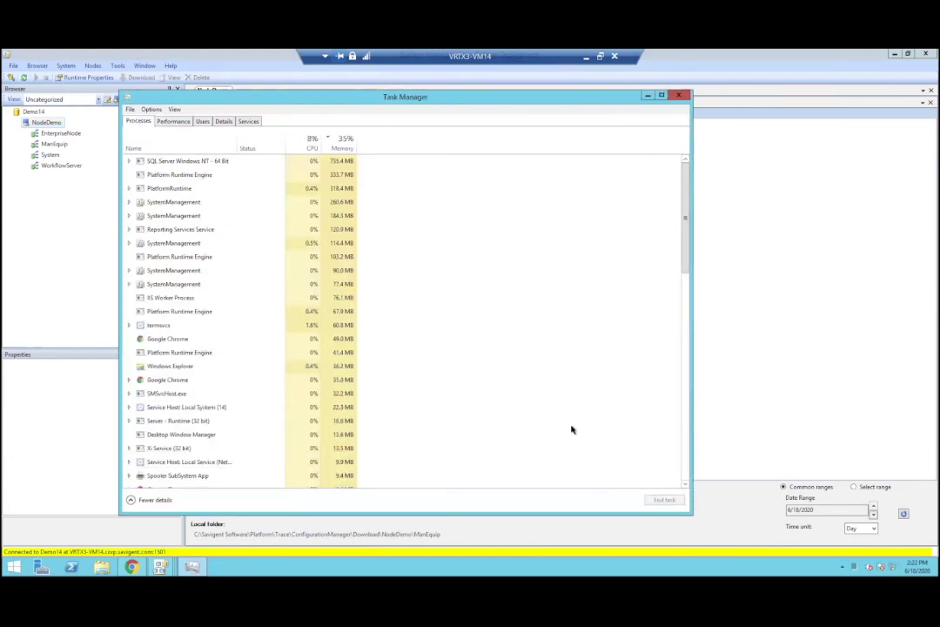
pyautogui.click(197, 146)
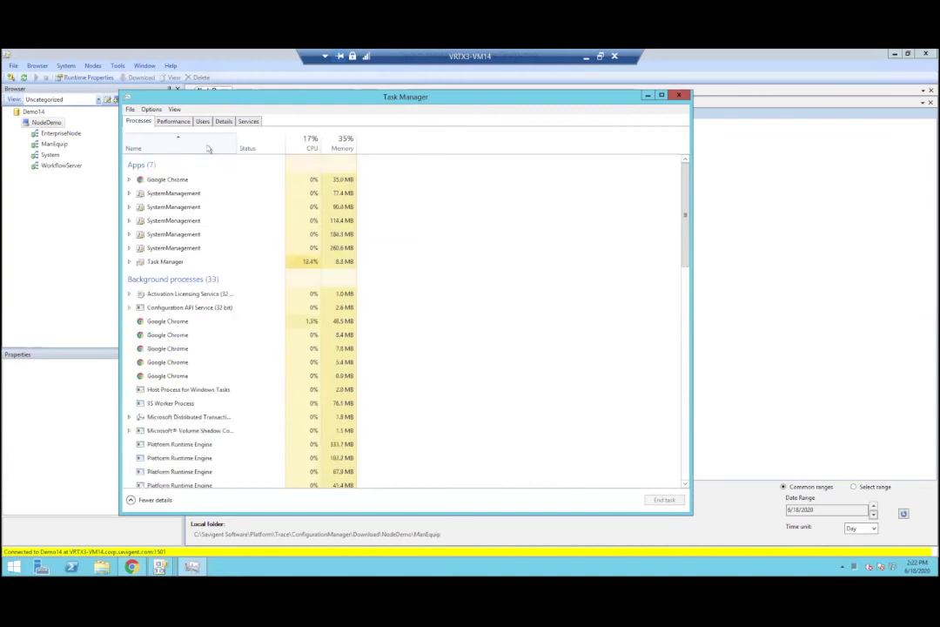
pyautogui.rightClick(257, 148)
pyautogui.click(241, 446)
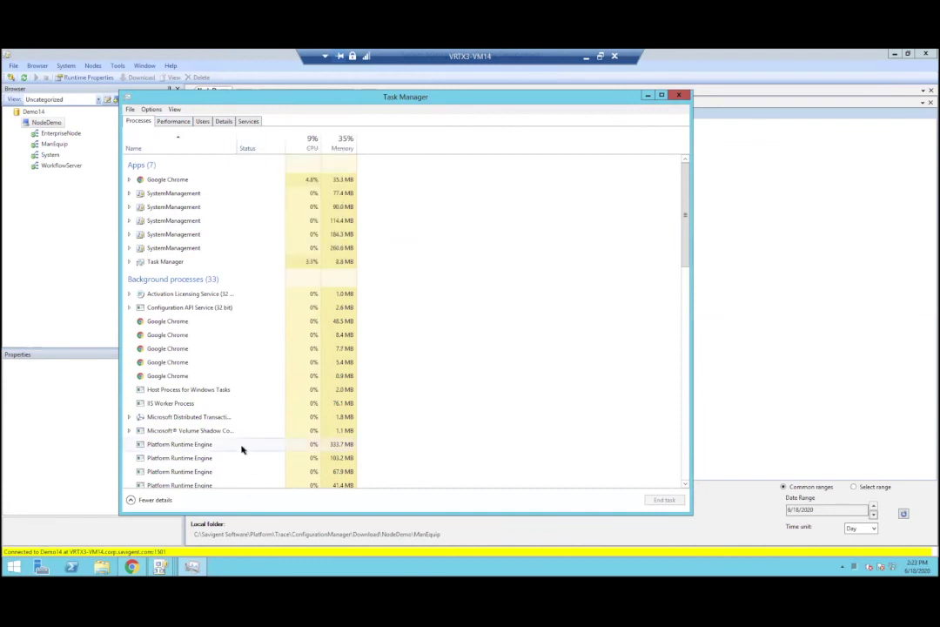
pyautogui.scroll(-1, 240, 454)
pyautogui.click(228, 444)
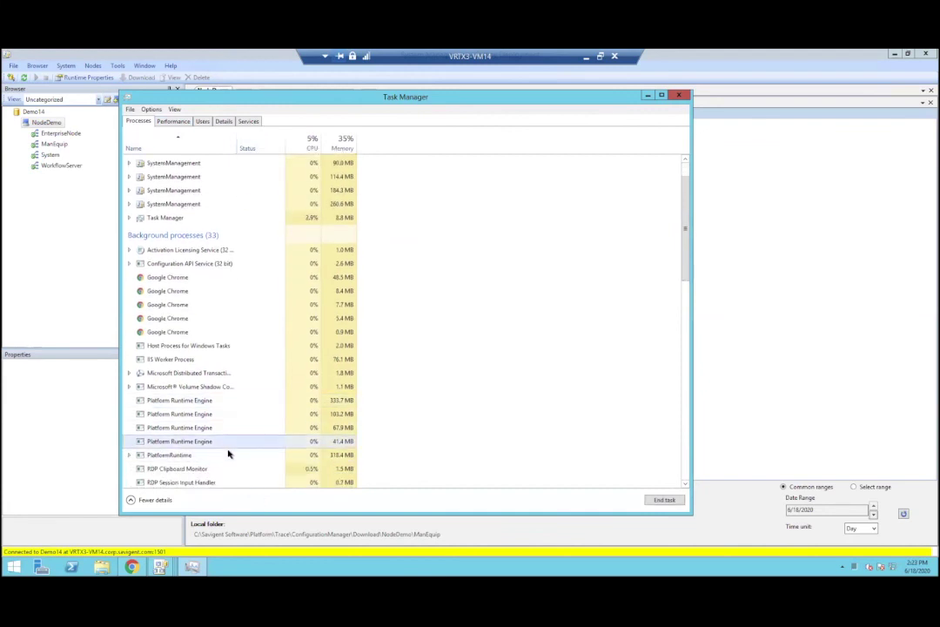
pyautogui.click(230, 402)
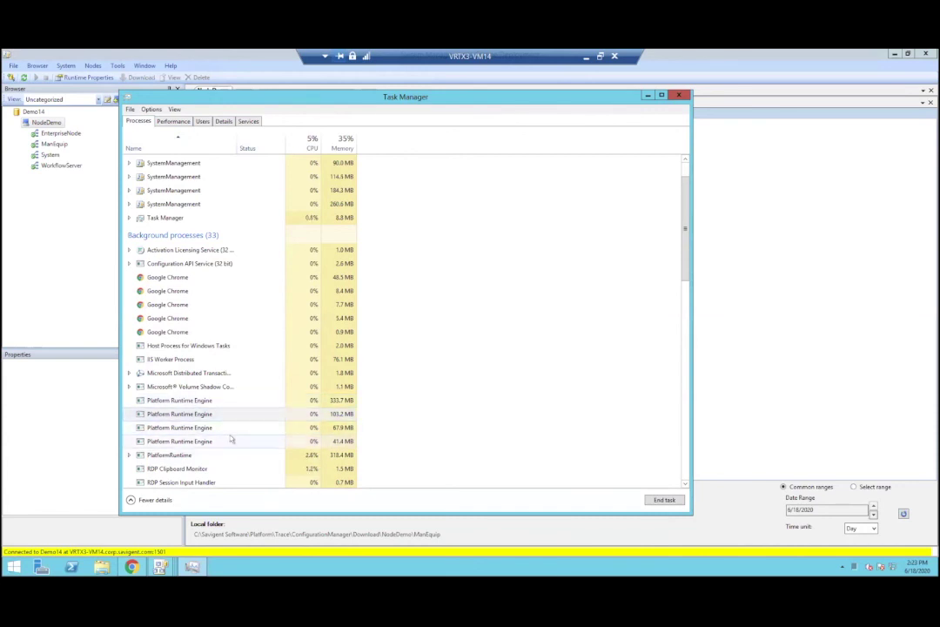
pyautogui.click(232, 440)
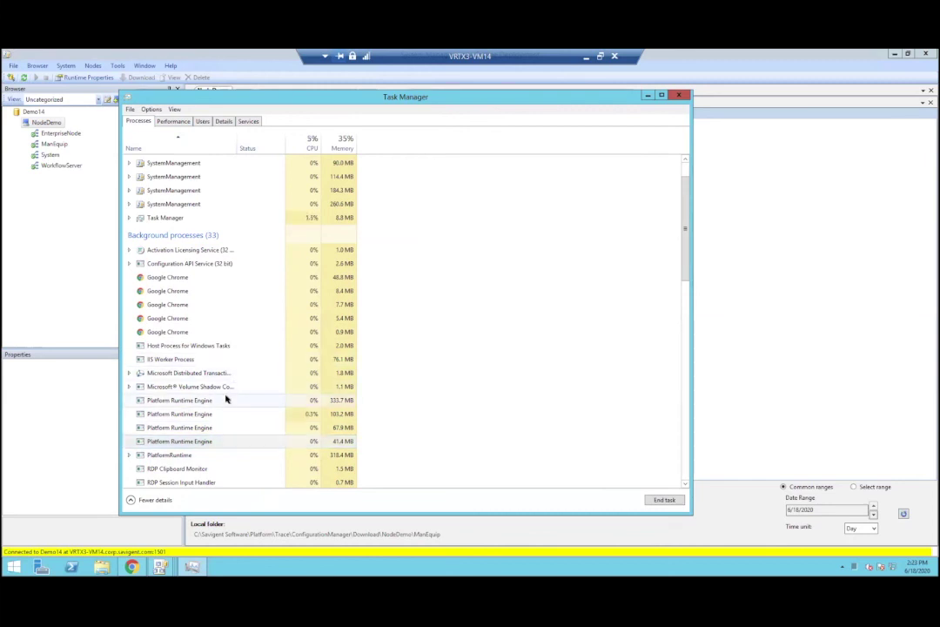
pyautogui.click(222, 400)
pyautogui.click(679, 95)
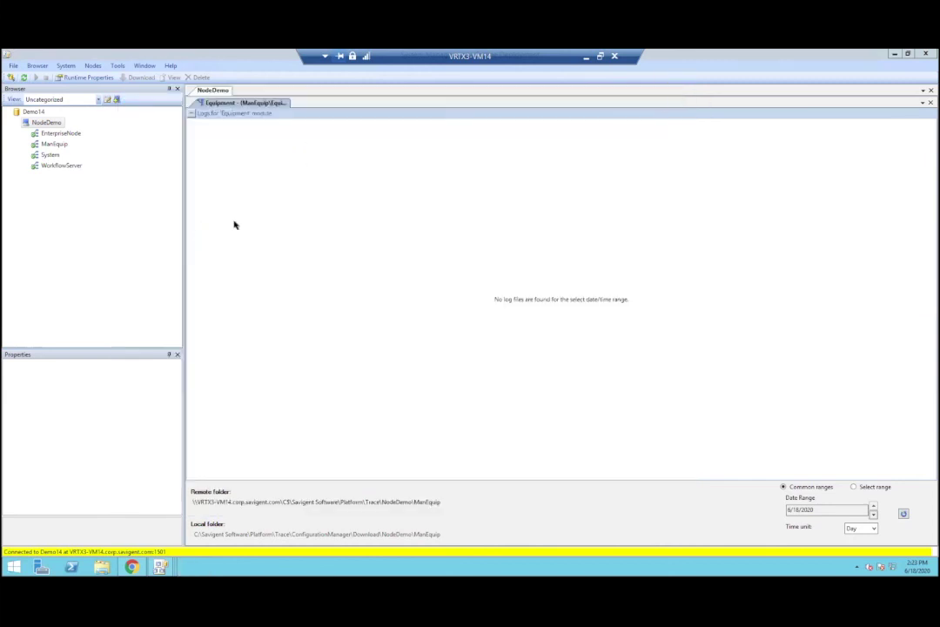